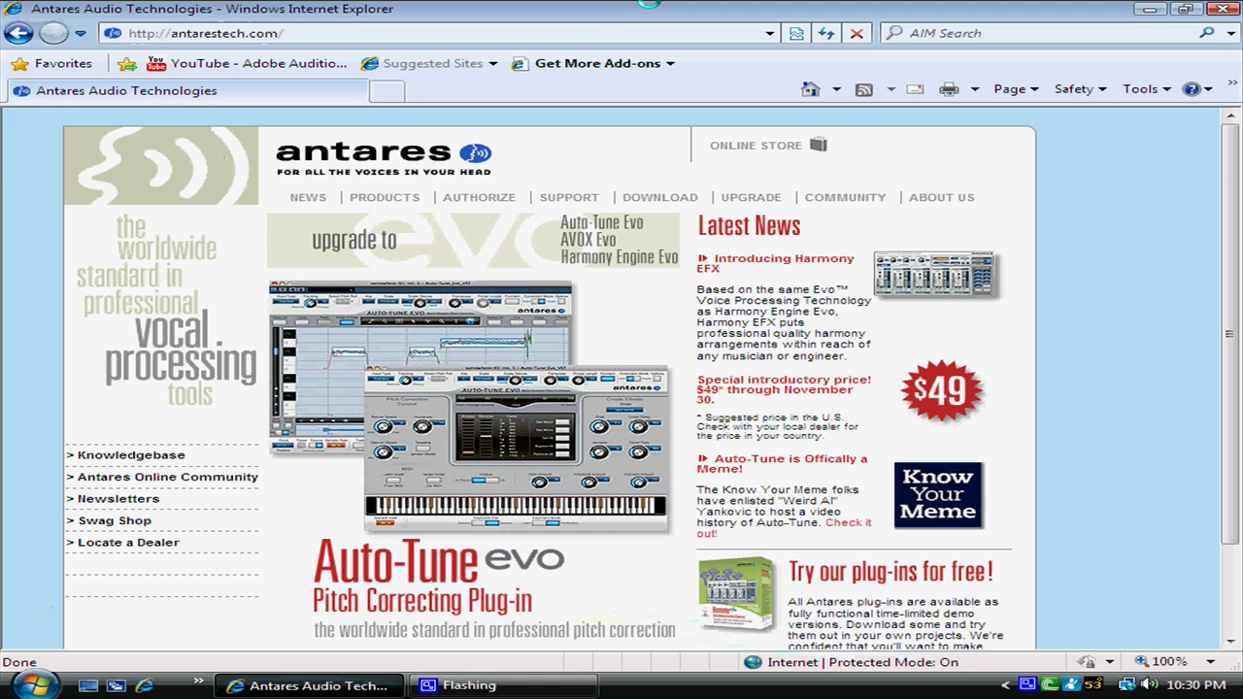
Open YouTube in a new tab and show the account's My Videos list
left_click(387, 90)
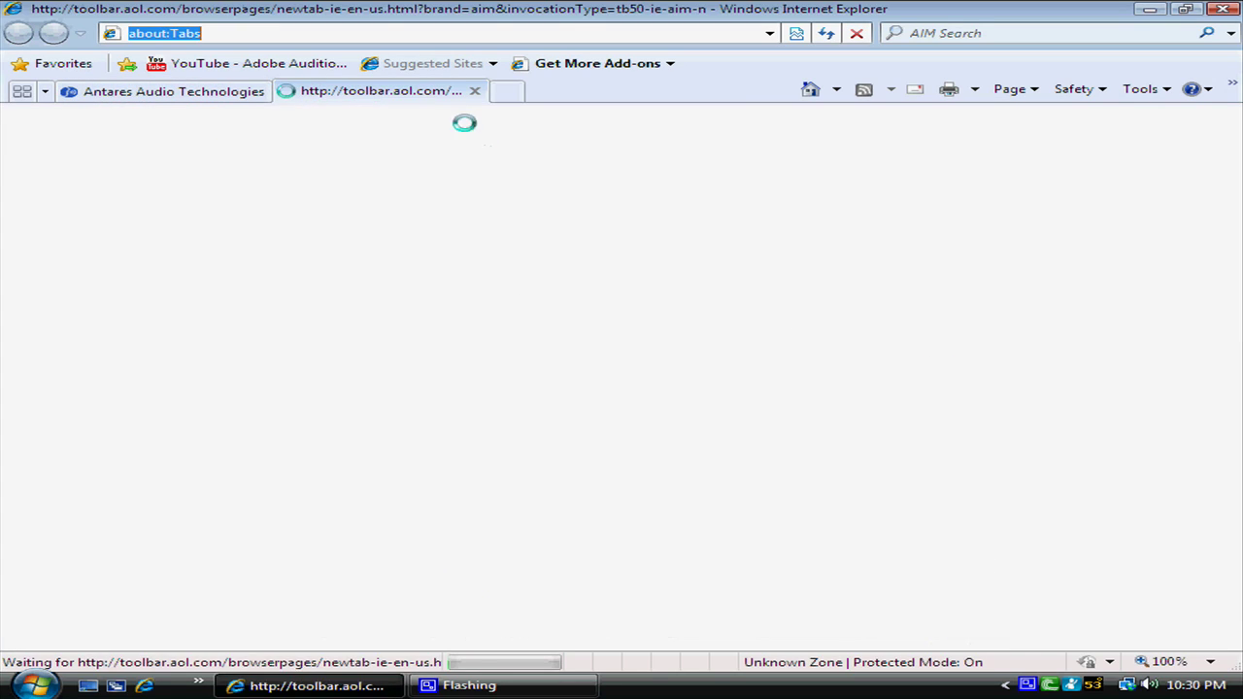
type("you")
key("shift+Return")
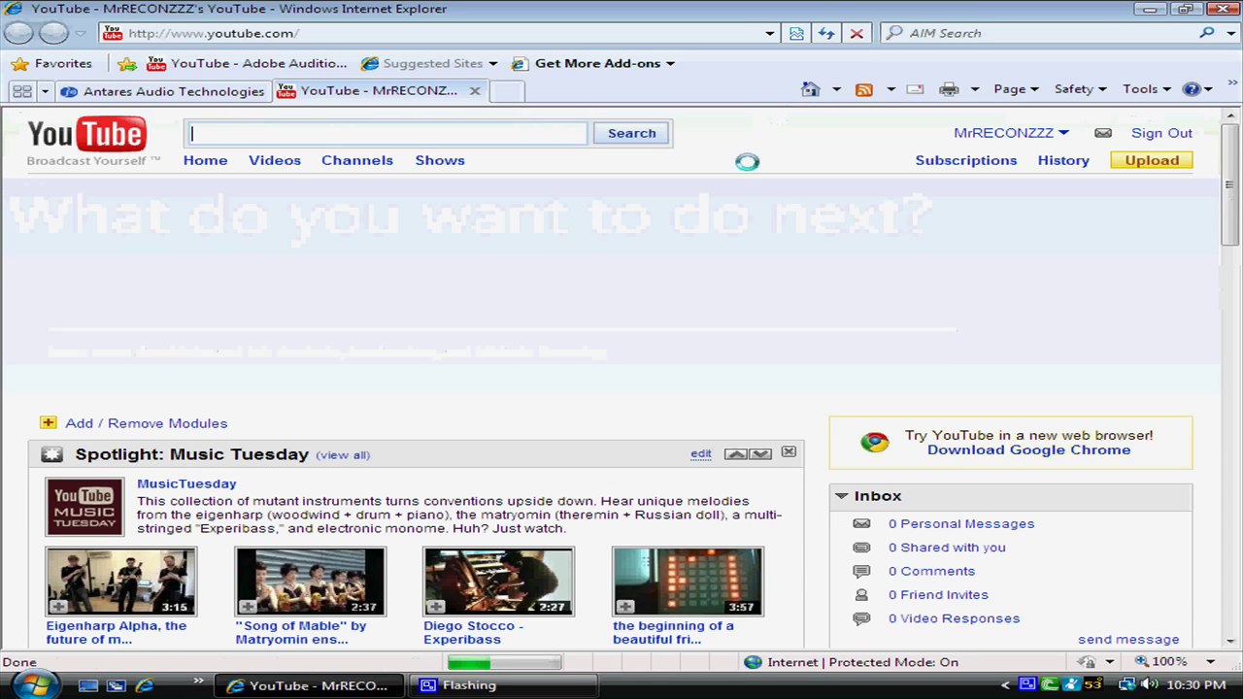
left_click(1010, 136)
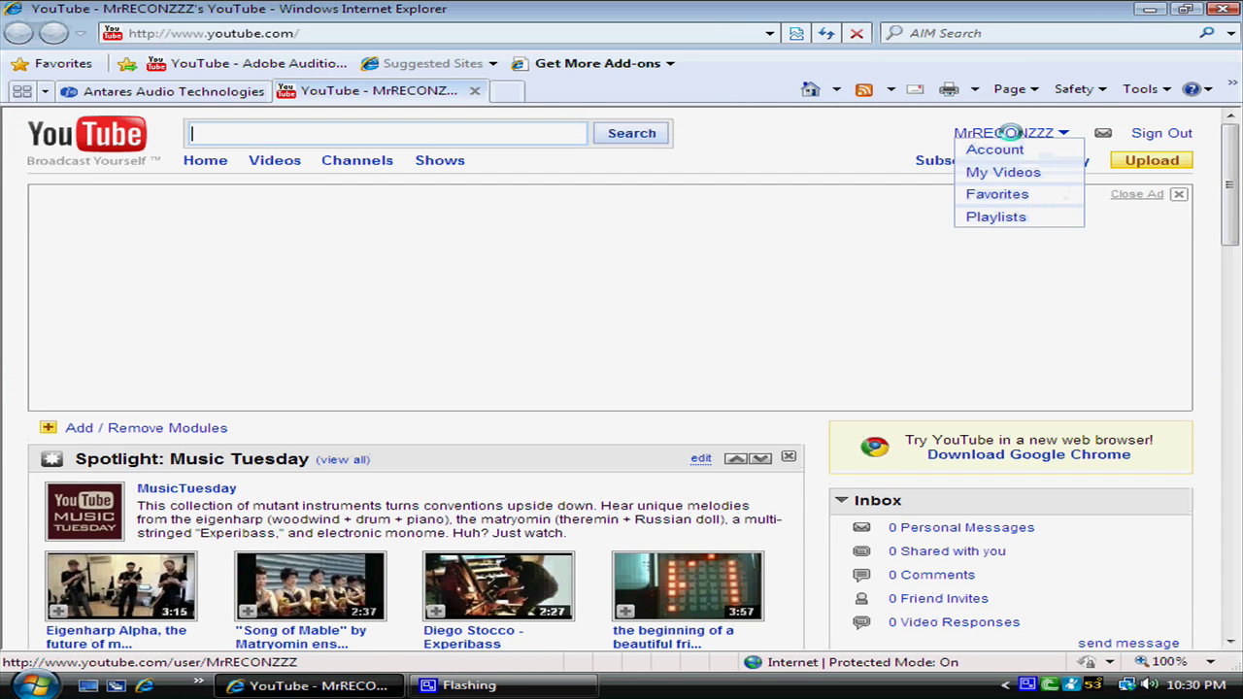
left_click(997, 172)
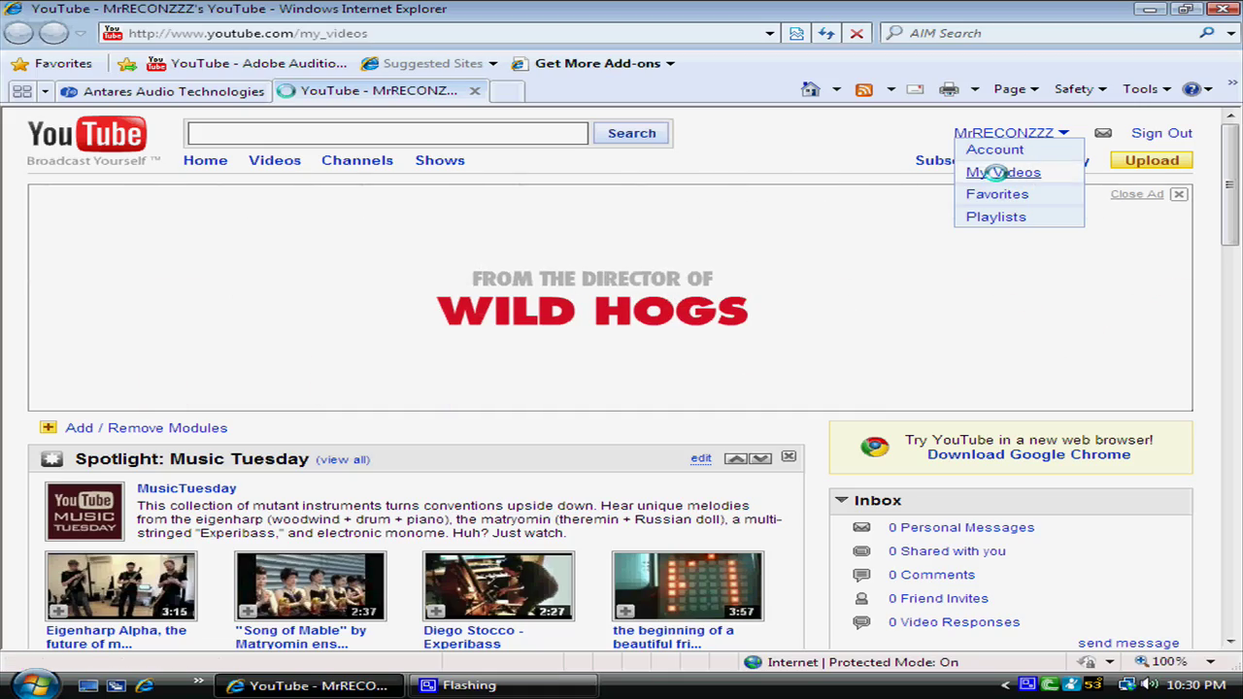
Look through the uploaded videos, then return to the Antares tab
scroll(714, 365, "down", 6)
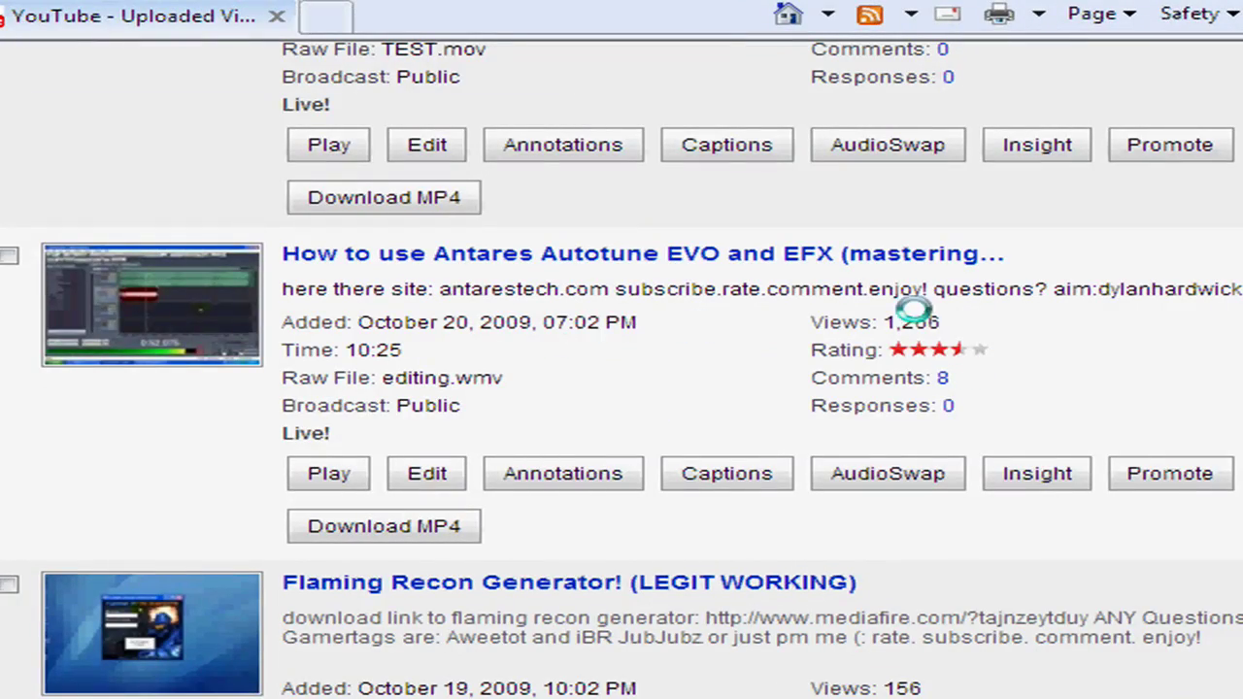
double_click(911, 322)
left_click(1108, 349)
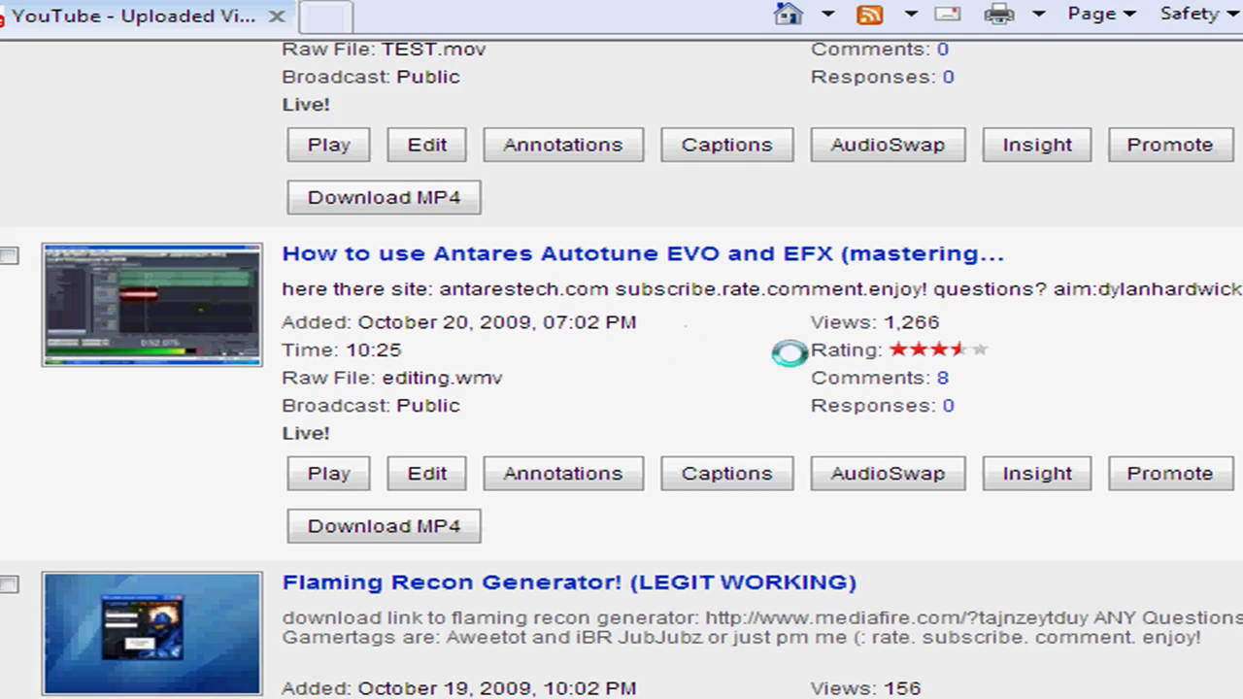
scroll(790, 352, "down", 3)
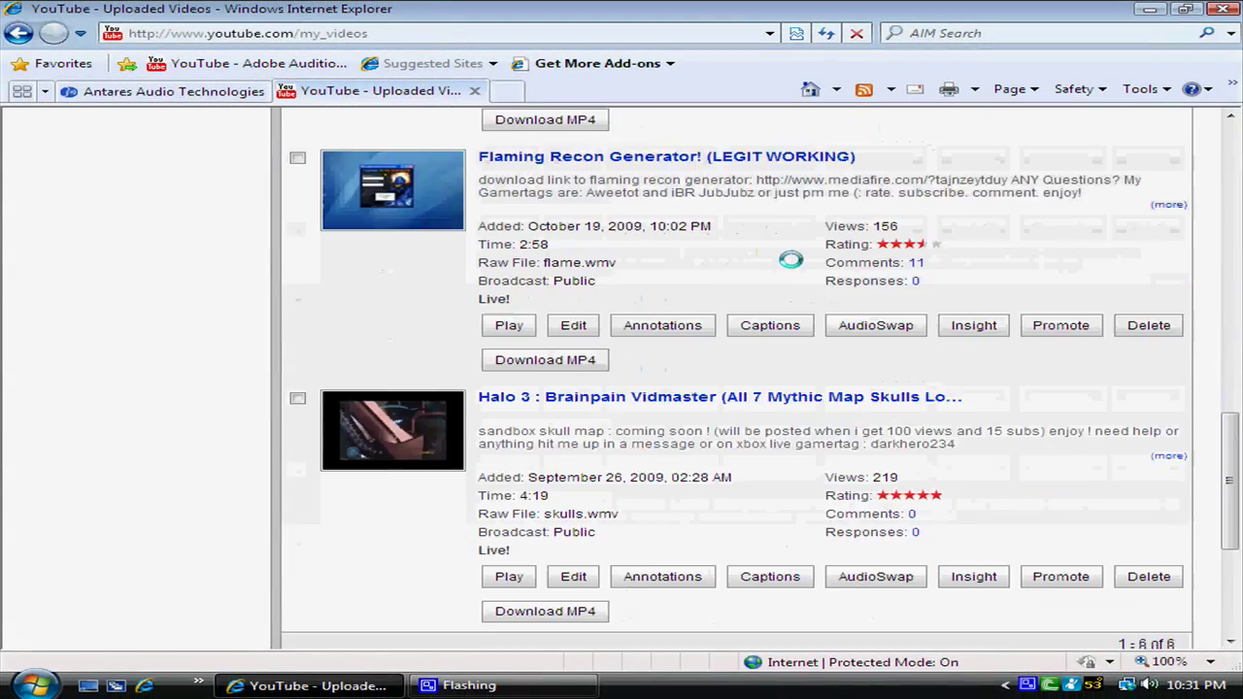
scroll(790, 260, "up", 5)
scroll(769, 340, "up", 5)
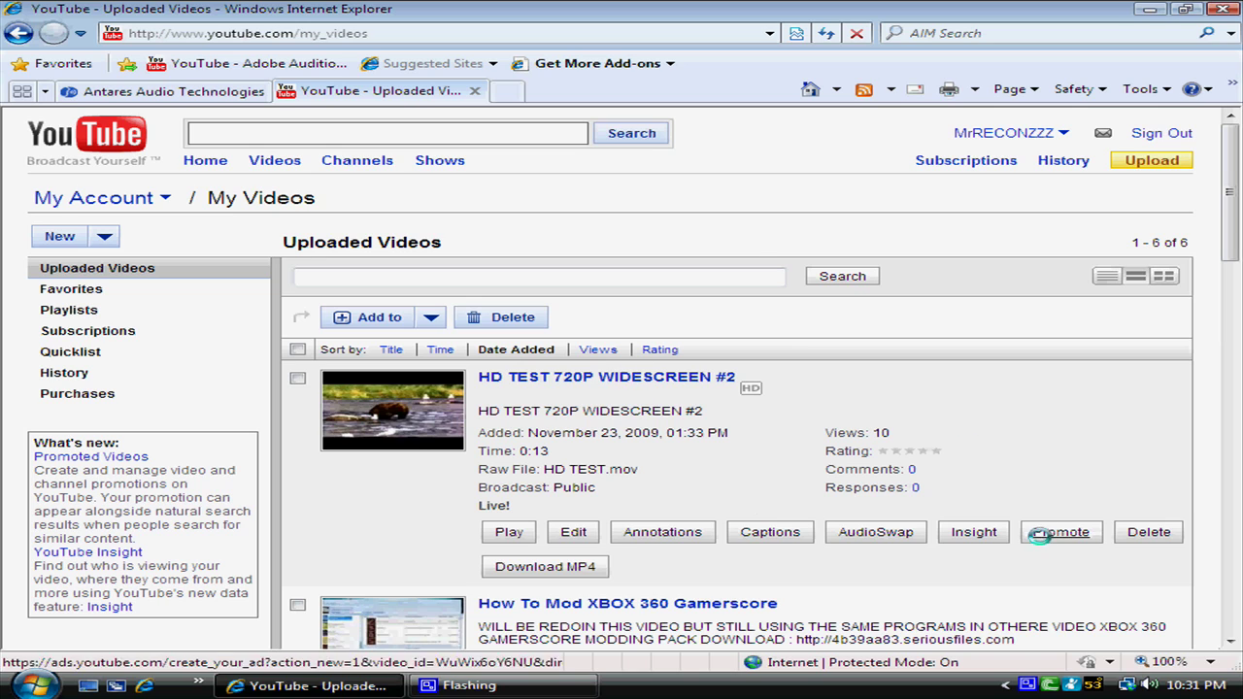
scroll(719, 467, "down", 5)
scroll(719, 467, "up", 2)
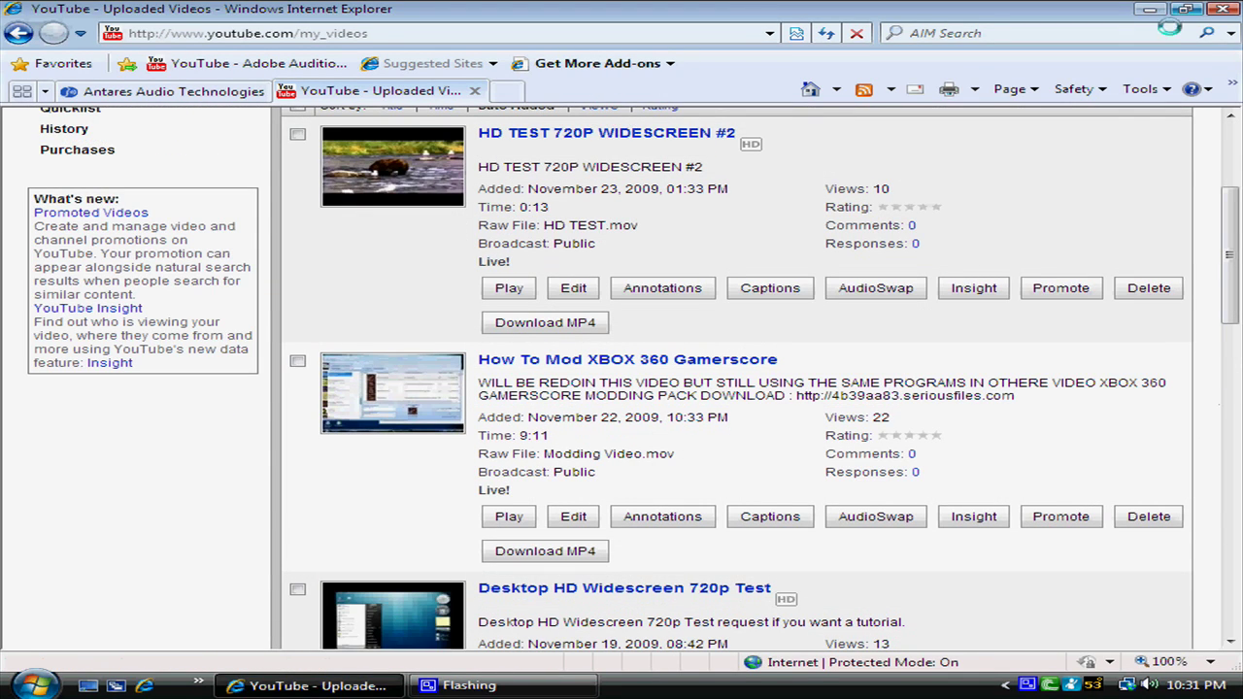
left_click(474, 90)
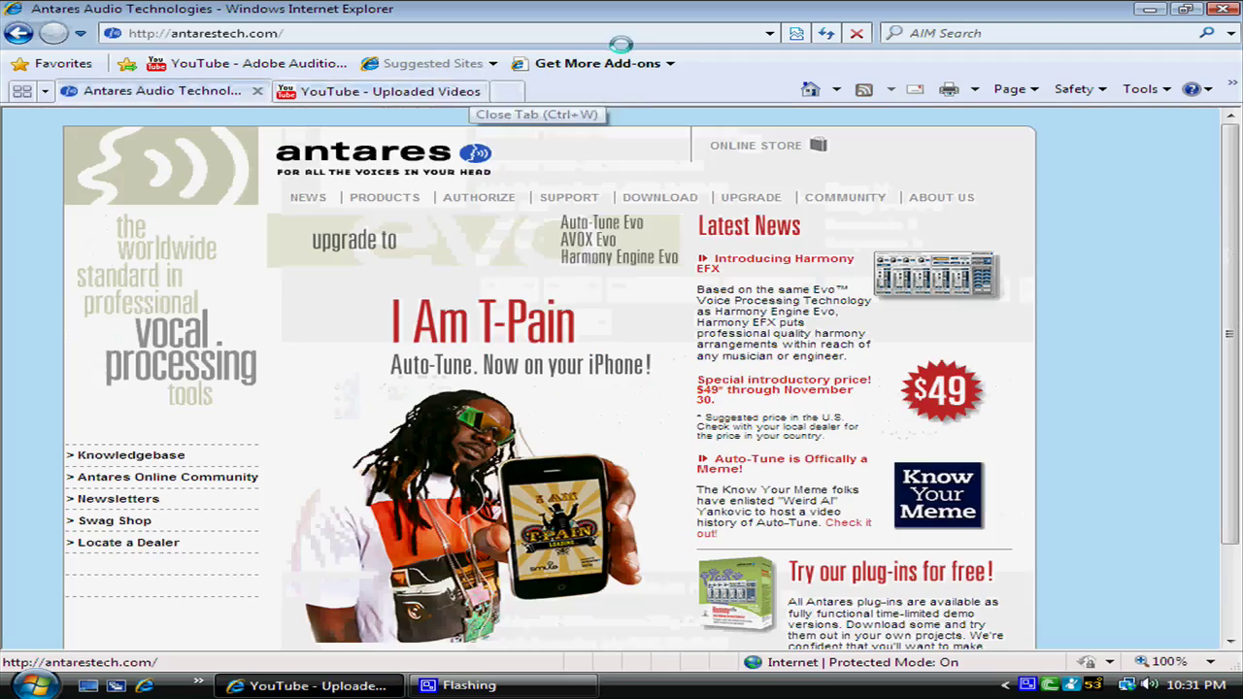
Restore the Antares browser window and open its Products page
left_click(1149, 9)
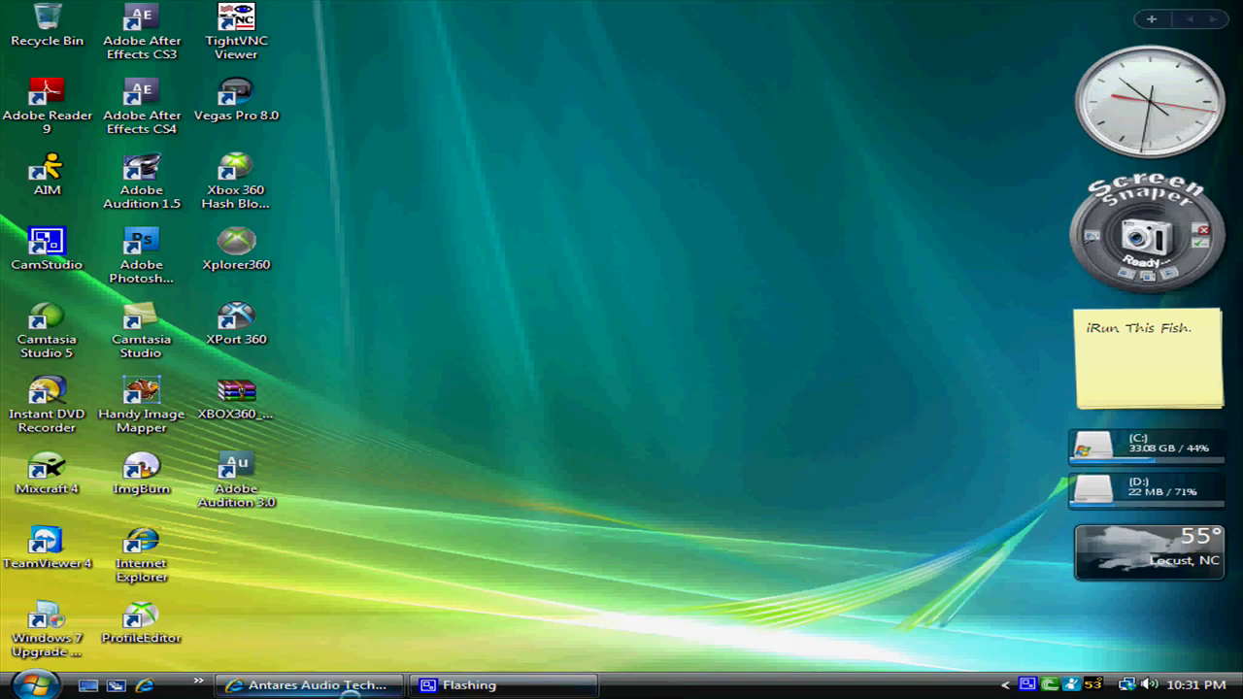
left_click(348, 686)
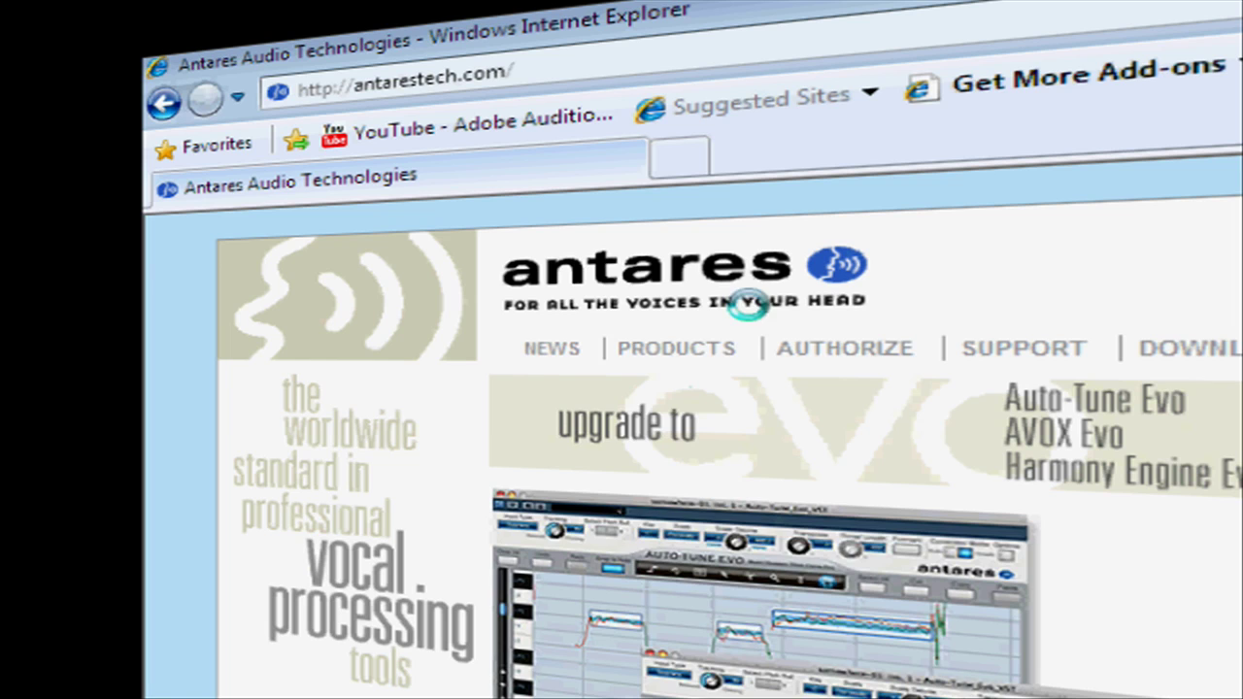
mouse_move(676, 348)
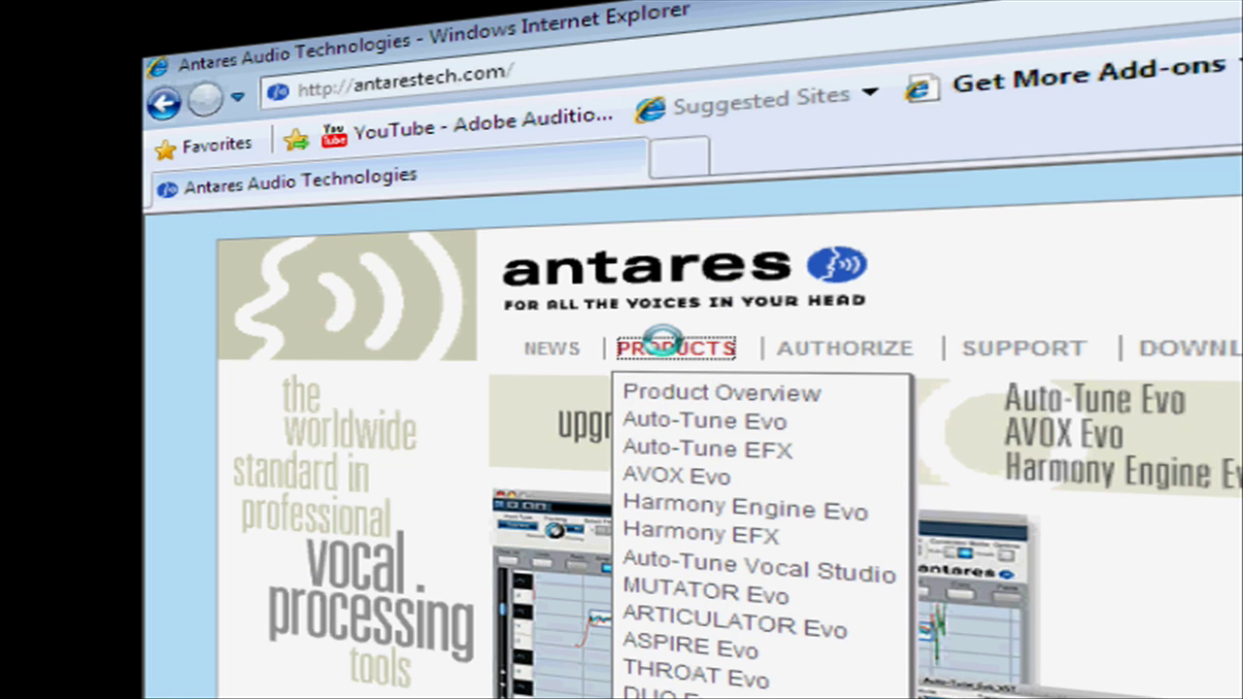
left_click(660, 340)
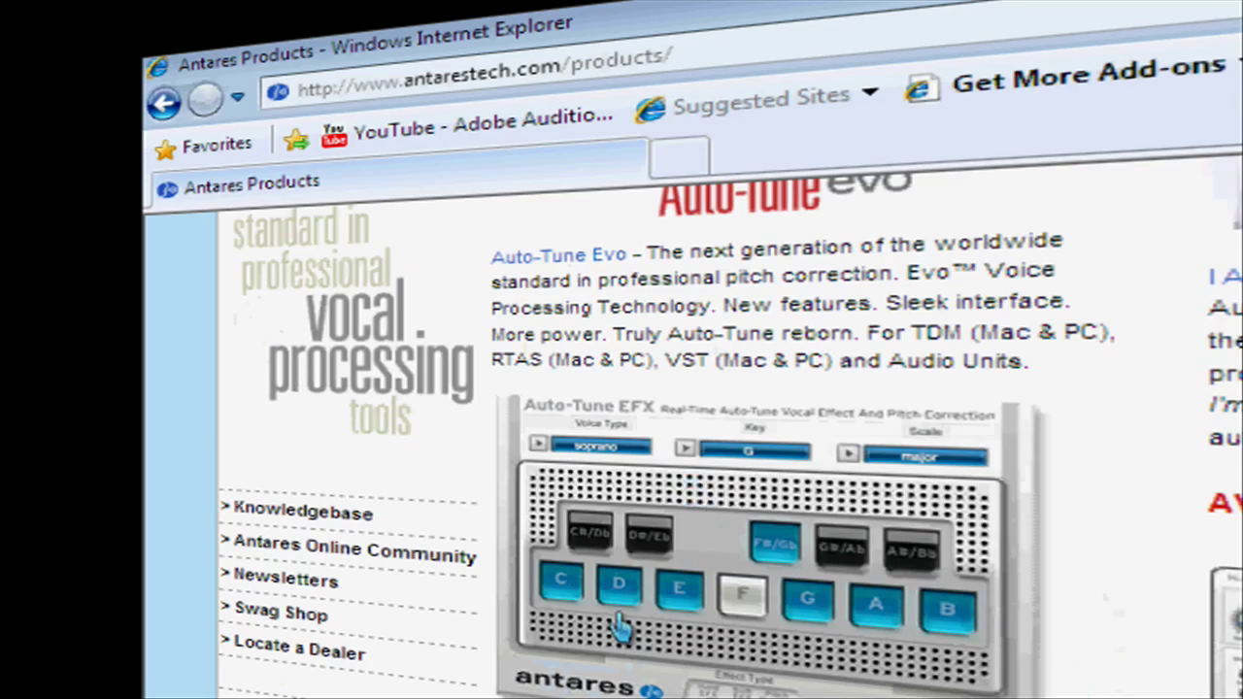
Browse the Auto-Tune EFX and Harmony EFX listings, then hide the browser to the desktop
scroll(619, 549, "down", 3)
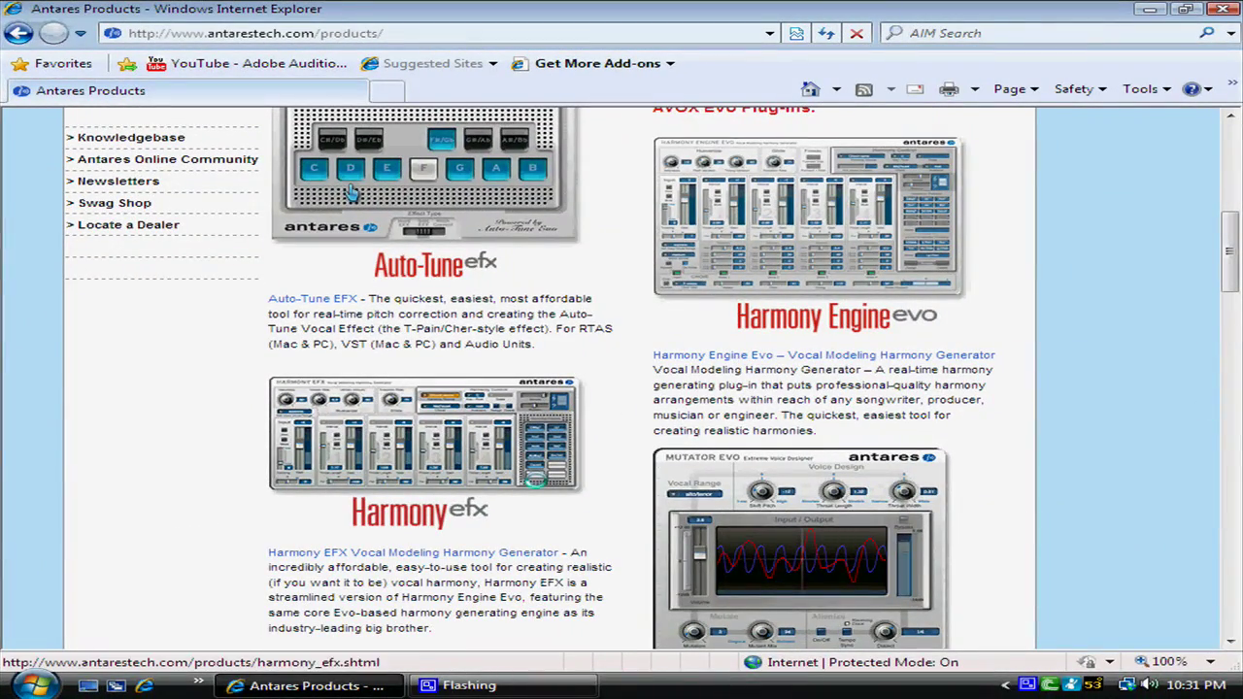
scroll(433, 516, "down", 2)
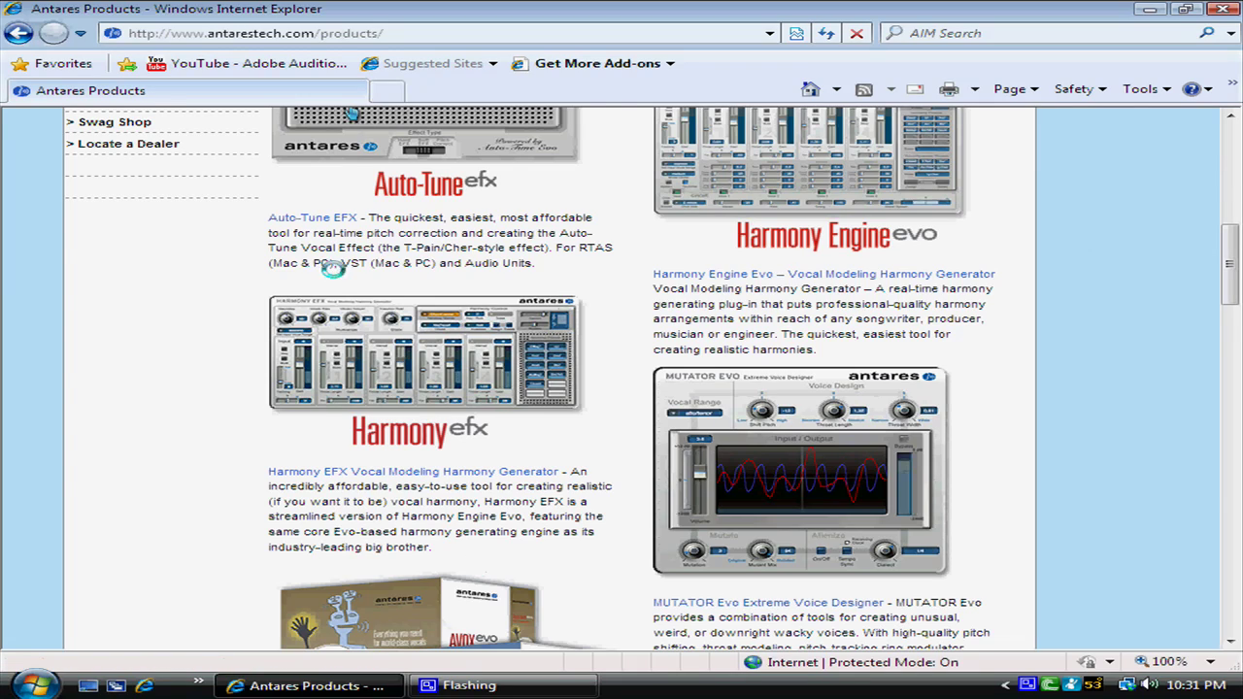
scroll(393, 255, "up", 3)
scroll(513, 290, "up", 3)
key("super+d")
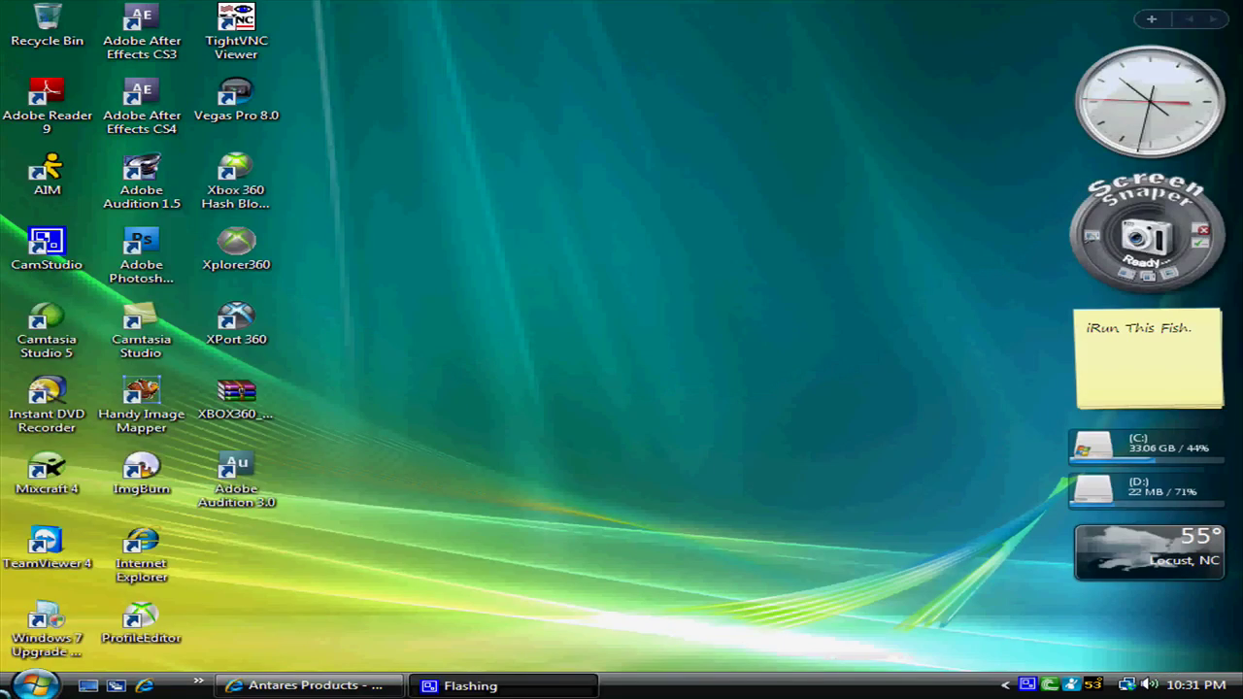
Play 'Successful (NEW ONE)' from Documents, minimize Media Player and close Explorer
key("super")
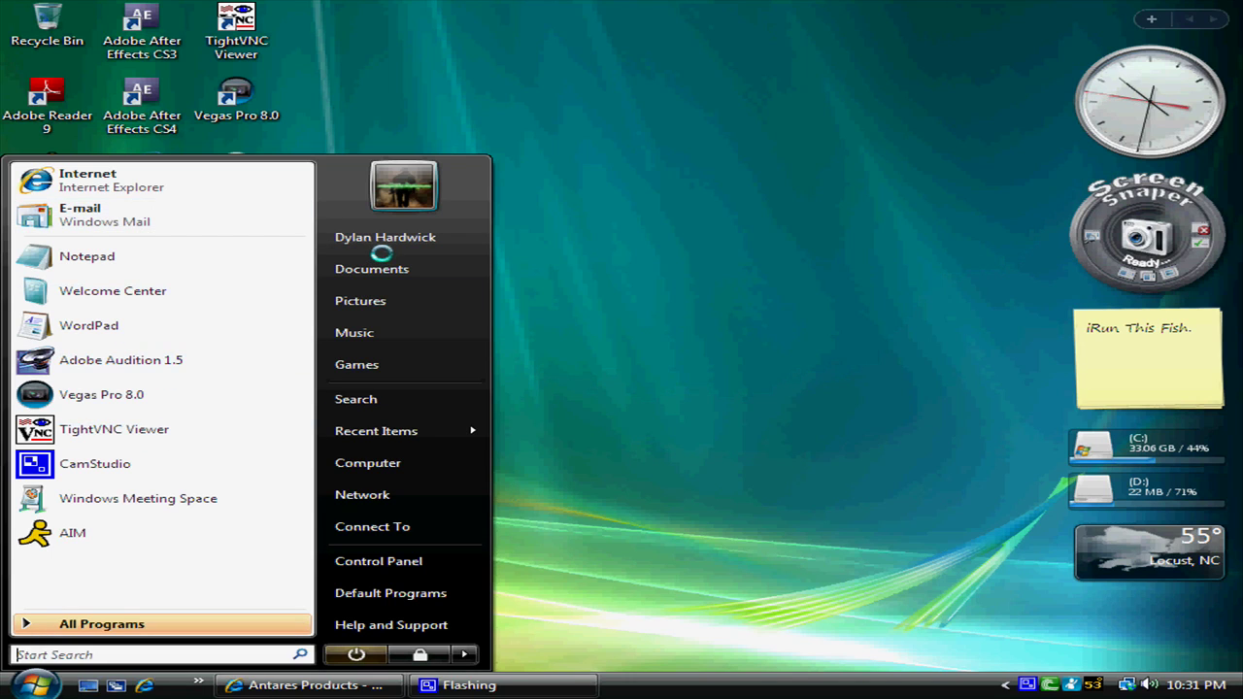
left_click(372, 269)
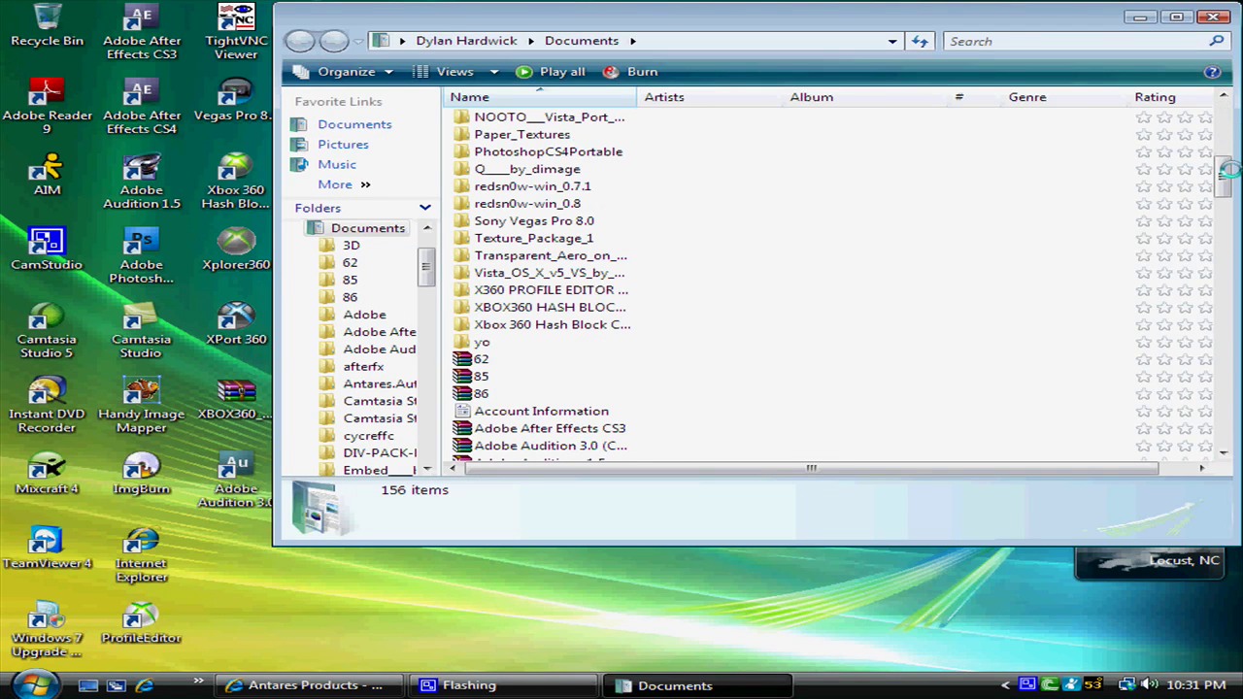
left_click_drag(1228, 170, 1234, 471)
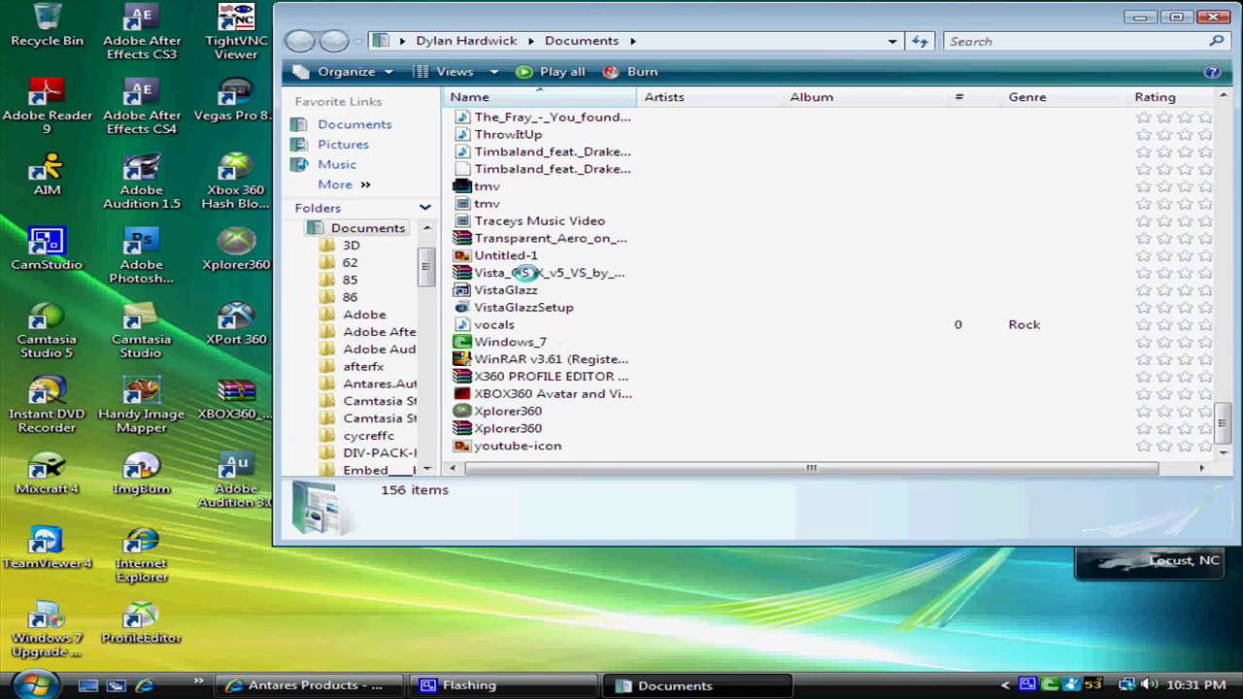
scroll(536, 292, "up", 6)
left_click(520, 397)
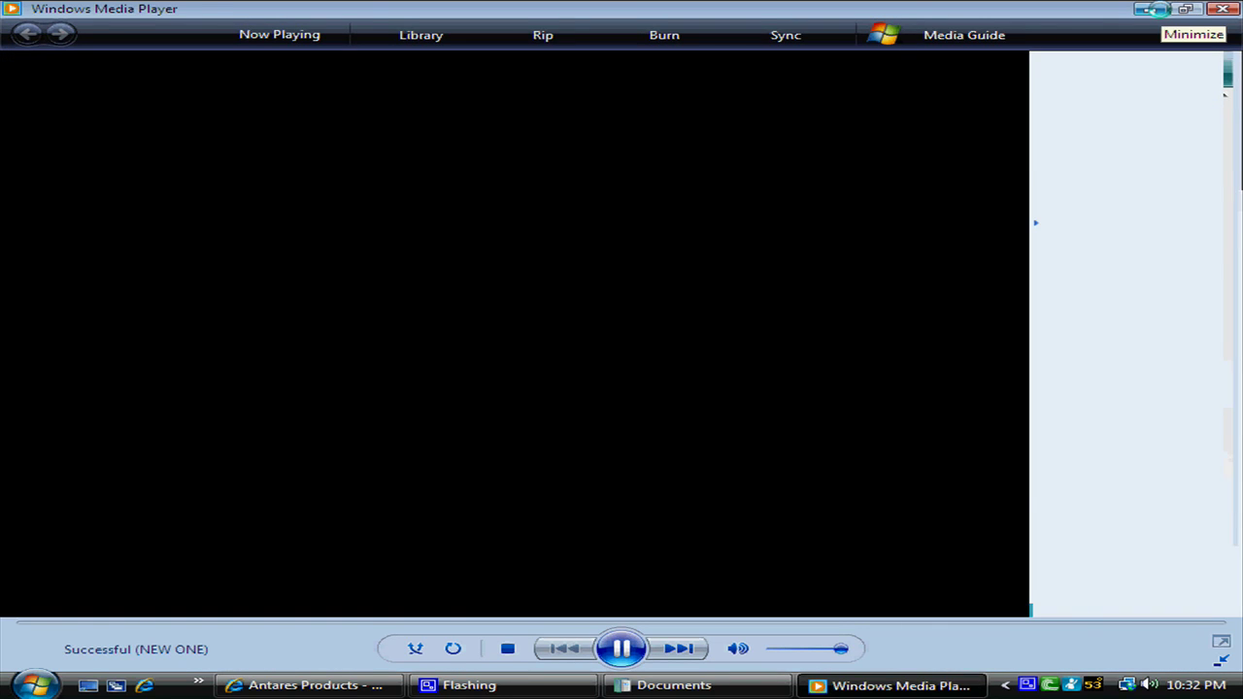
left_click(1156, 8)
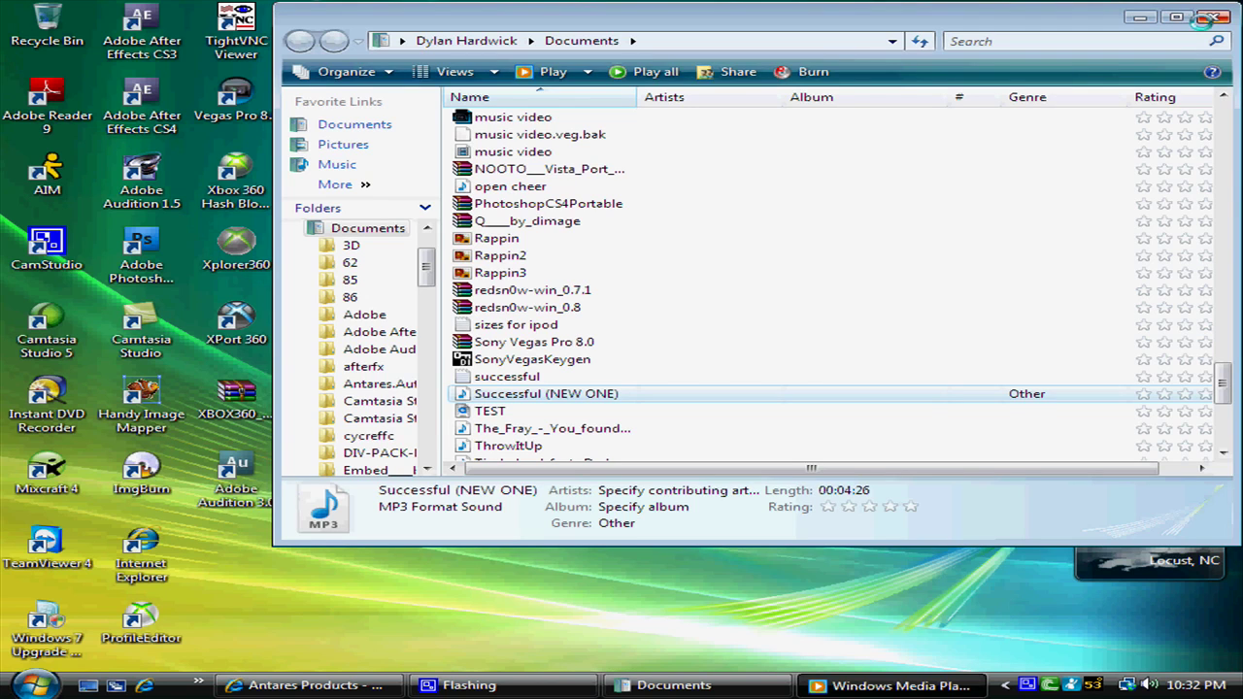
left_click(1209, 17)
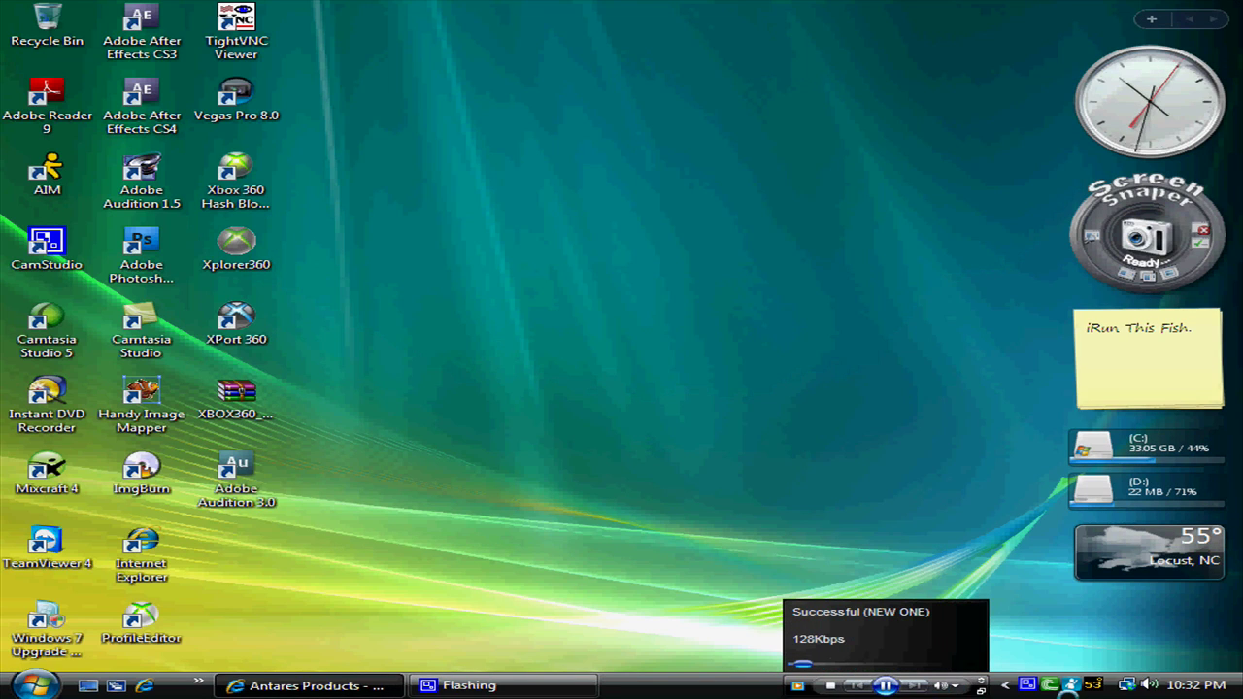
mouse_move(886, 686)
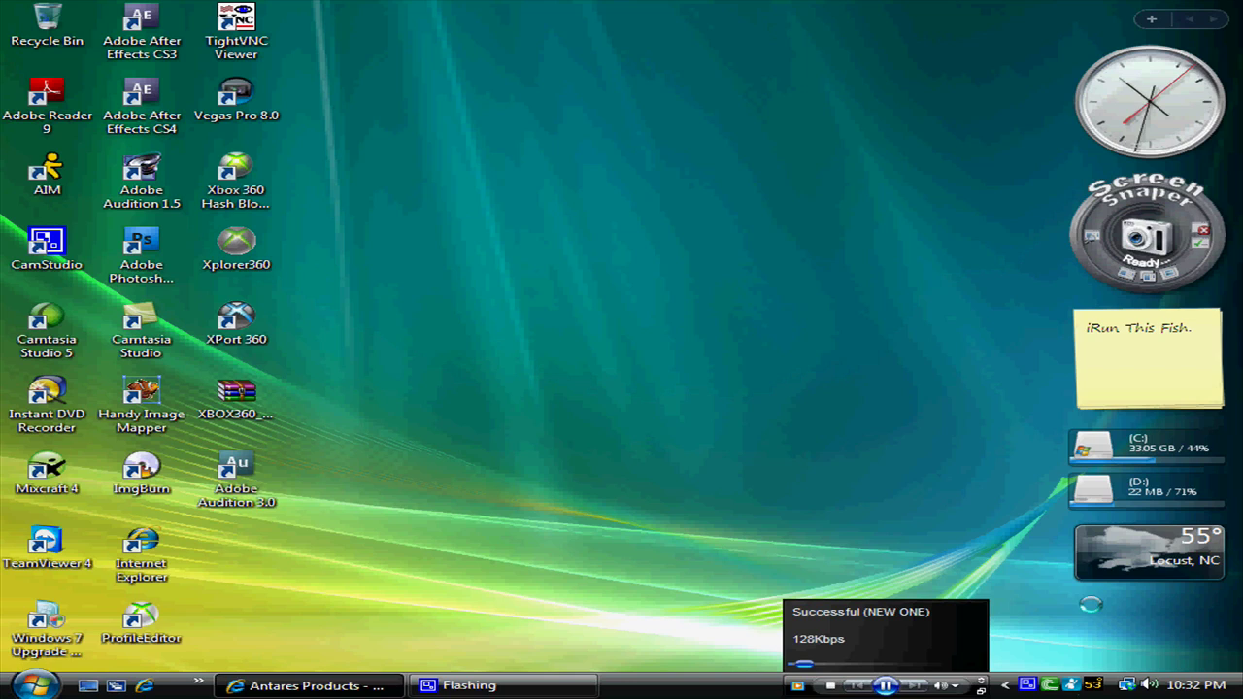
Rewind 'Successful (NEW ONE)' a few seconds with the mini-player seek slider
left_click_drag(838, 667, 811, 667)
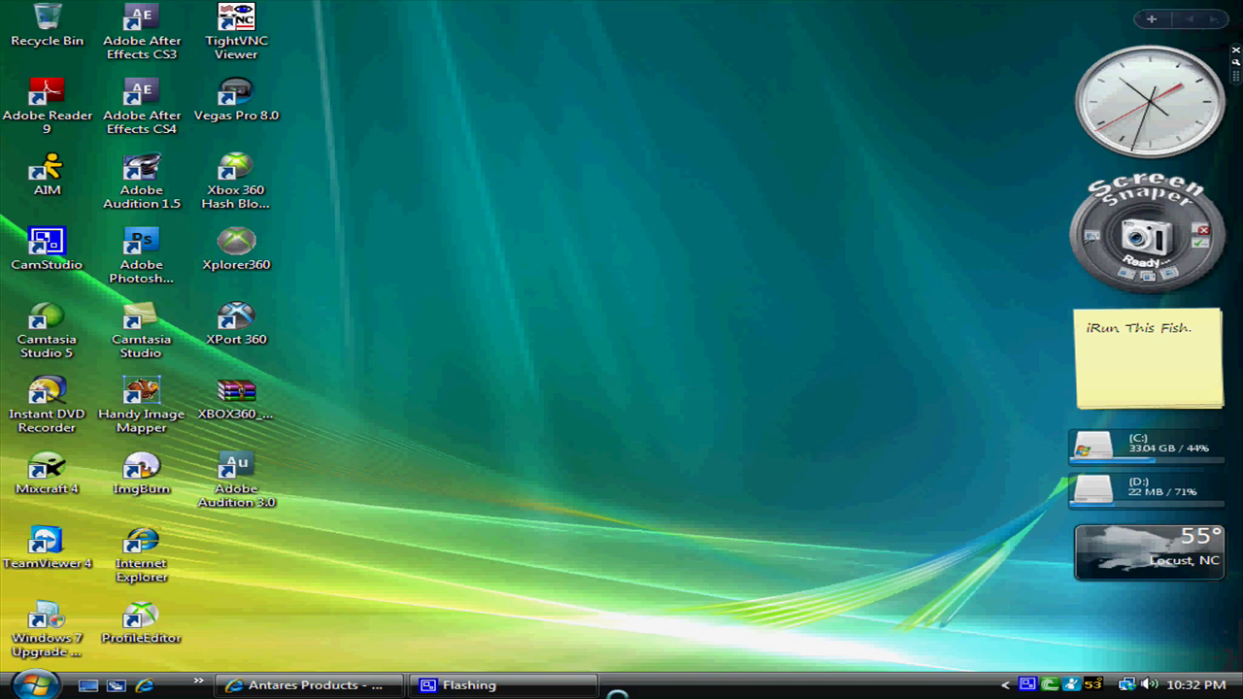
Bring back the Antares site and read through the Harmony EFX product page
left_click(384, 684)
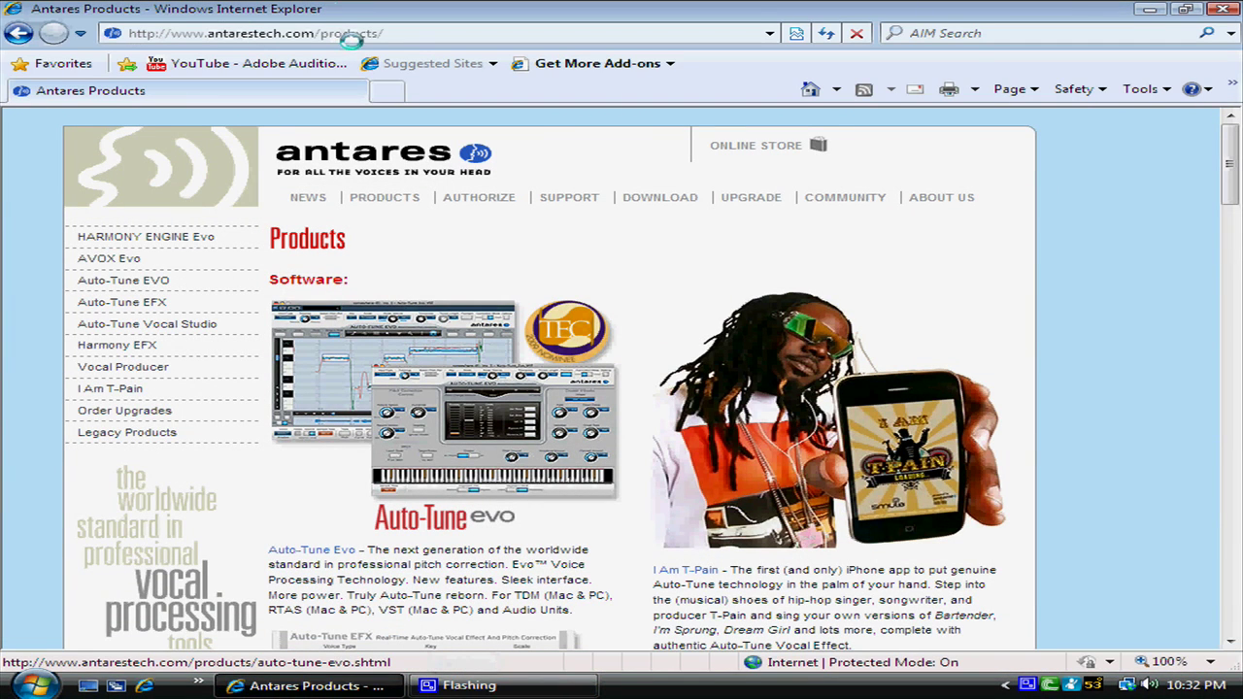
mouse_move(479, 197)
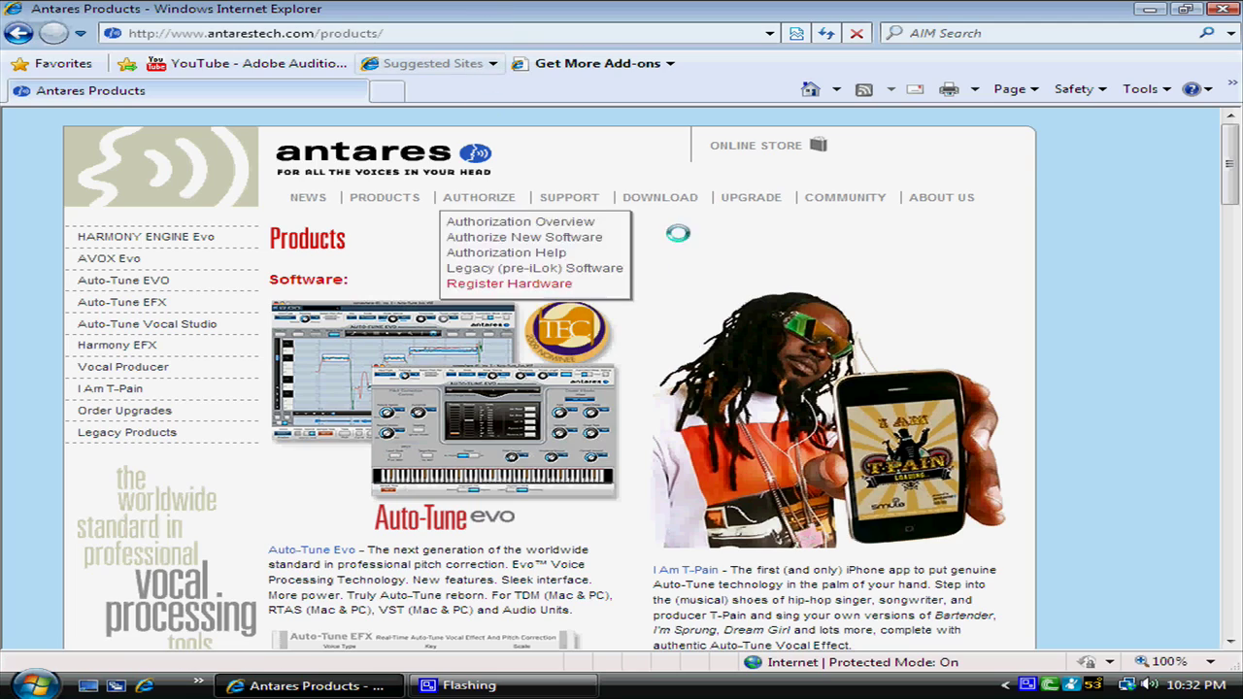
scroll(666, 277, "down", 3)
scroll(663, 276, "down", 2)
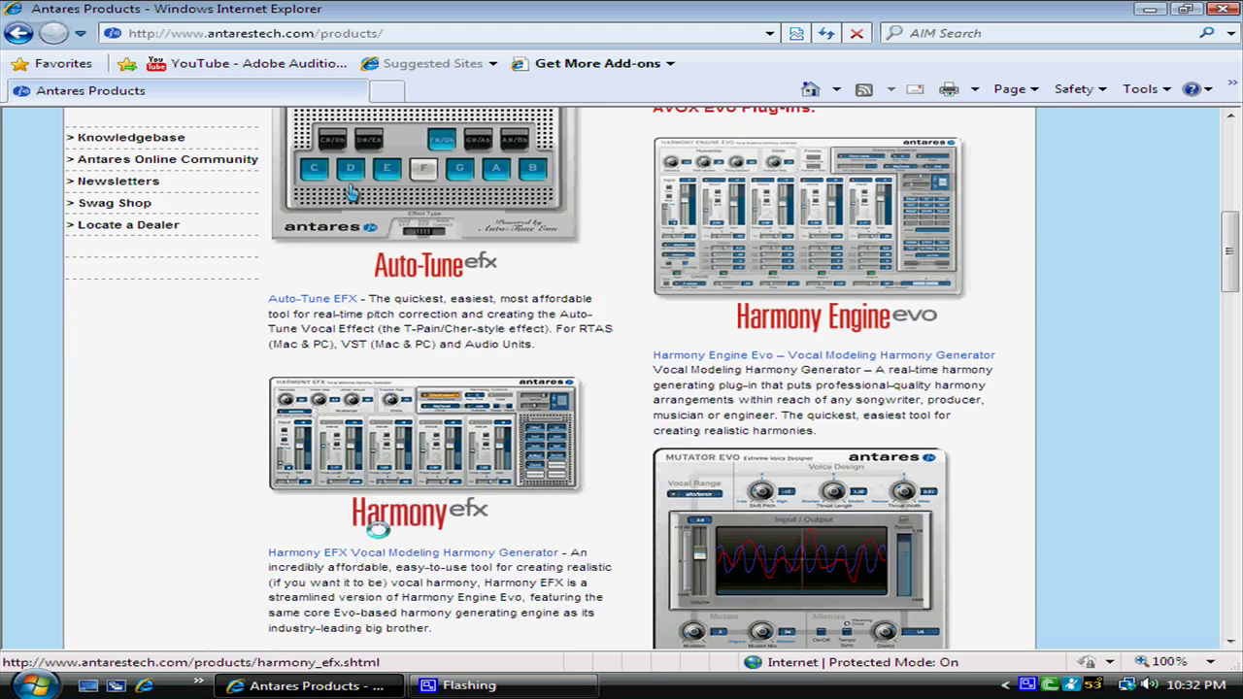
left_click(427, 552)
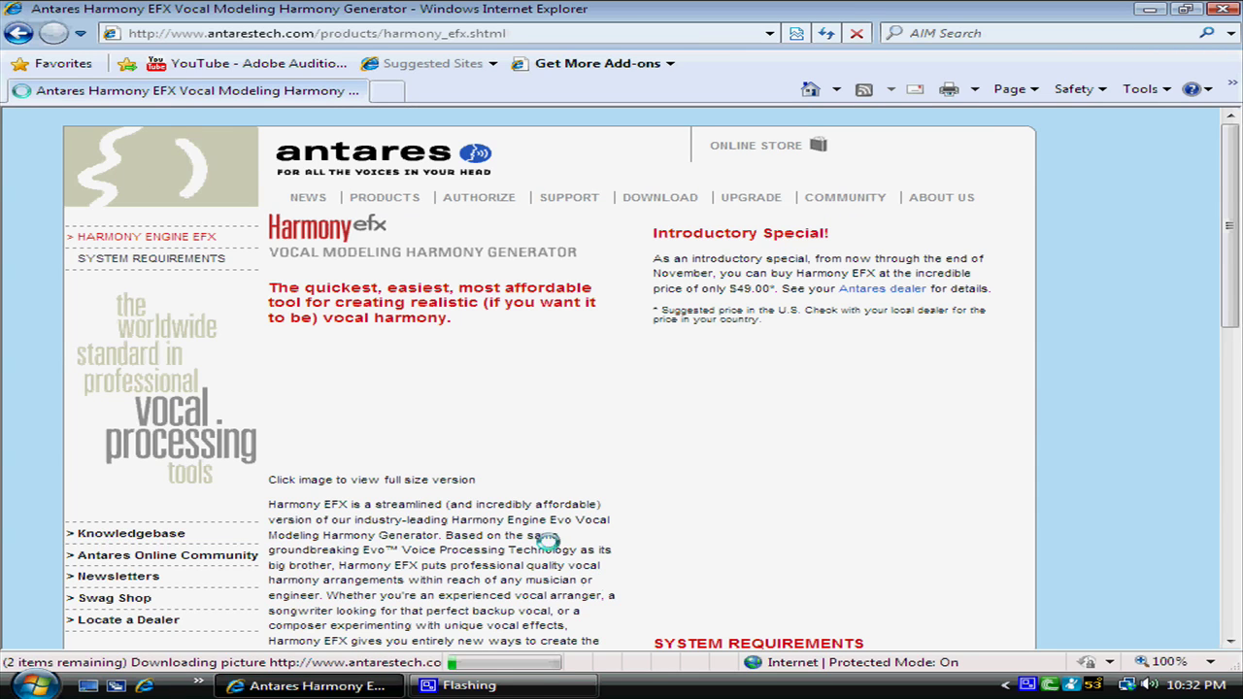
scroll(1141, 226, "down", 5)
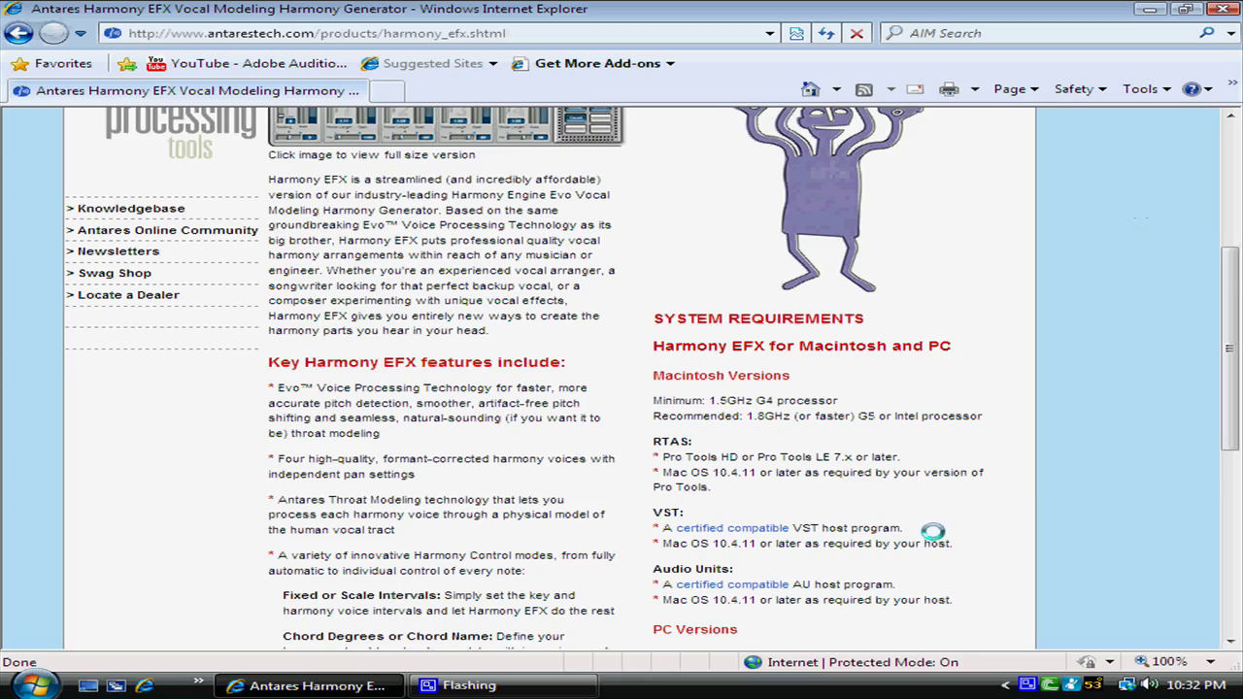
scroll(1029, 491, "down", 1)
scroll(1029, 491, "down", 3)
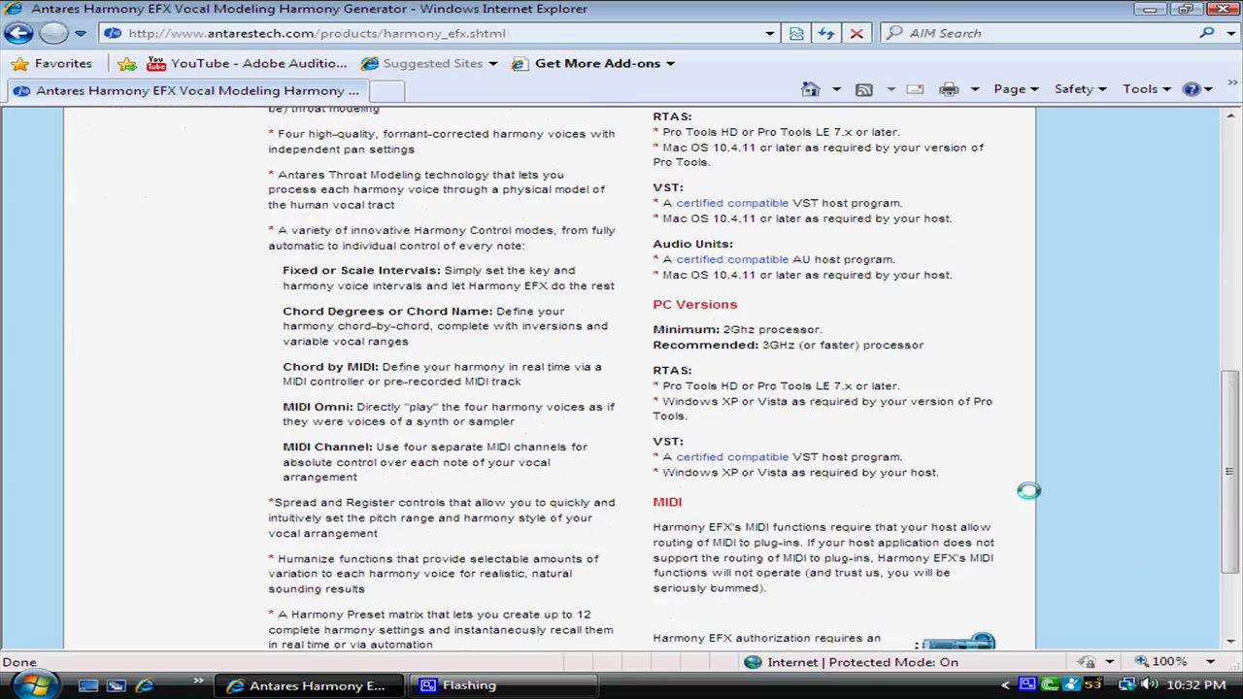
scroll(1029, 490, "down", 2)
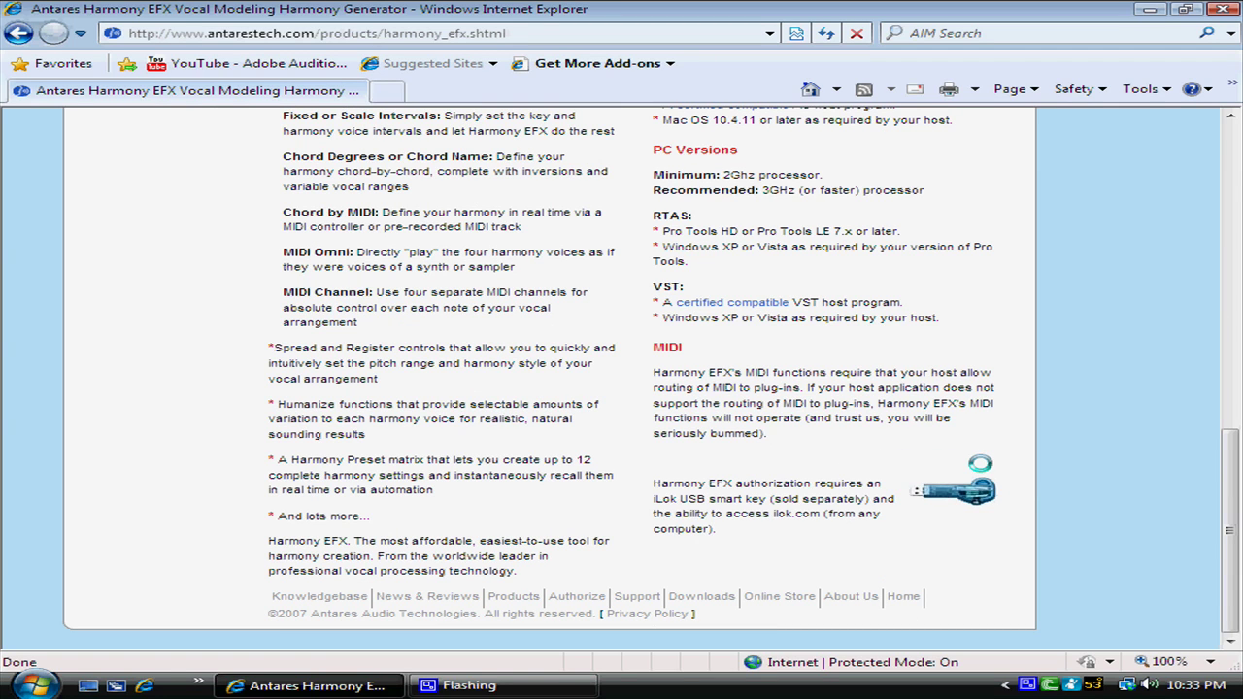
scroll(980, 463, "up", 5)
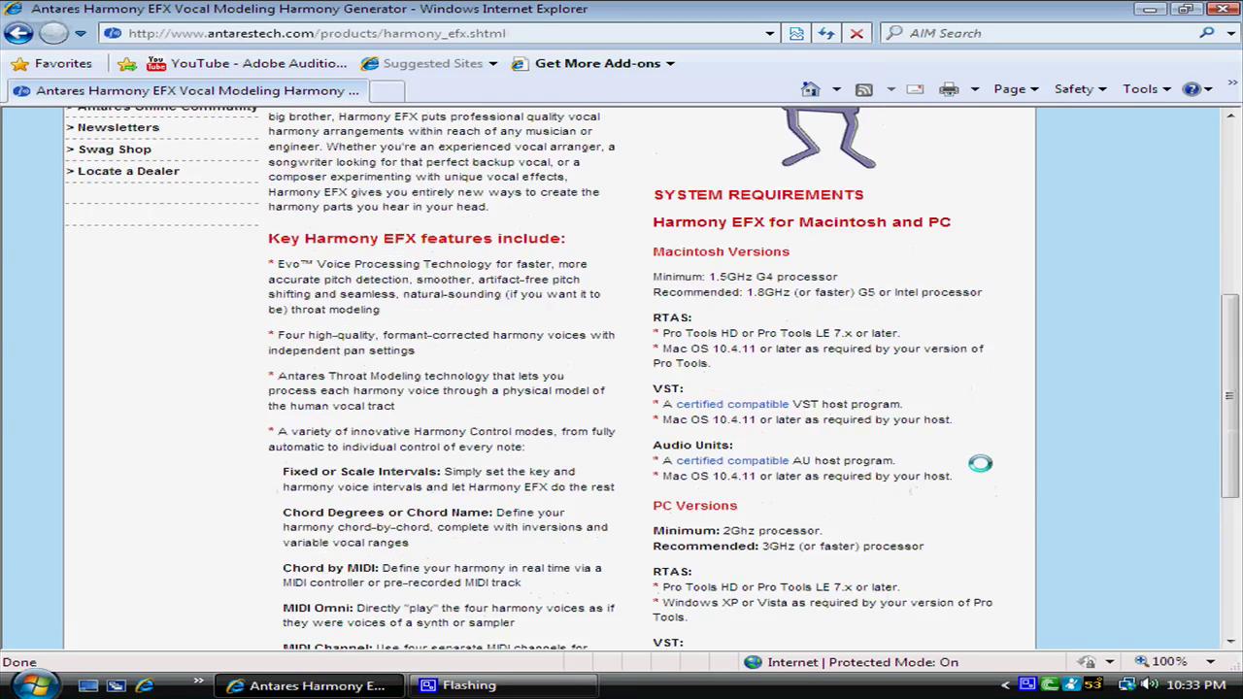
scroll(980, 463, "up", 5)
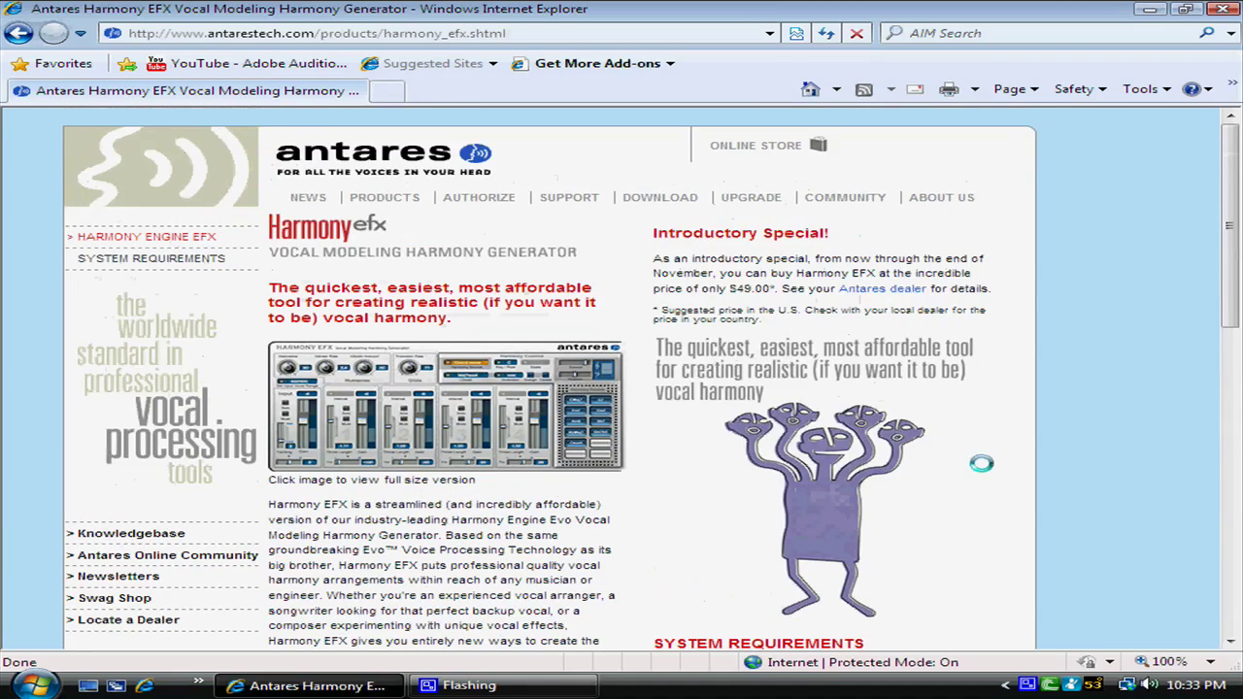
Tick Harmony Engine Evo and Harmony EFX on the demo download form, then close the browser
left_click(653, 206)
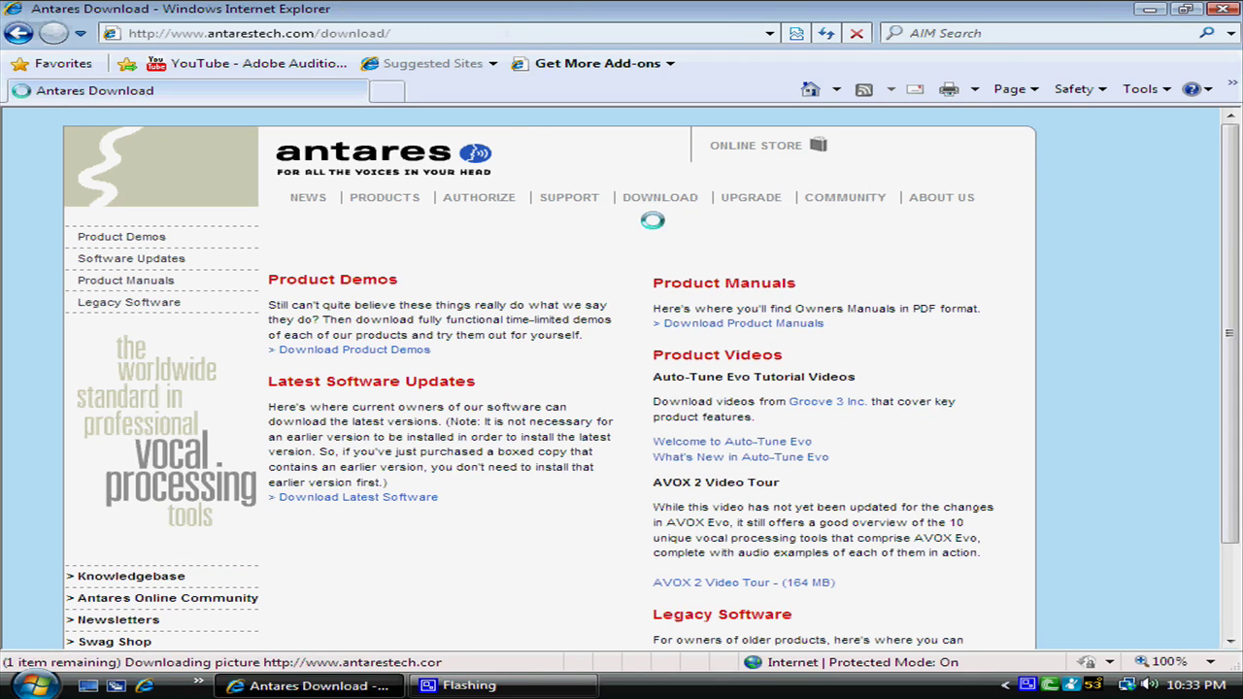
left_click(360, 350)
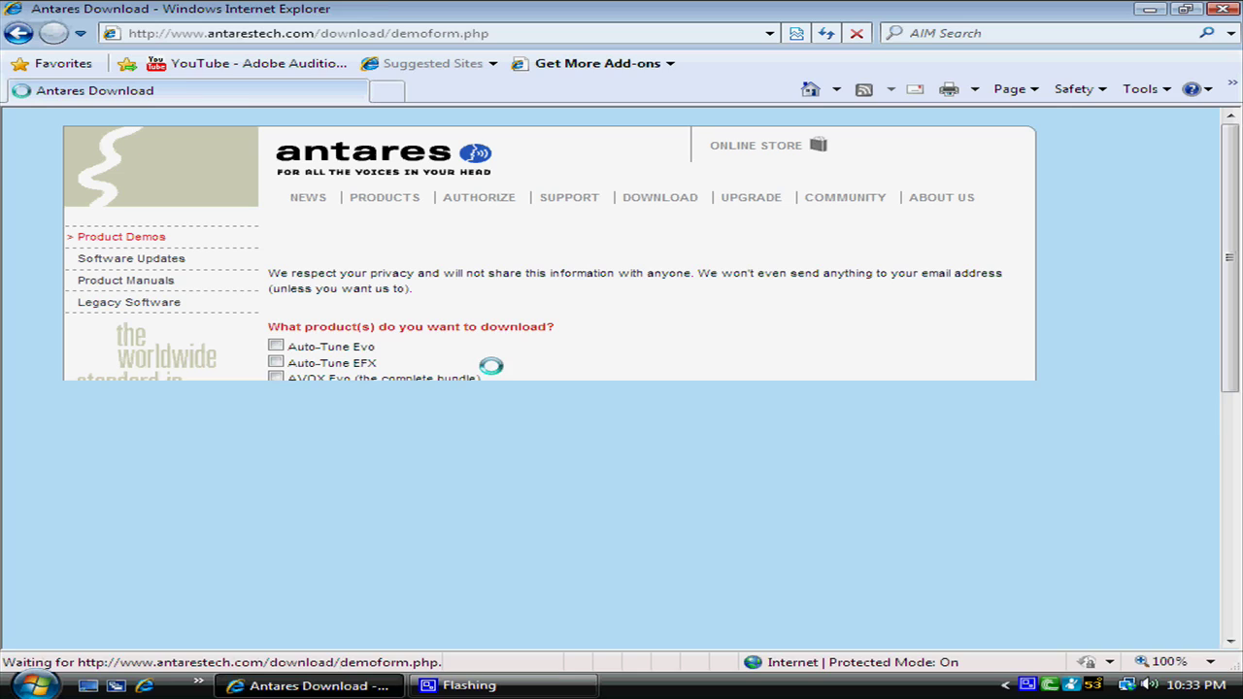
left_click(276, 393)
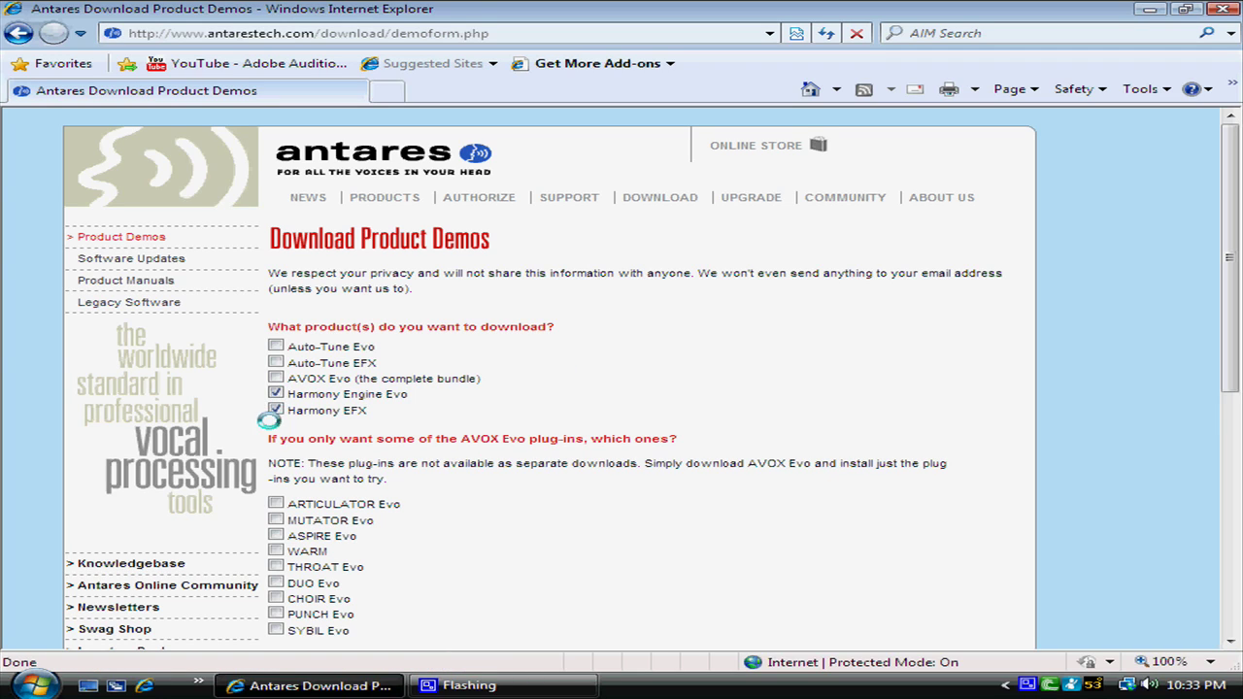
left_click(277, 409)
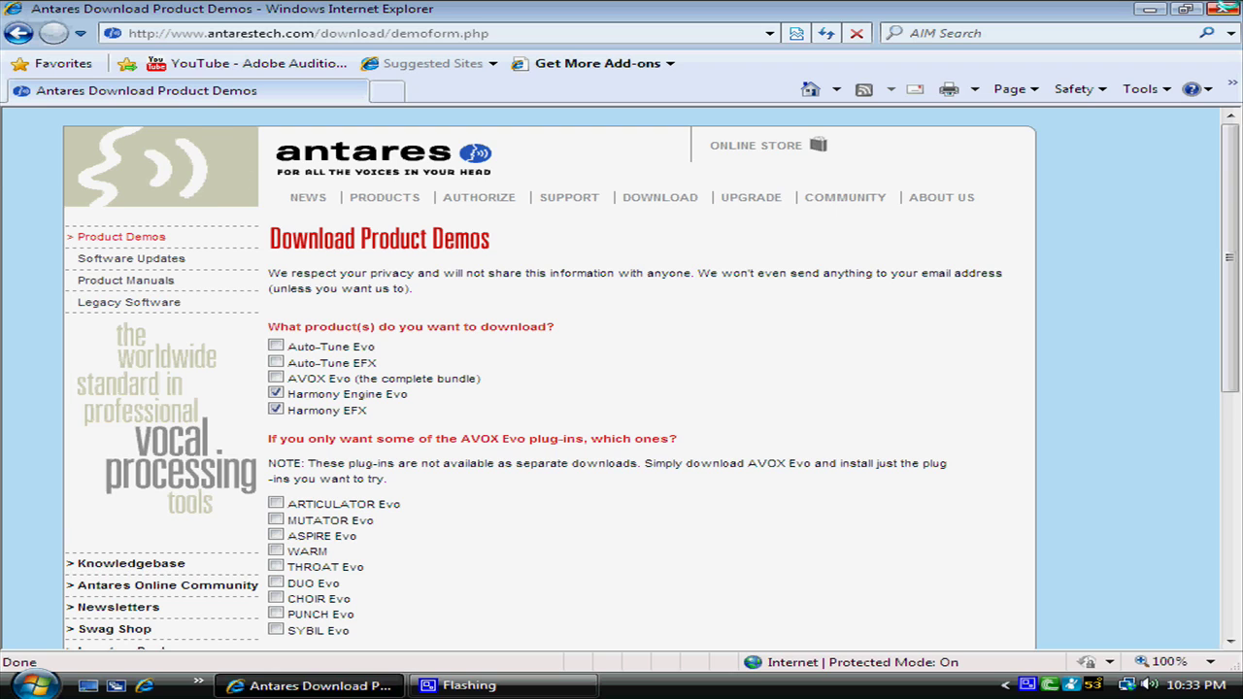
left_click(1215, 9)
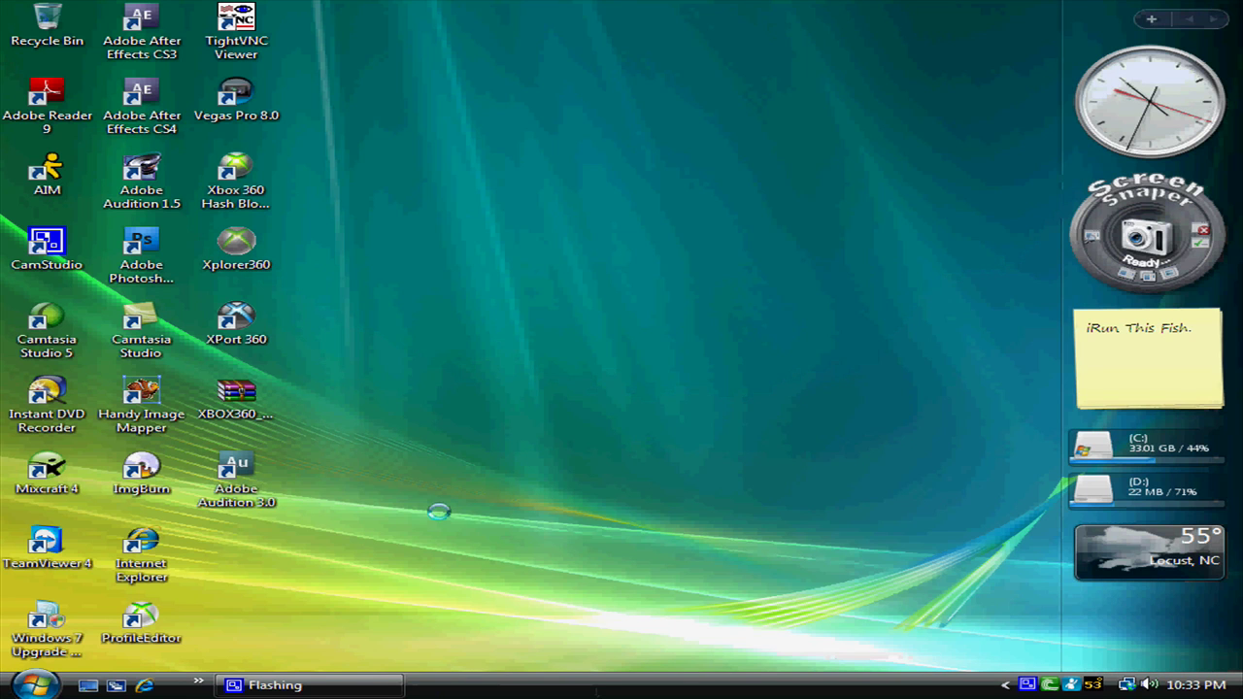
Launch Adobe Audition 3.0 as administrator from its shortcut menu
double_click(236, 476)
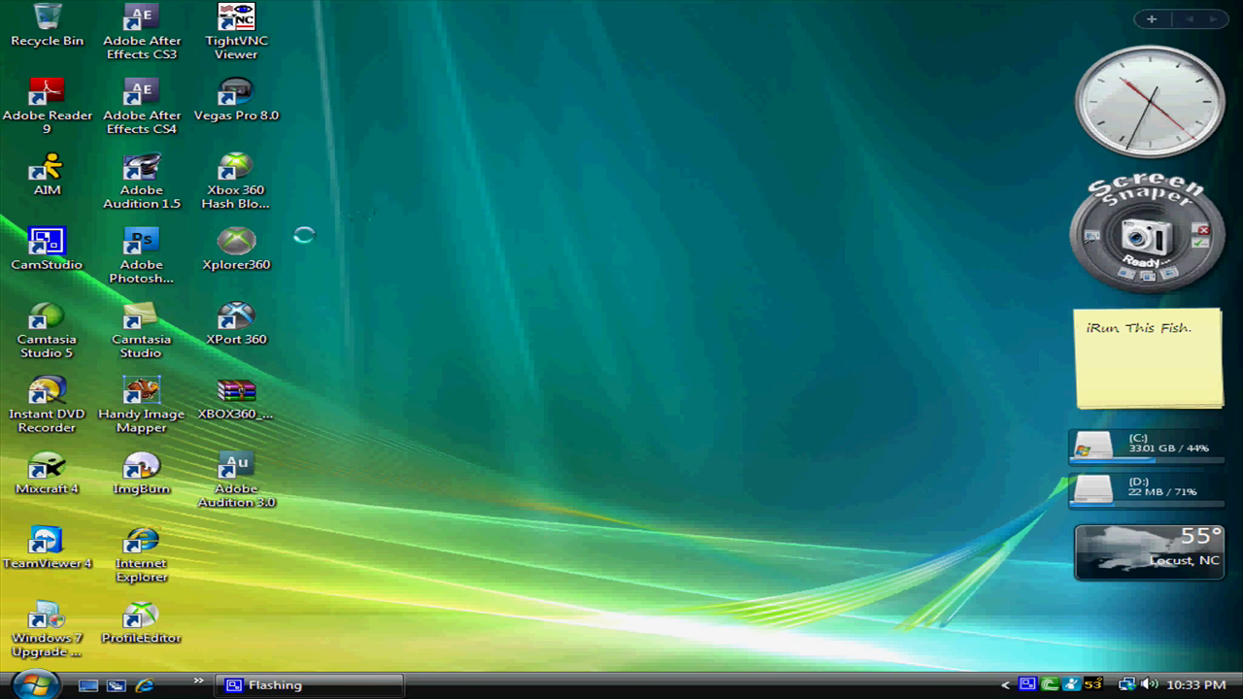
right_click(248, 459)
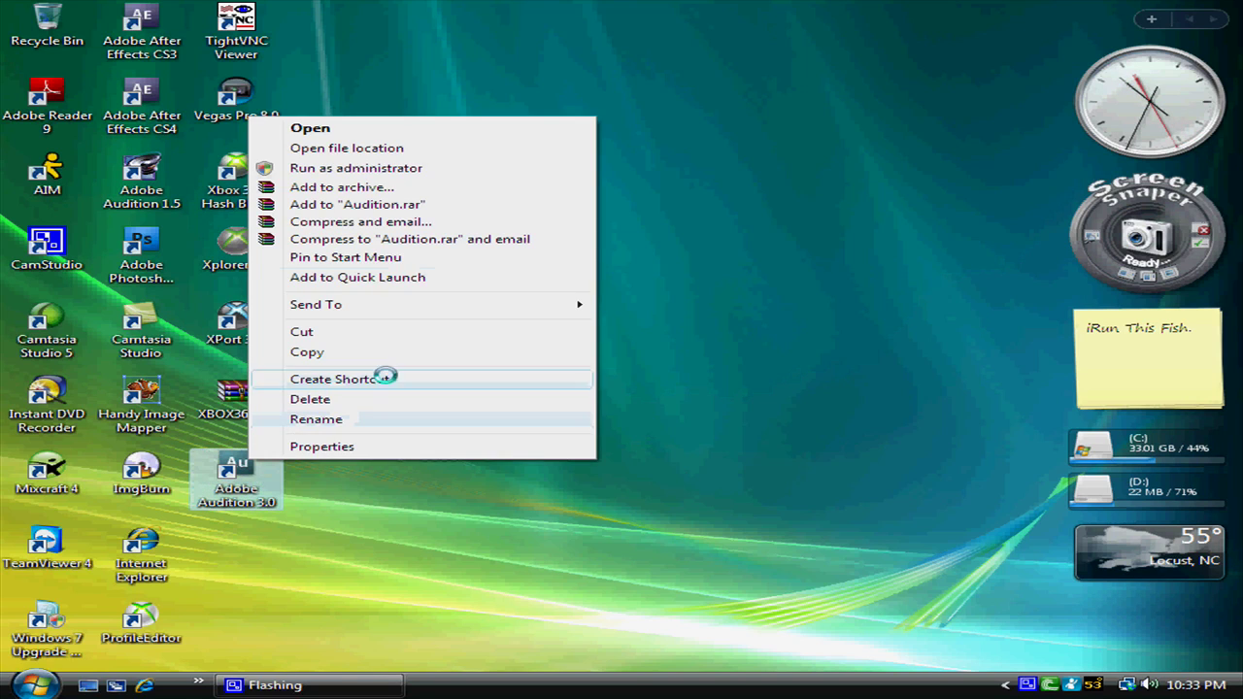
left_click(406, 532)
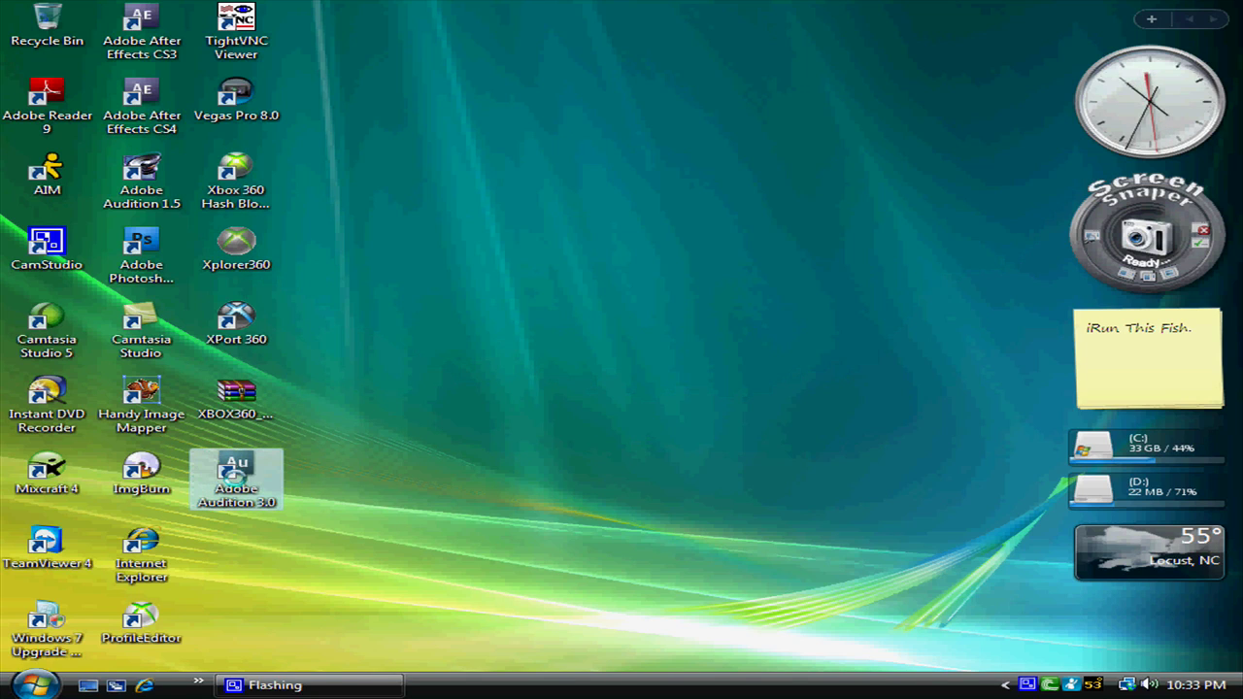
right_click(234, 475)
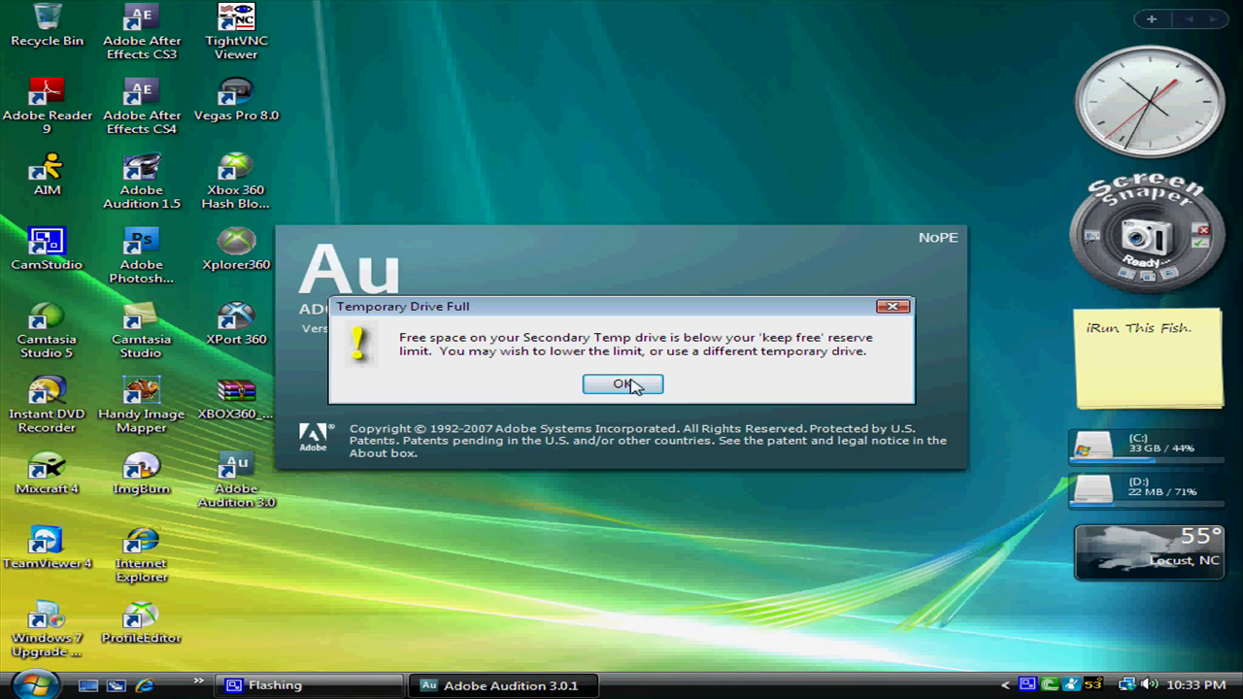
Dismiss the temporary-drive warnings, minimize Audition, and open the XBOX360 archive's options
left_click(627, 385)
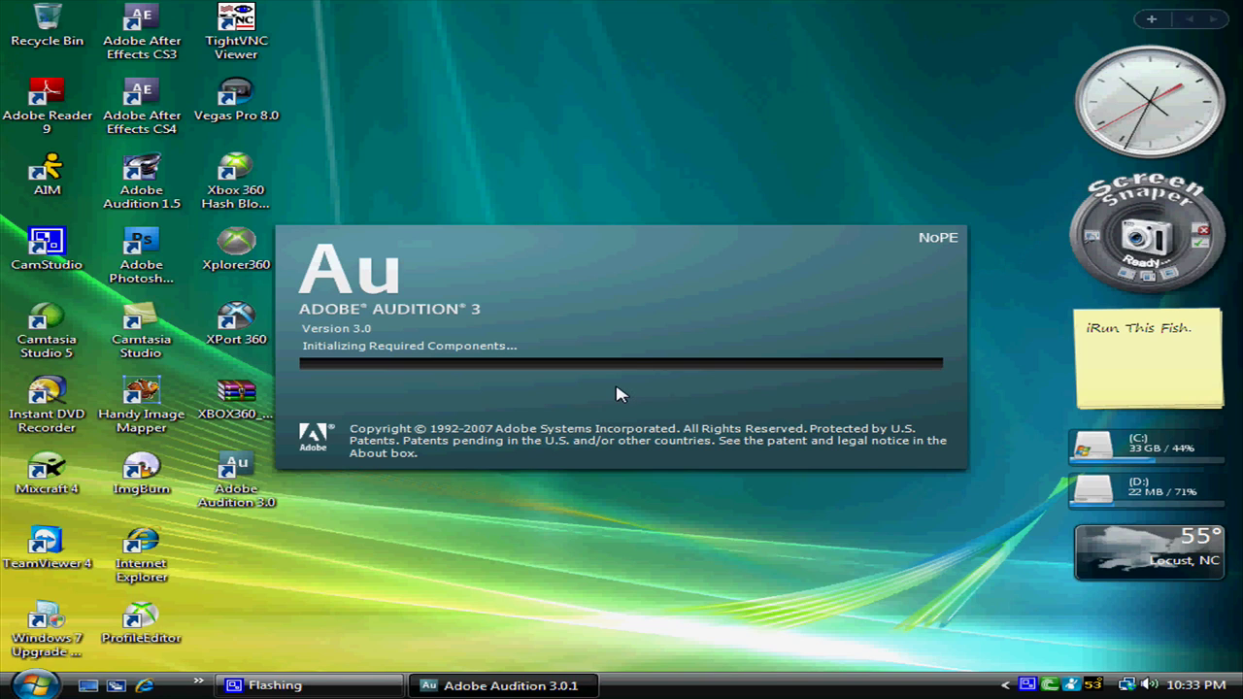
left_click_drag(254, 427, 255, 495)
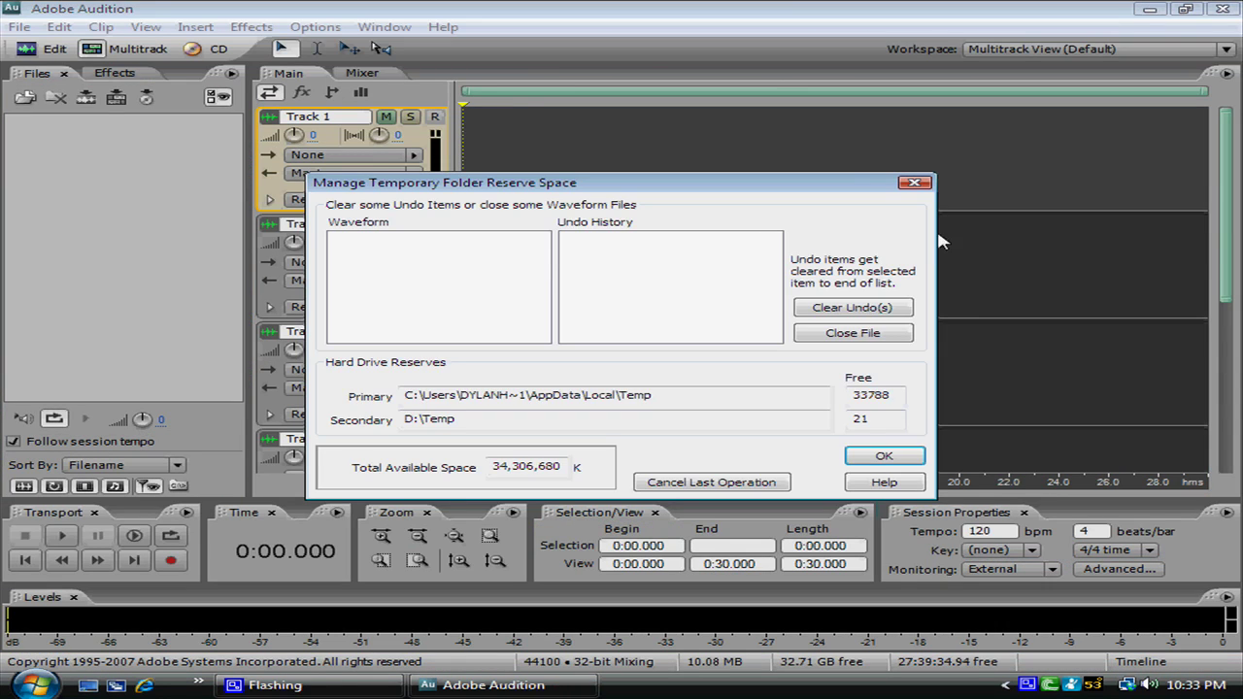
left_click(914, 183)
left_click(1149, 8)
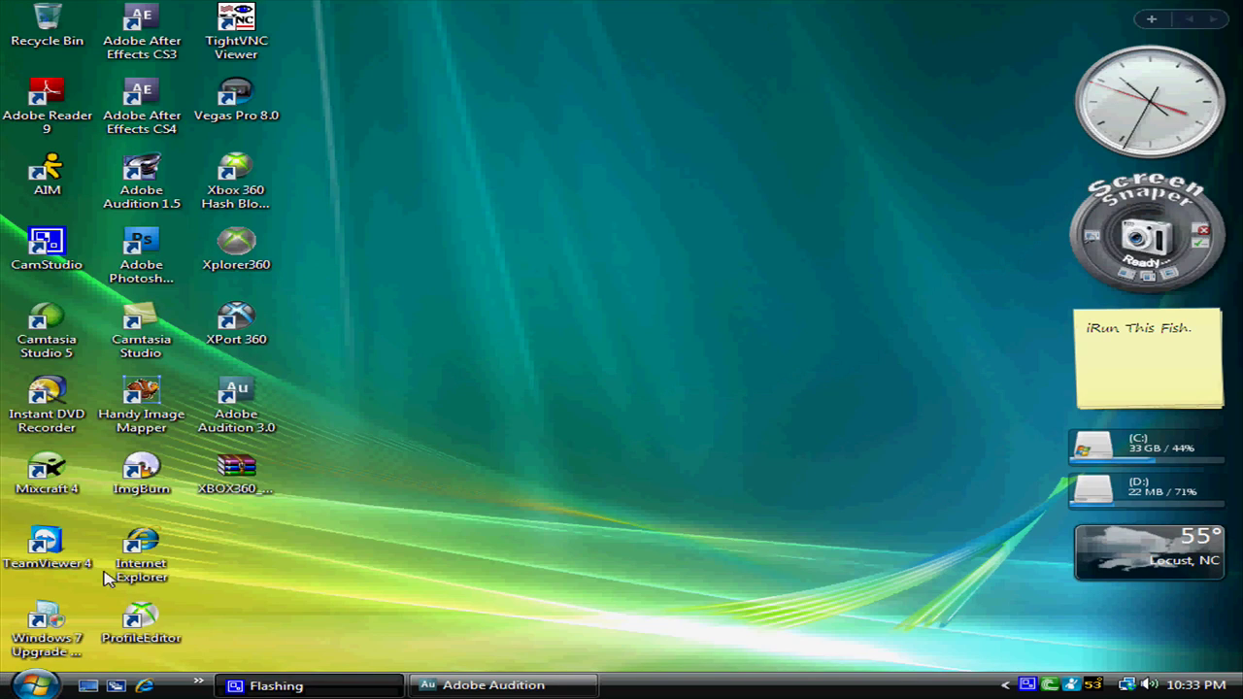
right_click(250, 477)
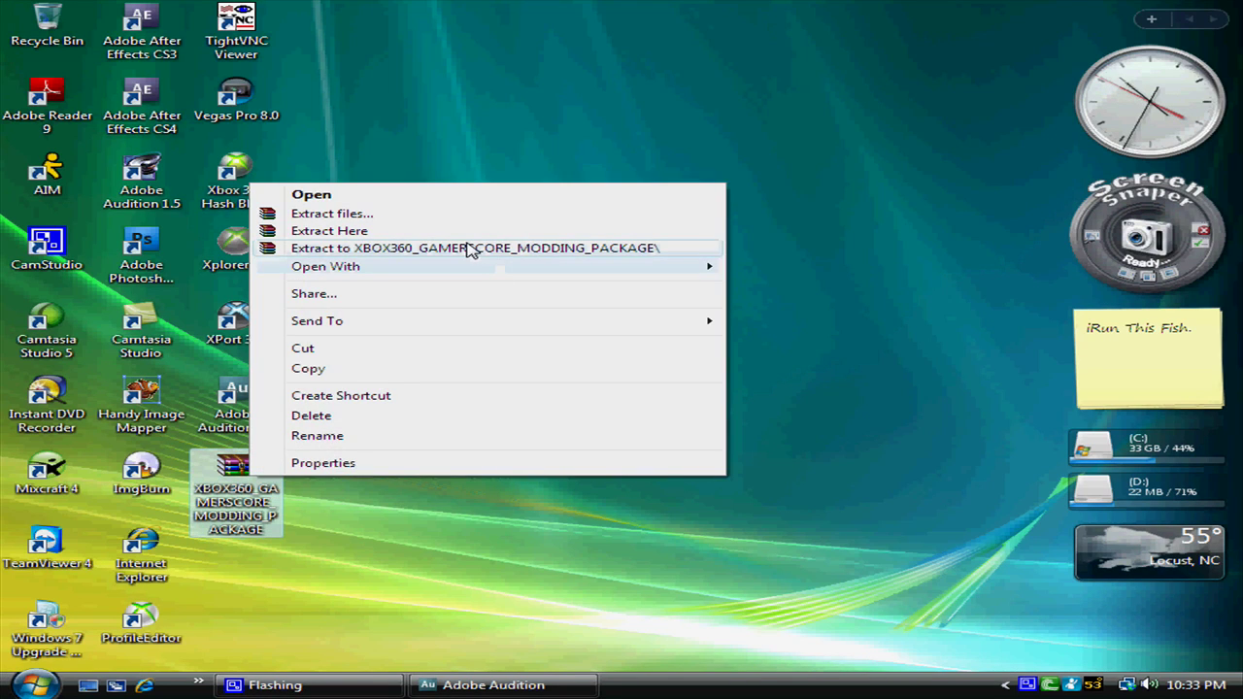
Extract the XBOX360 modding archive into its own folder and open it
left_click(470, 249)
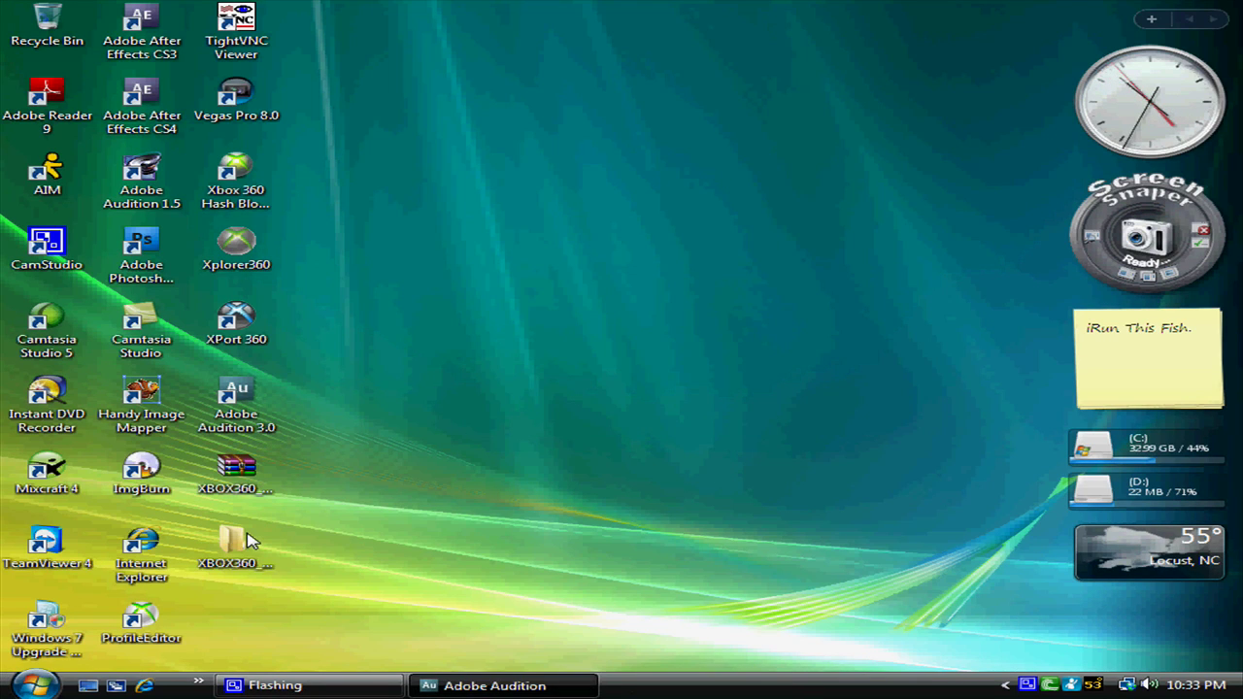
double_click(238, 544)
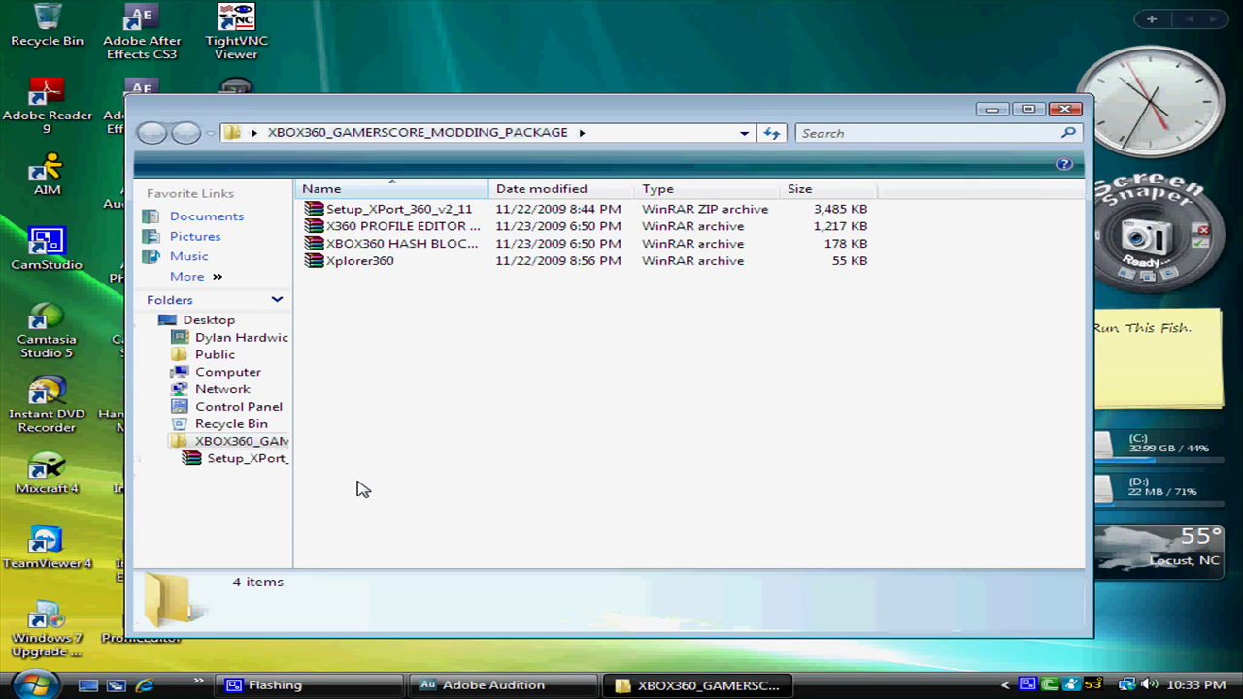
left_click_drag(375, 430, 335, 204)
left_click_drag(525, 458, 410, 199)
left_click(519, 360)
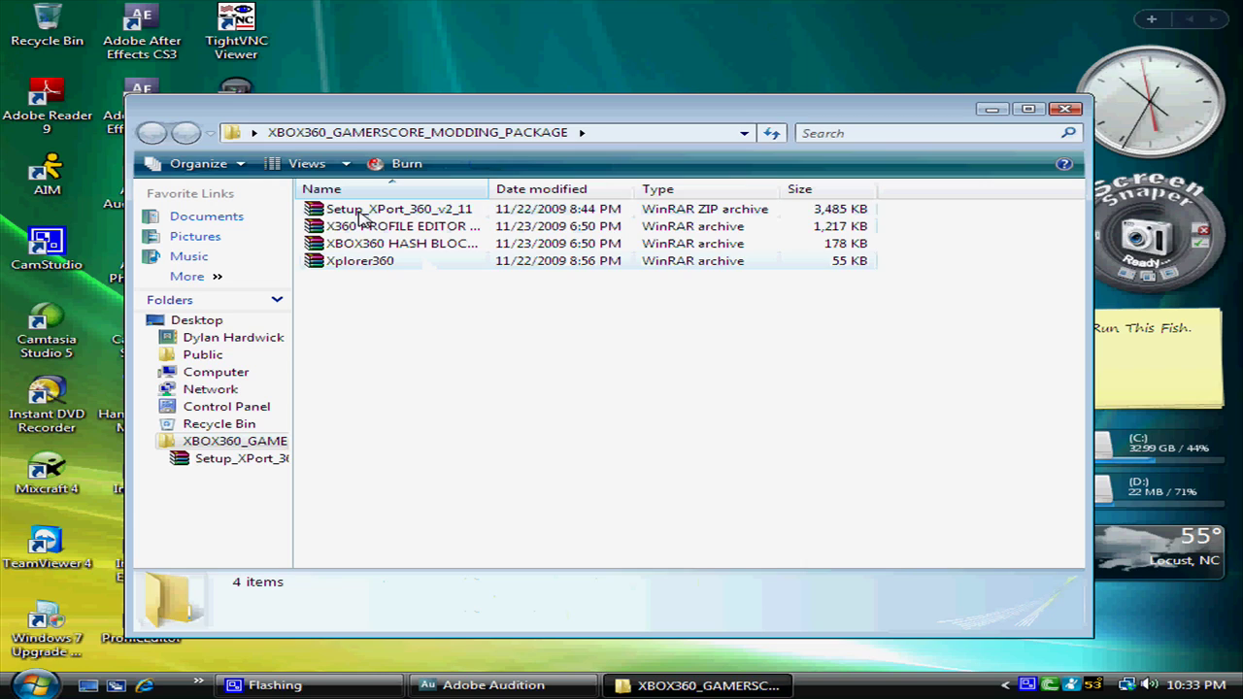
Step through the four tool files, from Setup_XPort_360_v2_11 to Xplorer360, then close the folder
left_click(360, 213)
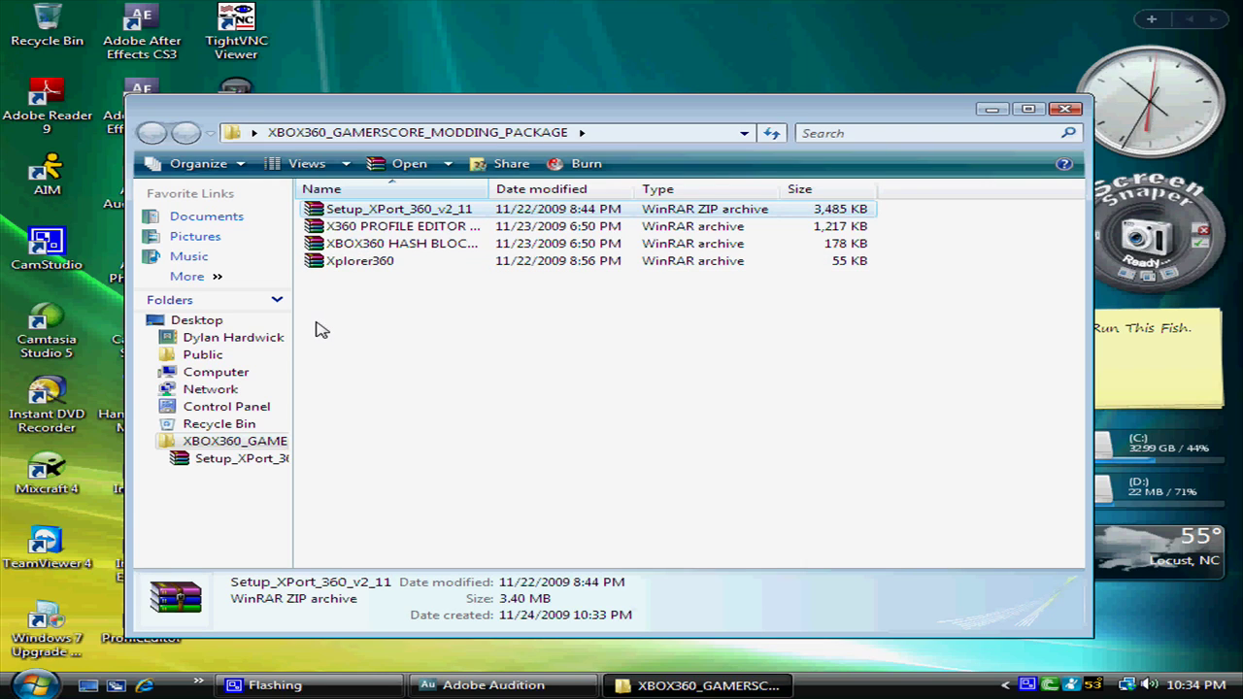
key("Down")
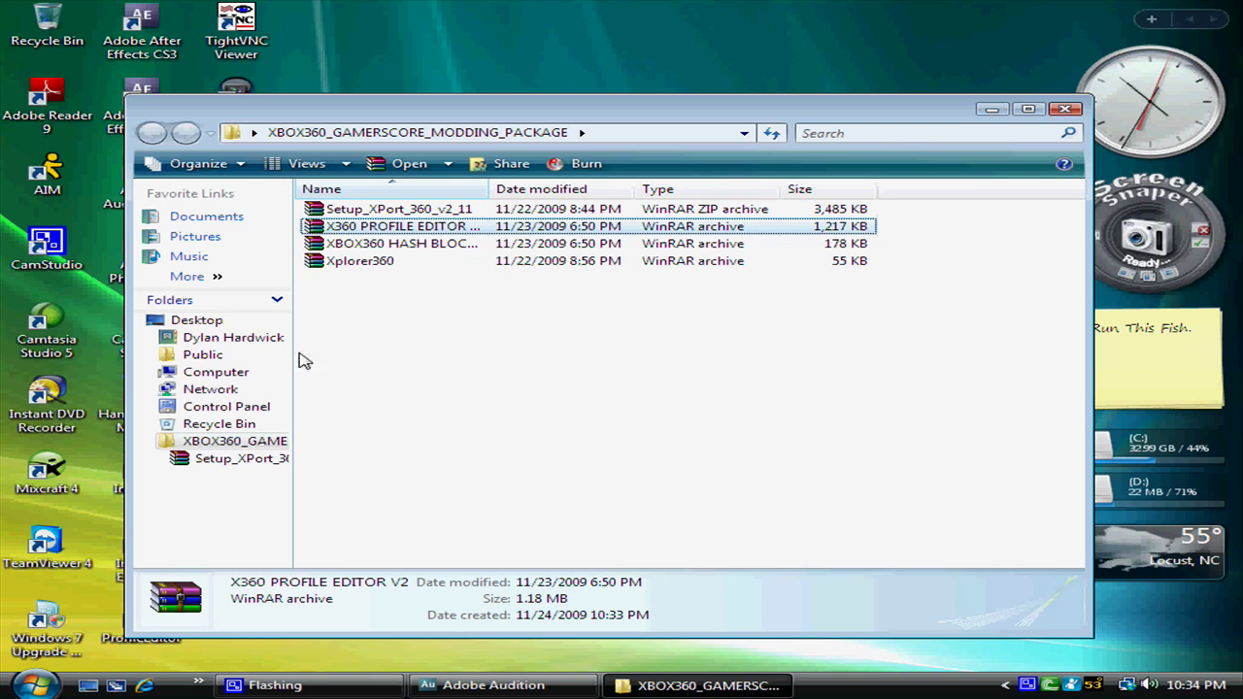
key("Down")
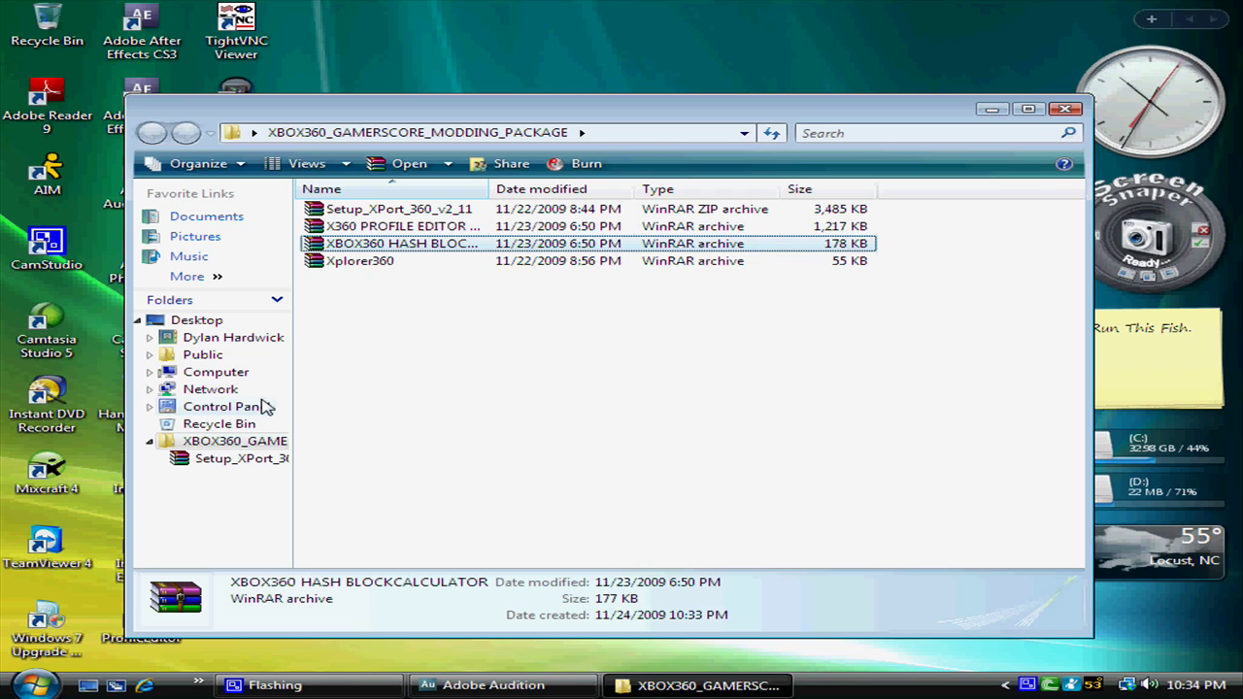
key("Down")
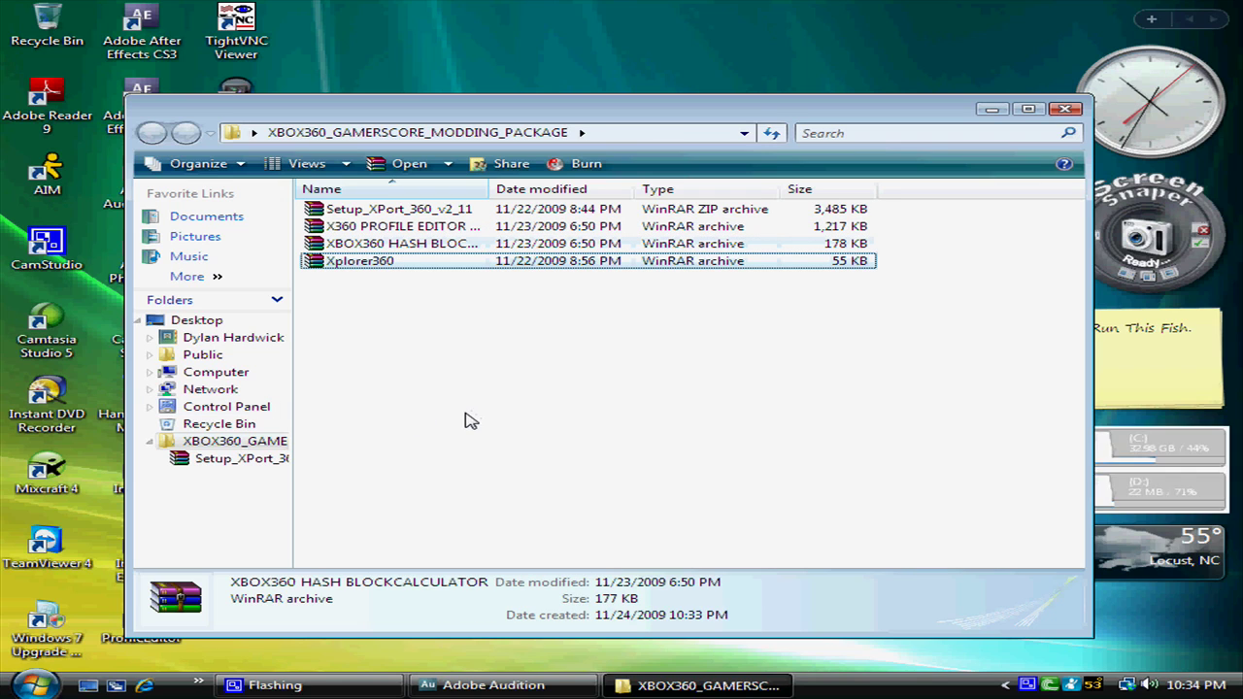
left_click(1070, 111)
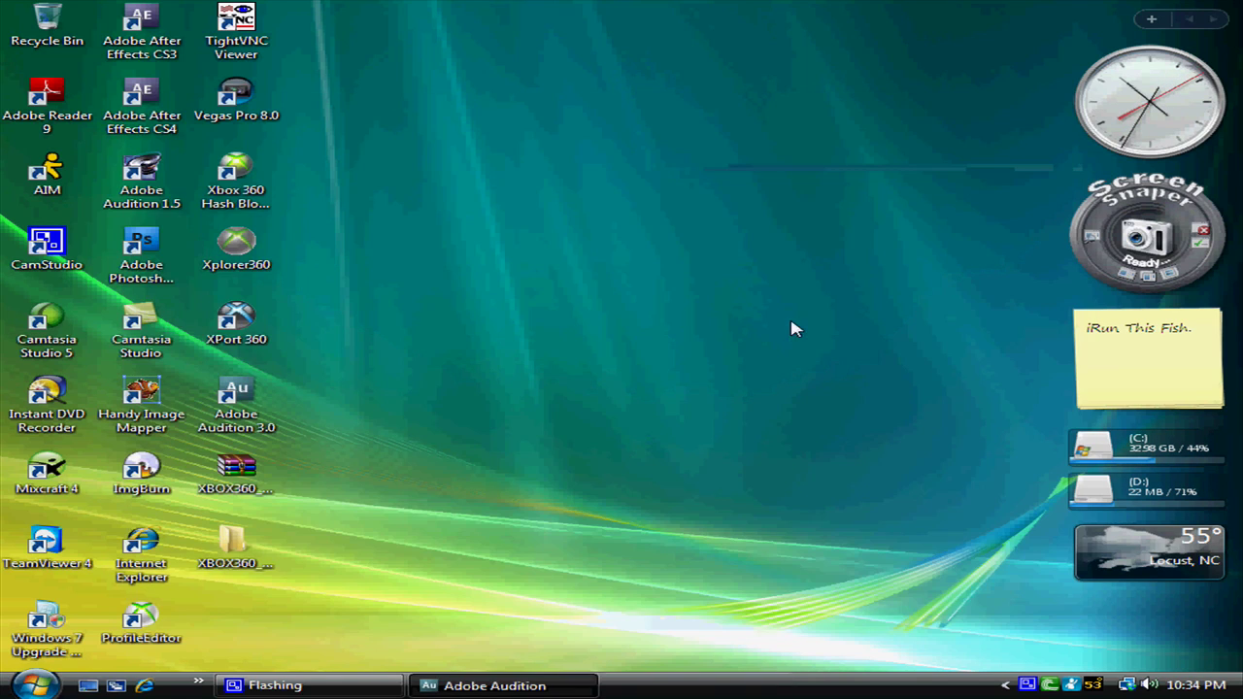
Set Track 1's input to [01M] Microphone and arm it for recording
left_click(537, 688)
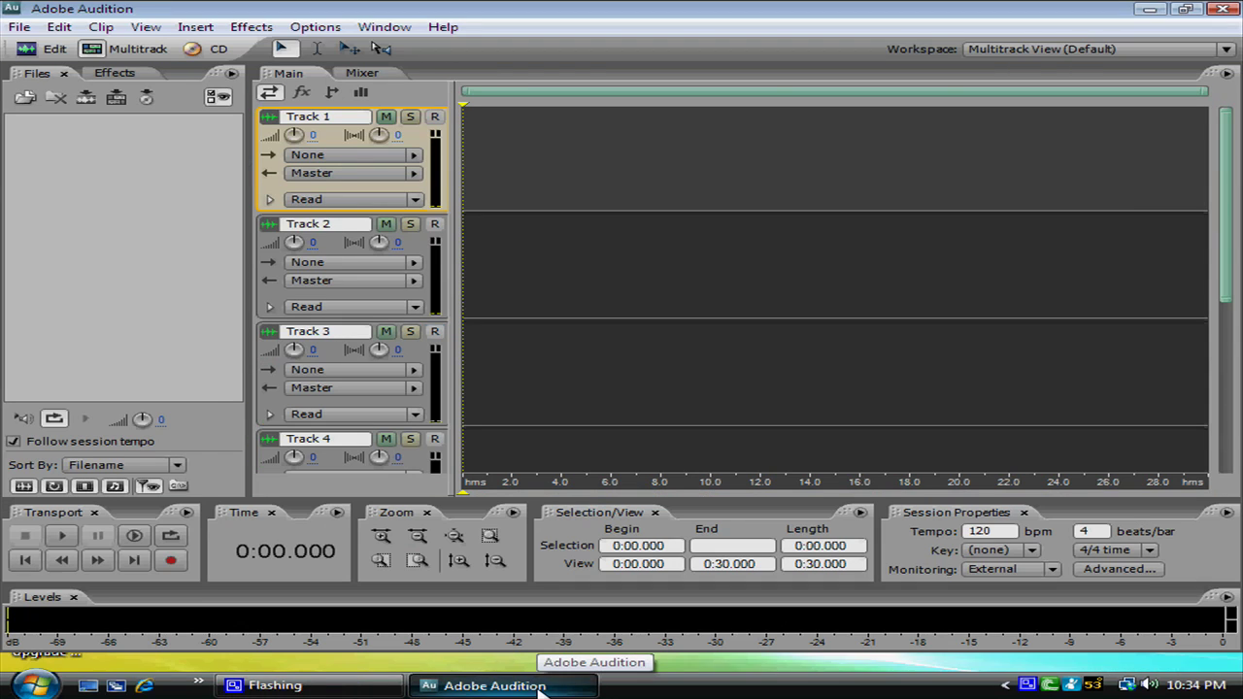
left_click(389, 154)
mouse_move(486, 207)
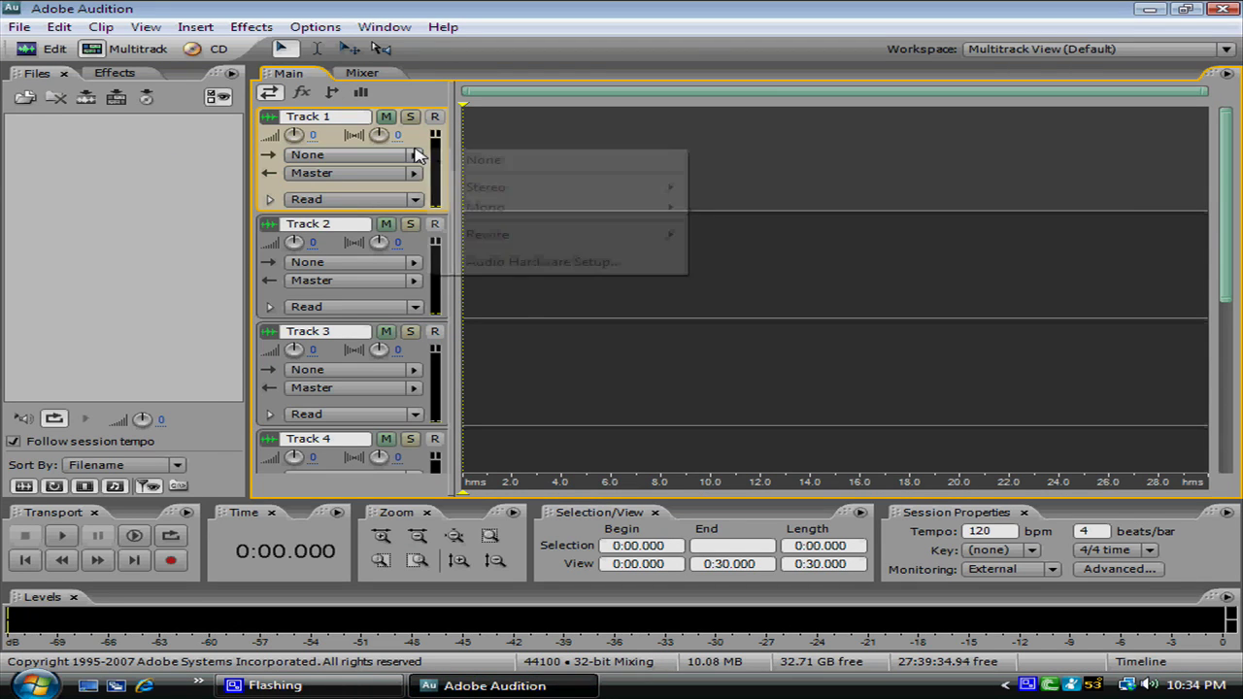
left_click(777, 210)
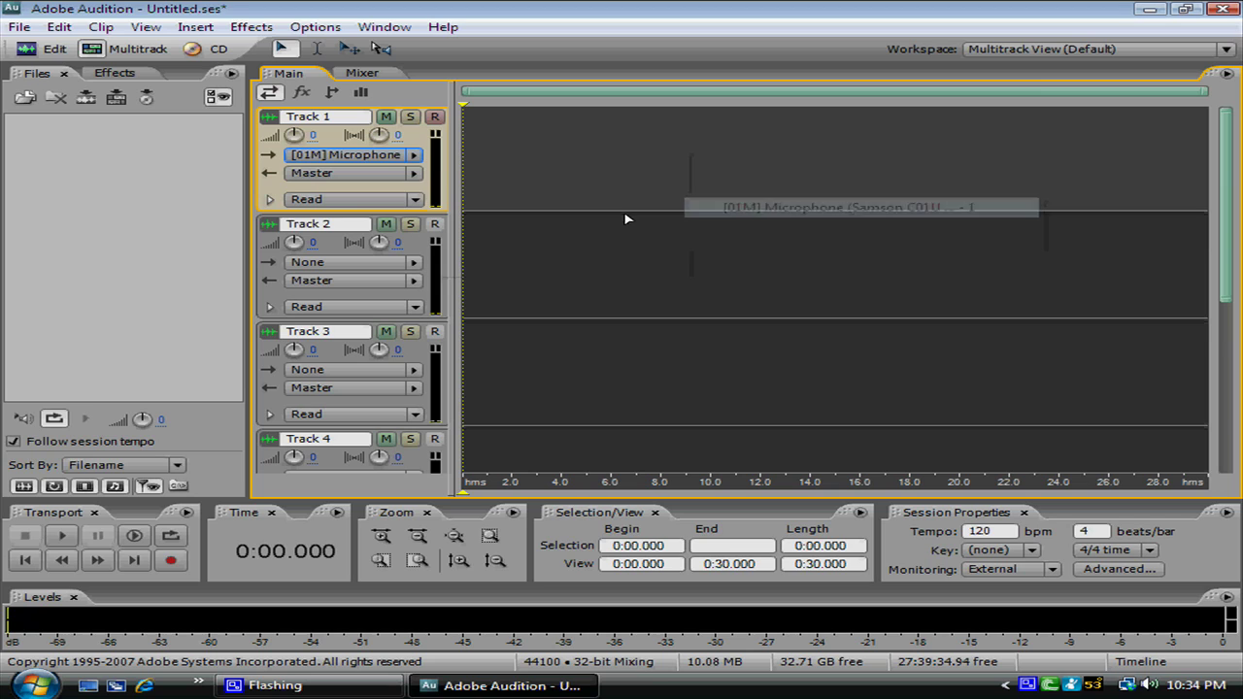
left_click(435, 119)
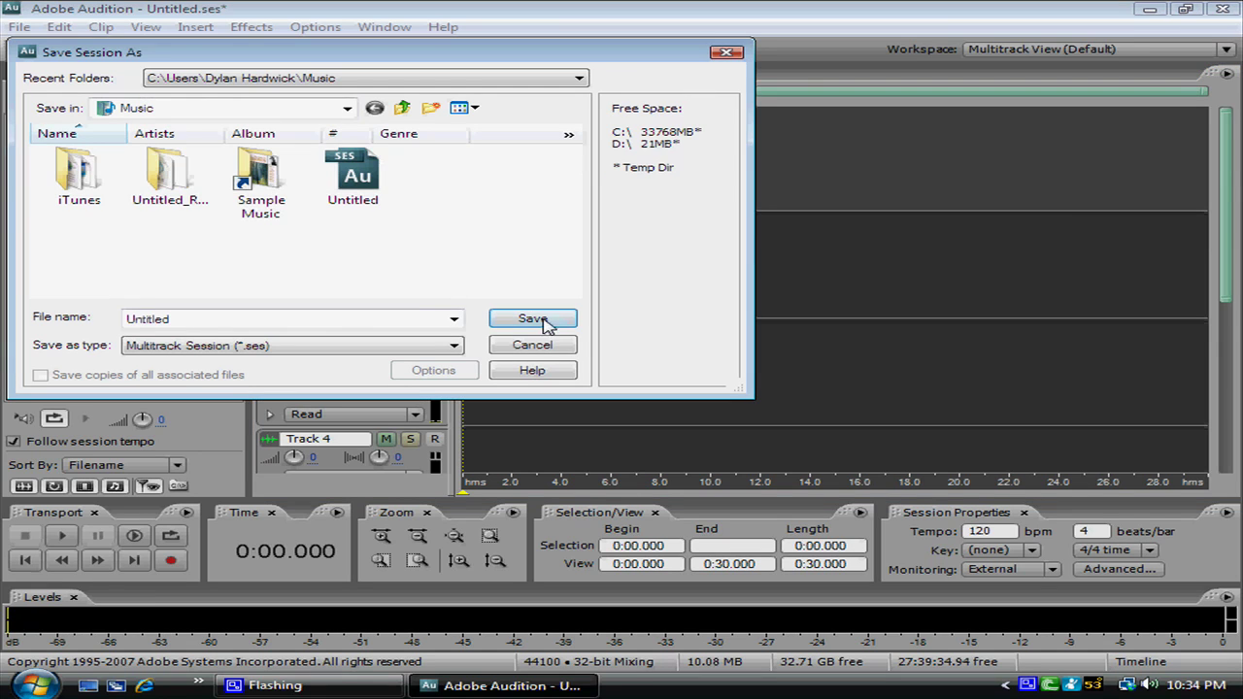
Save over Untitled.ses, dismiss the non-ASIO warning, and start recording the vocal
left_click(547, 324)
left_click(369, 269)
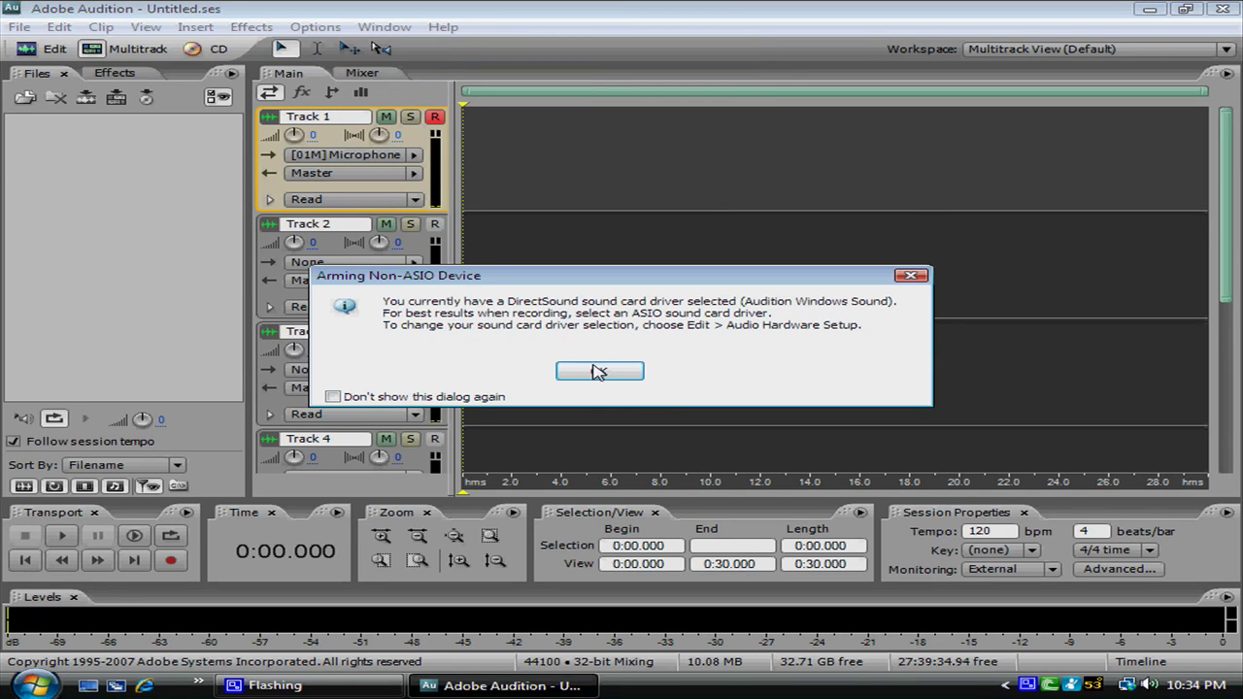
left_click(598, 372)
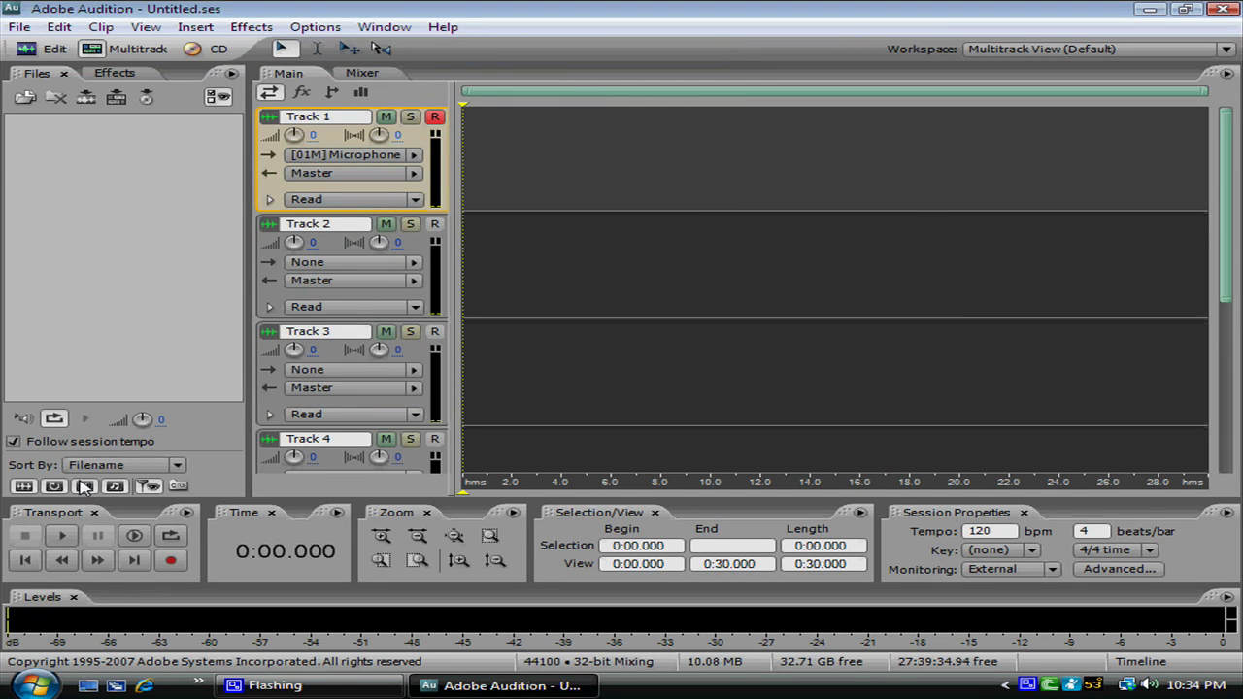
left_click(172, 561)
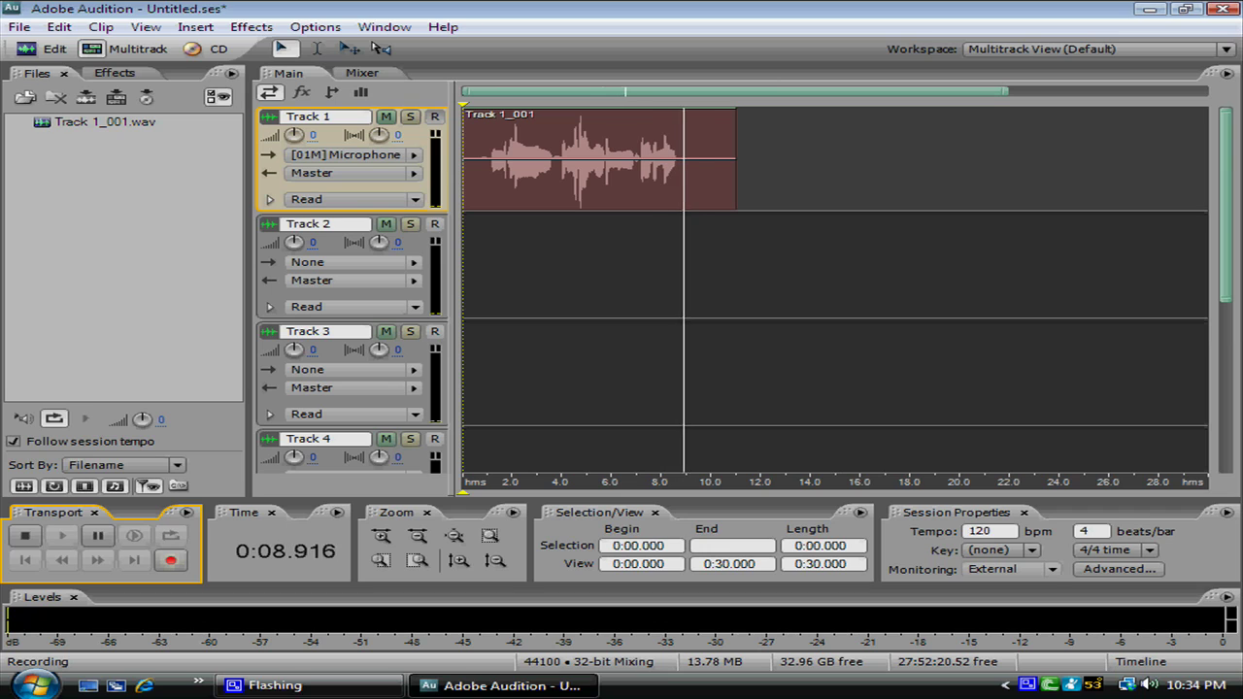
Stop recording and open the Track 1_001 clip in the waveform editor
key("space")
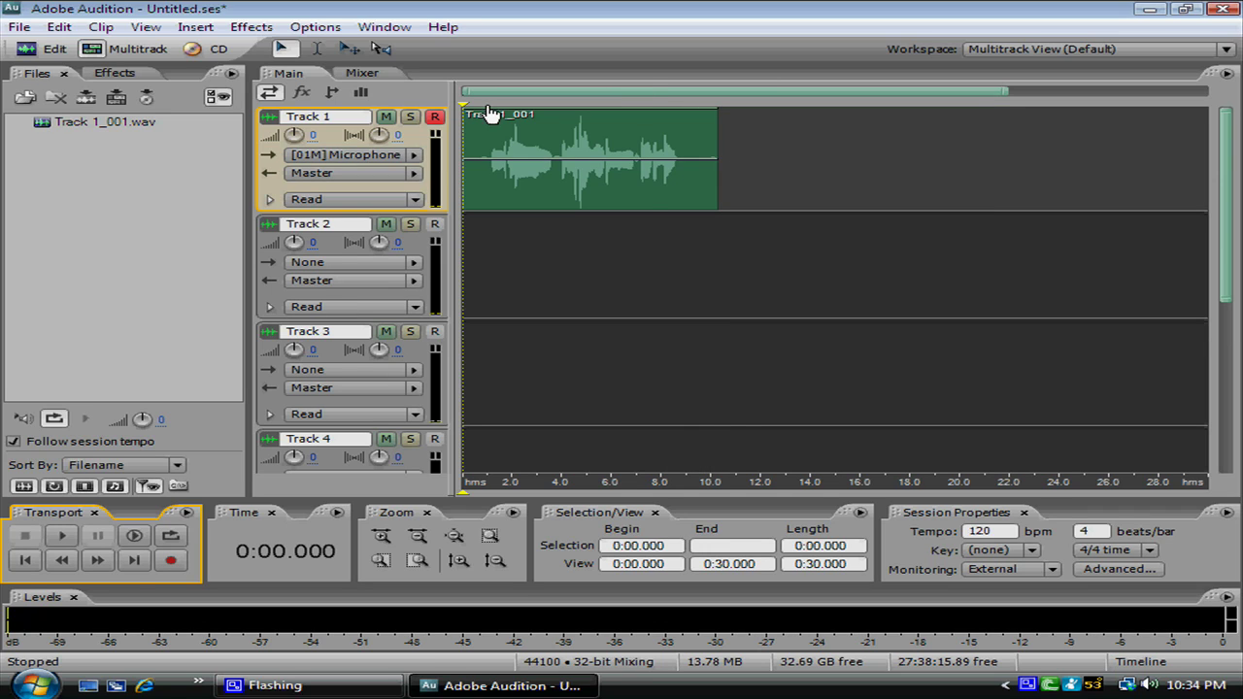
scroll(491, 113, "down", 3)
right_click(580, 157)
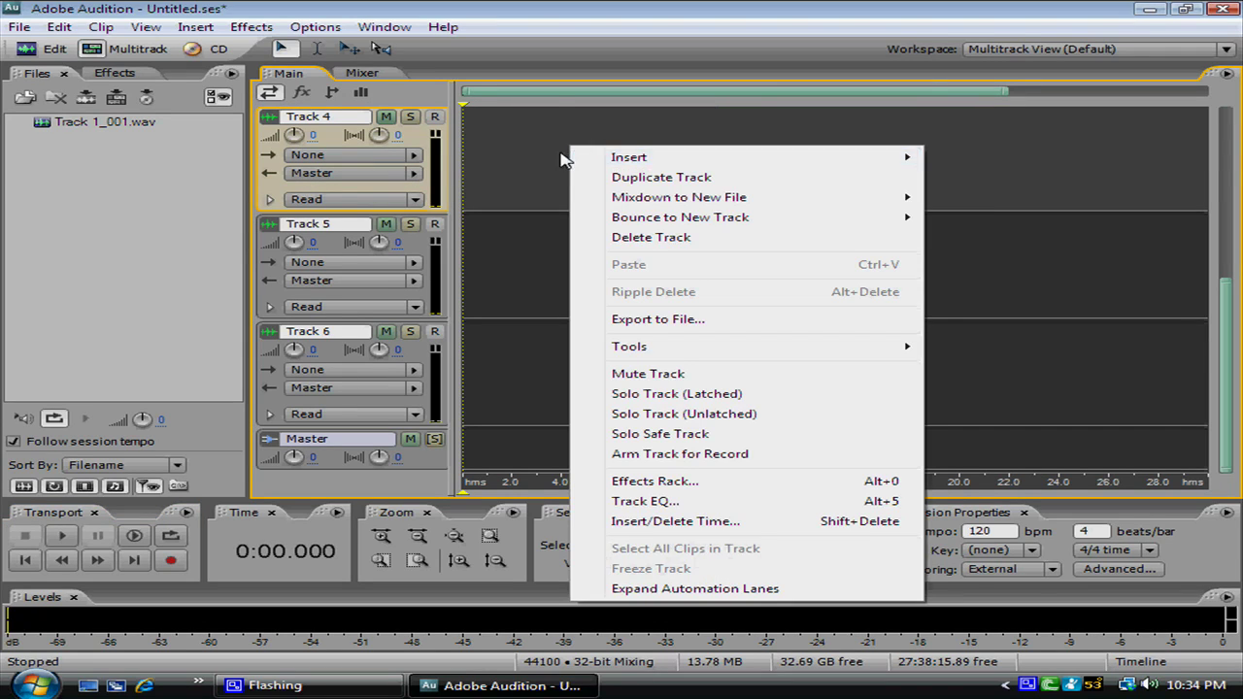
left_click(560, 155)
scroll(560, 156, "up", 3)
right_click(497, 154)
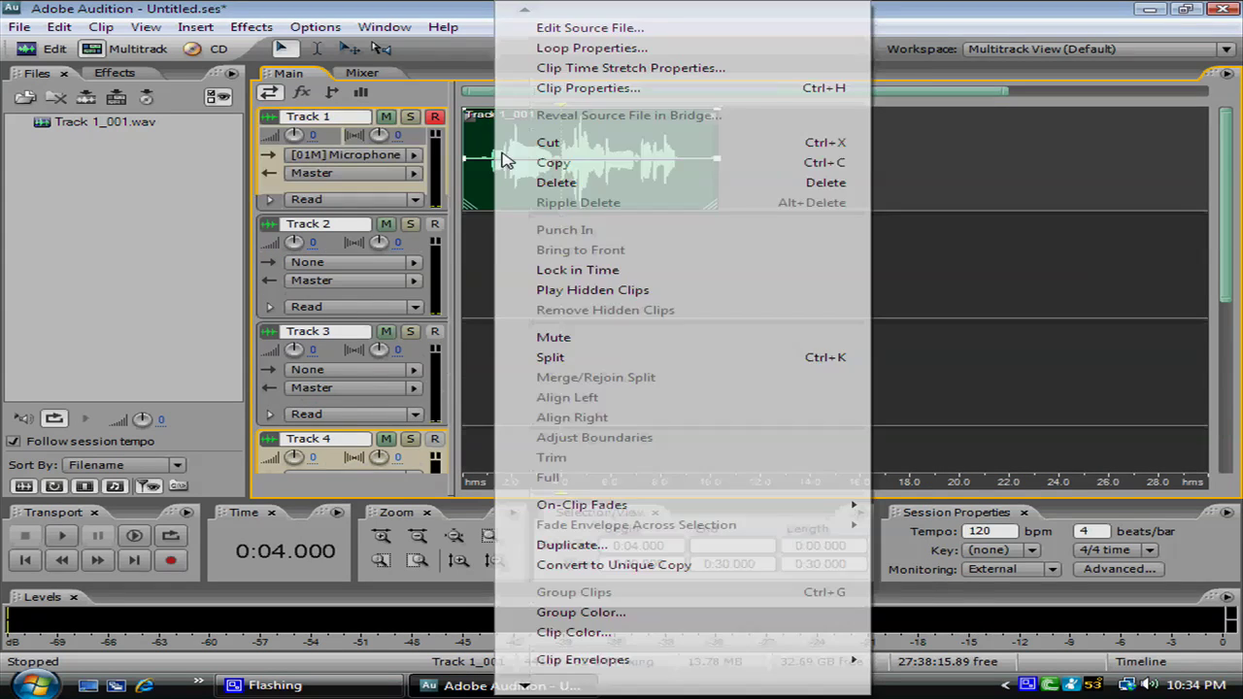
double_click(526, 184)
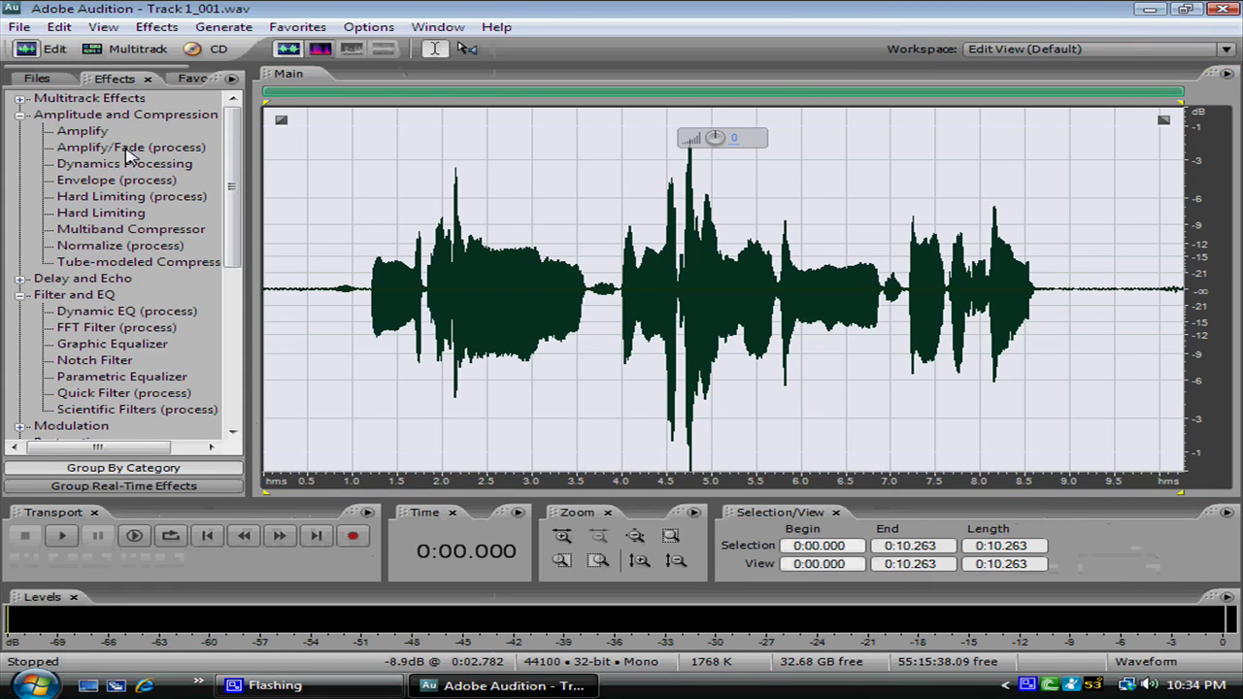
Apply Amplify/Fade and Dynamics Processing to the vocal
left_click(108, 148)
double_click(108, 147)
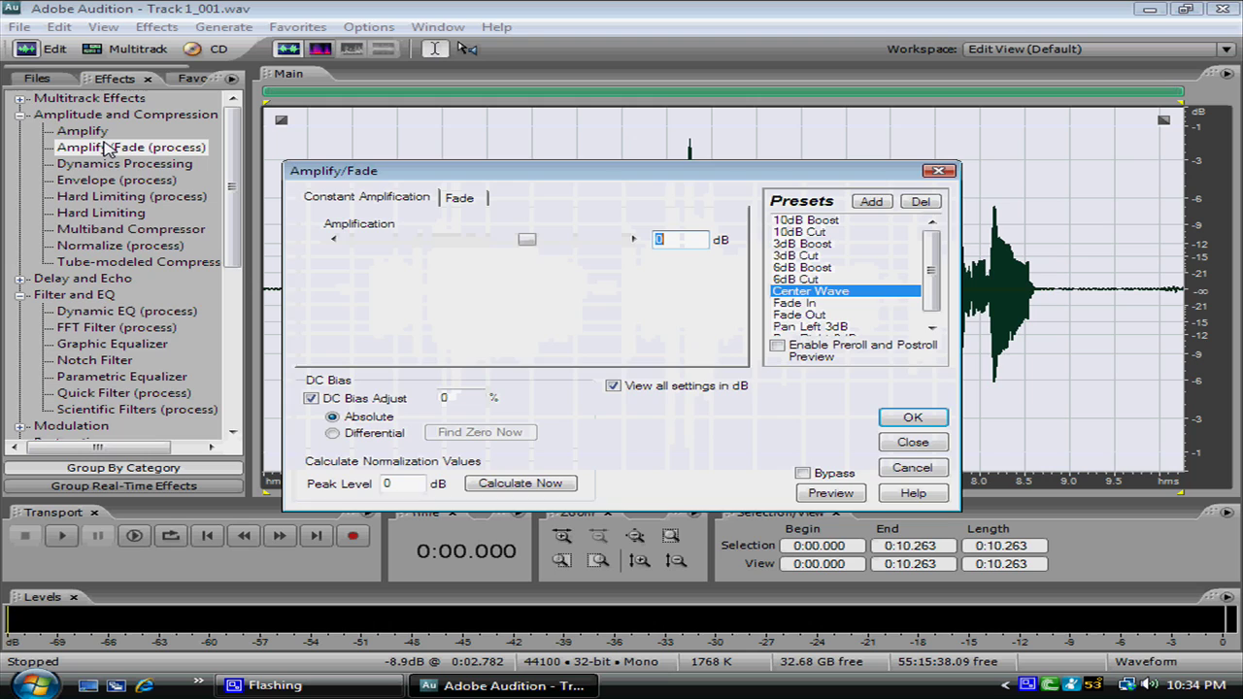
key("Return")
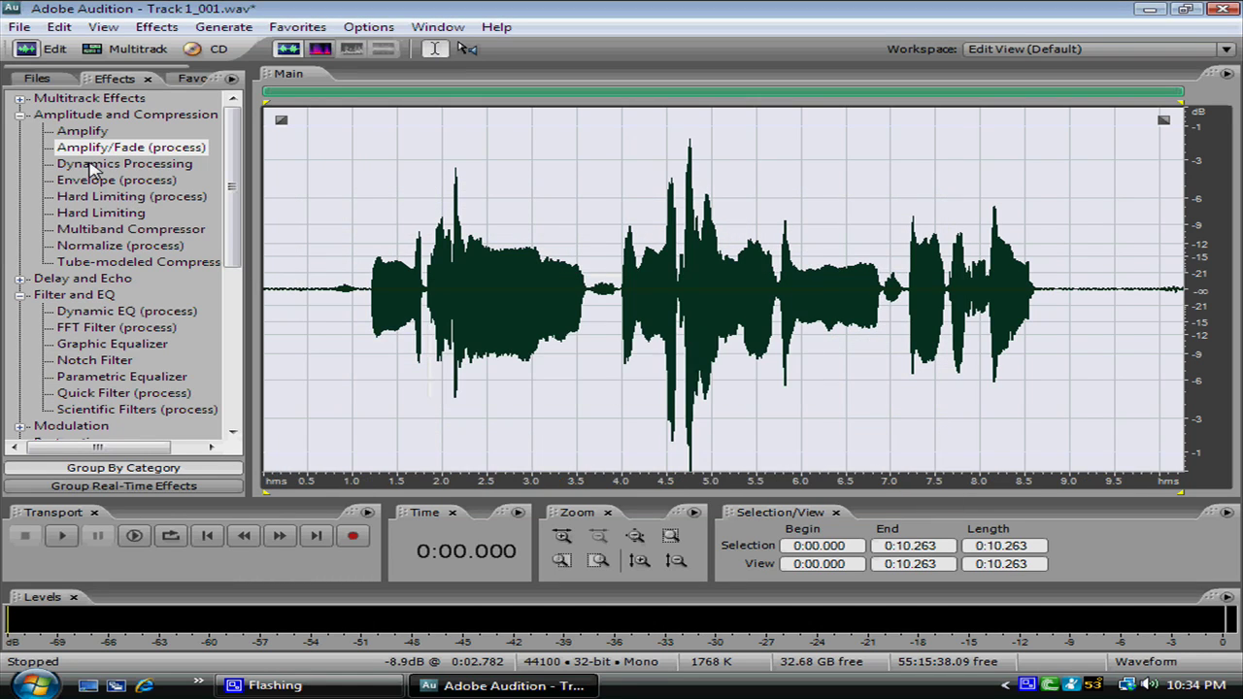
left_click(90, 165)
double_click(93, 165)
key("Return")
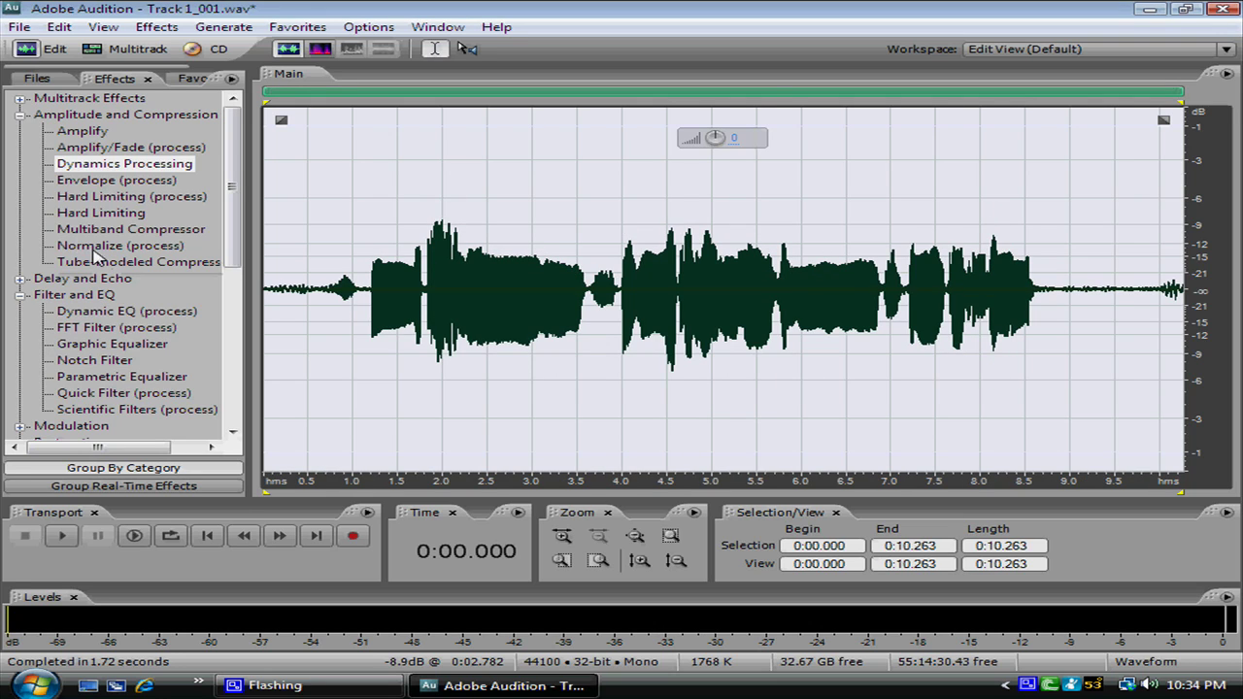
Apply Normalize, FFT Filter and Parametric Equalizer to the vocal
double_click(94, 248)
key("Return")
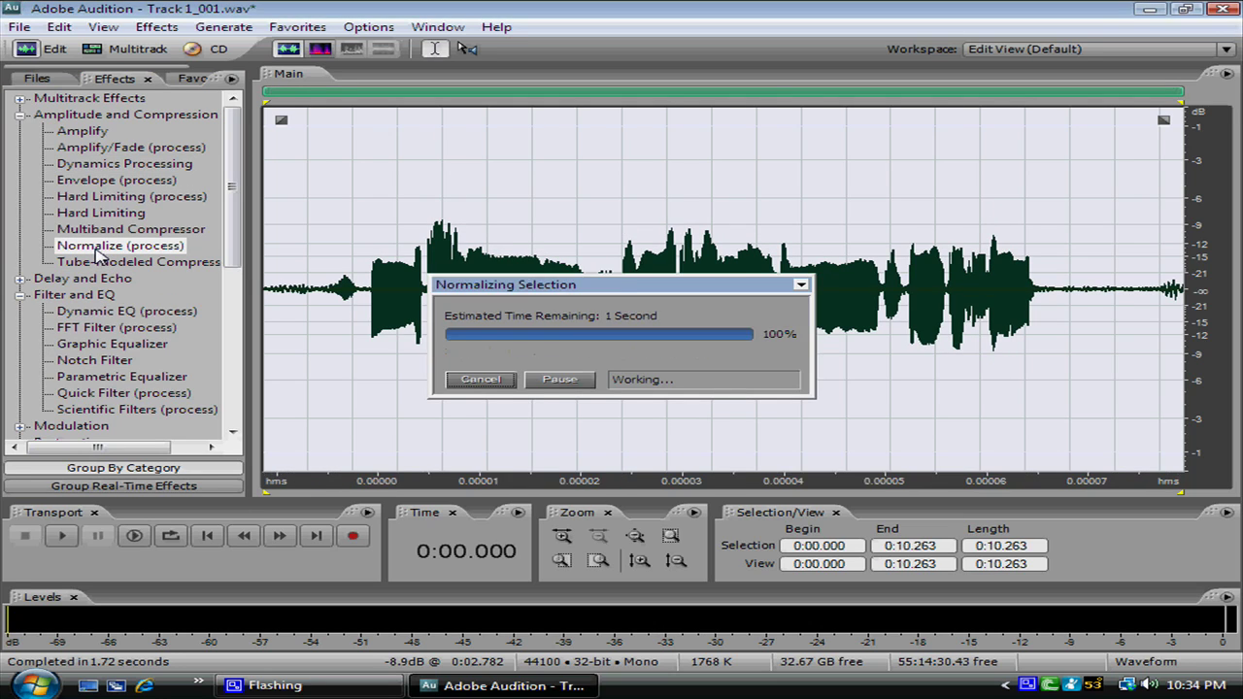
left_click(113, 330)
double_click(114, 335)
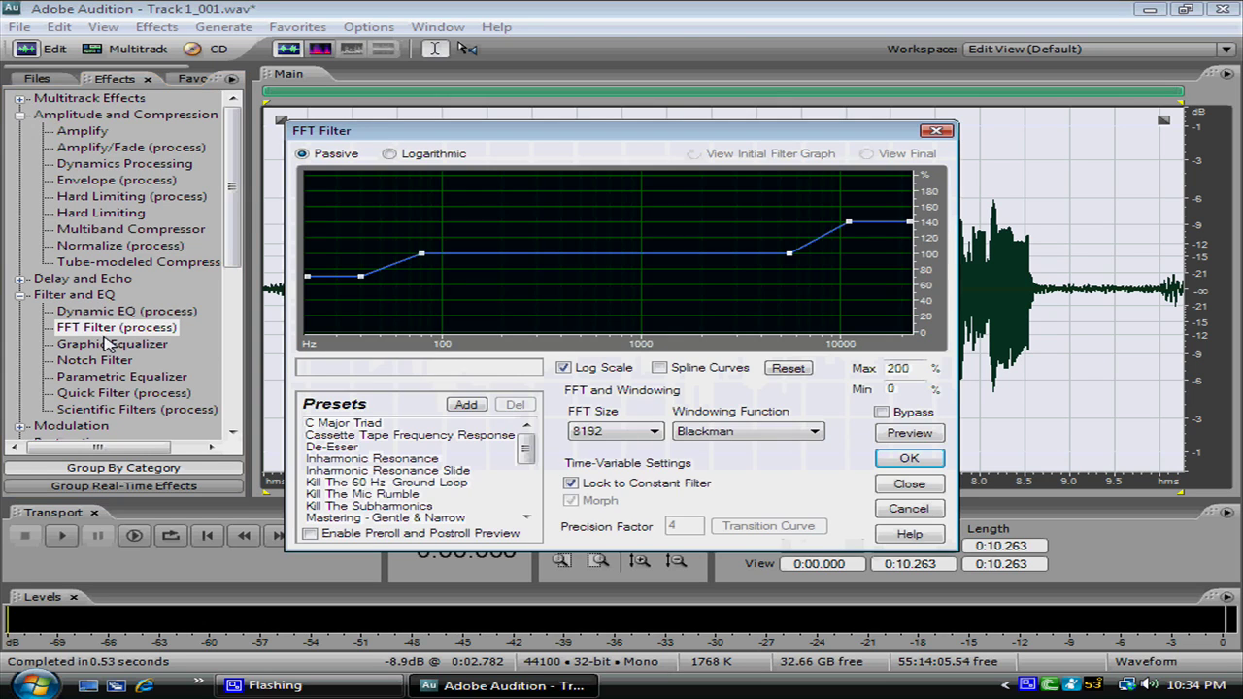
key("Return")
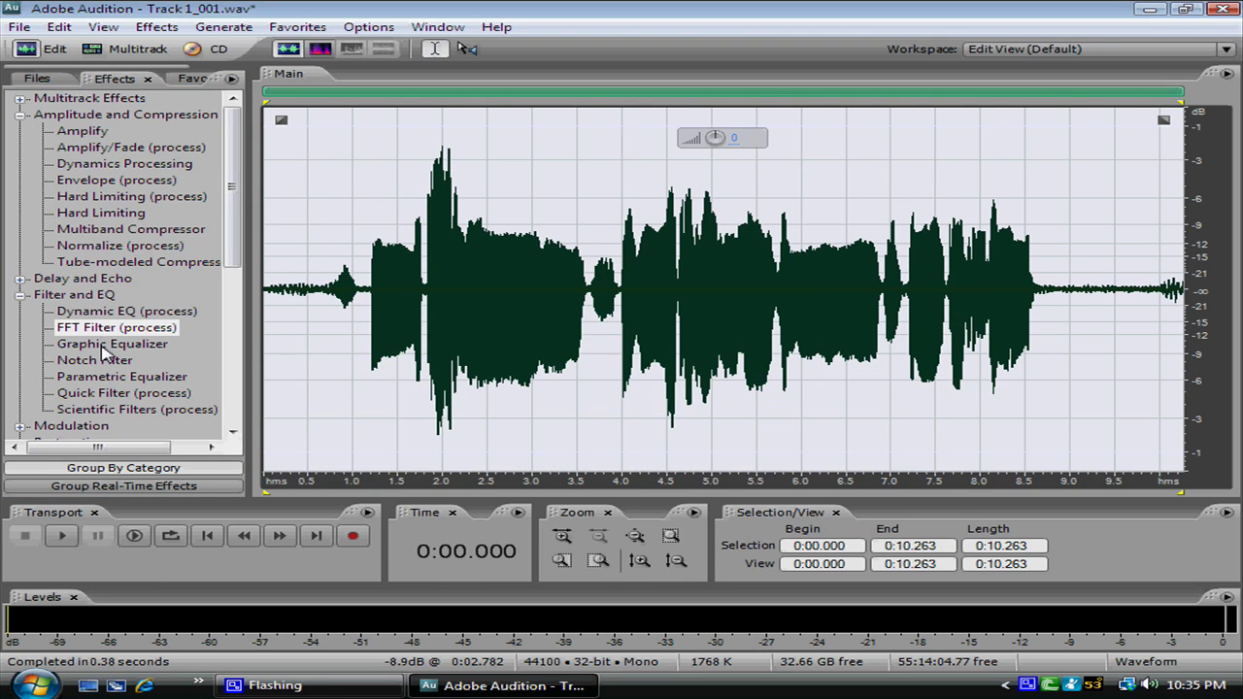
left_click(104, 345)
double_click(107, 377)
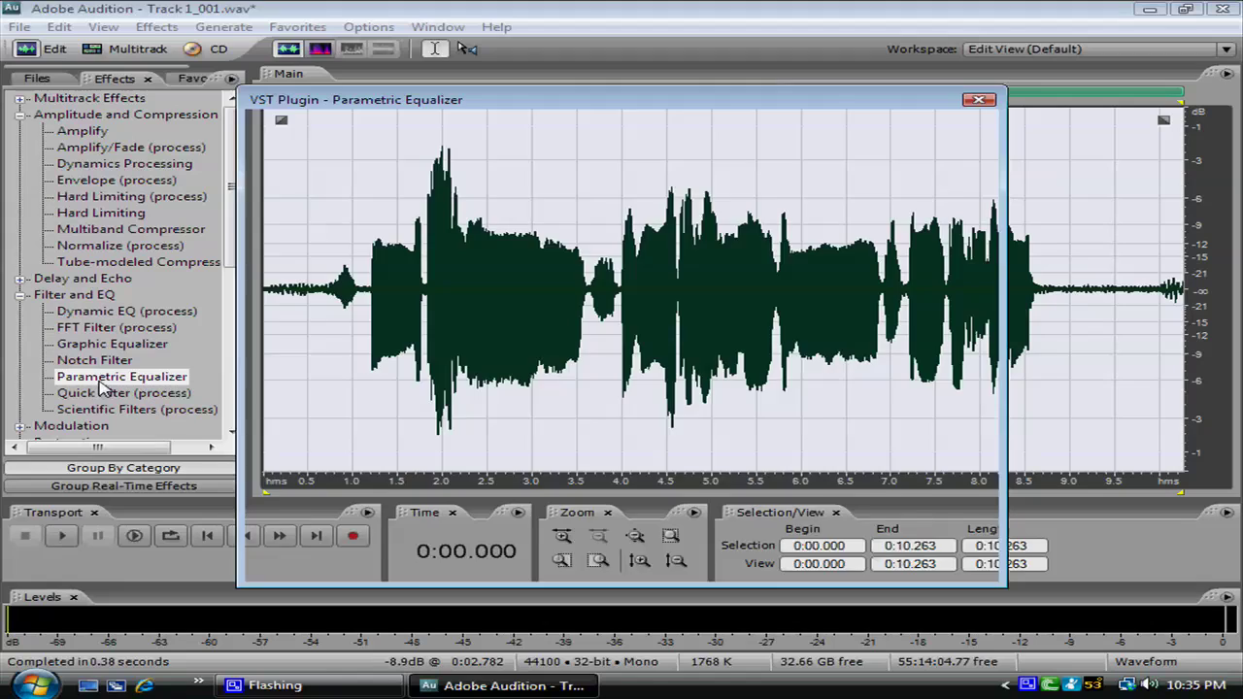
key("Return")
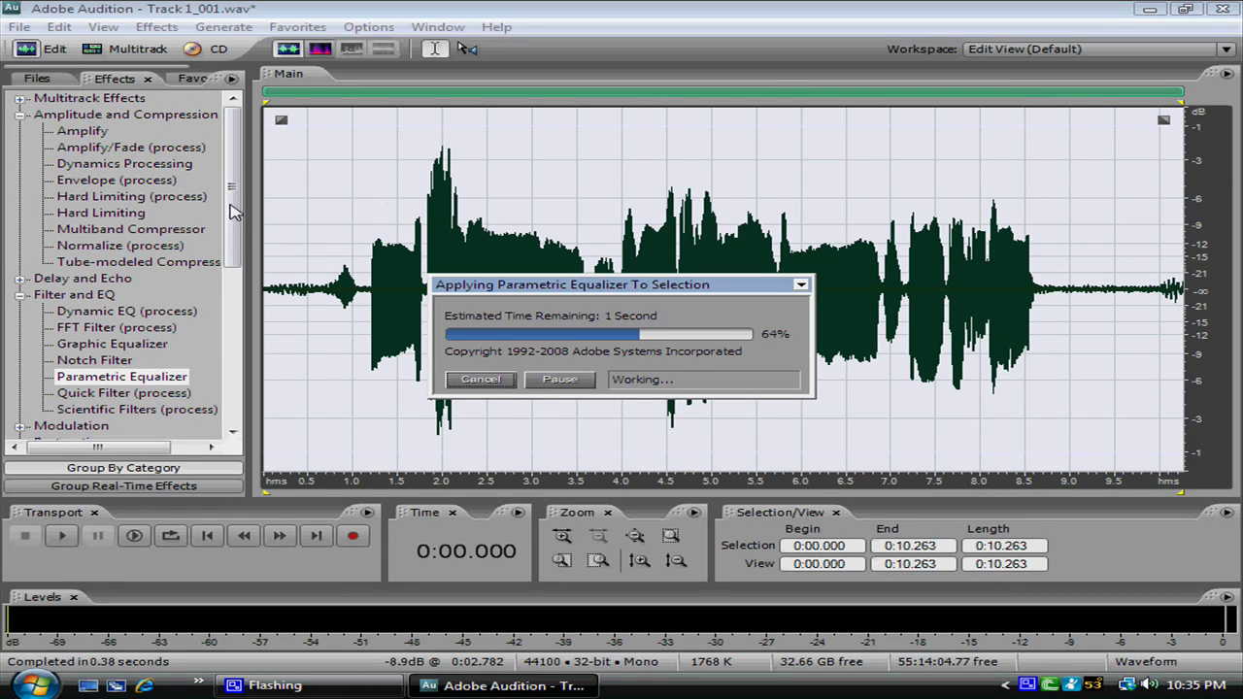
left_click_drag(231, 212, 231, 323)
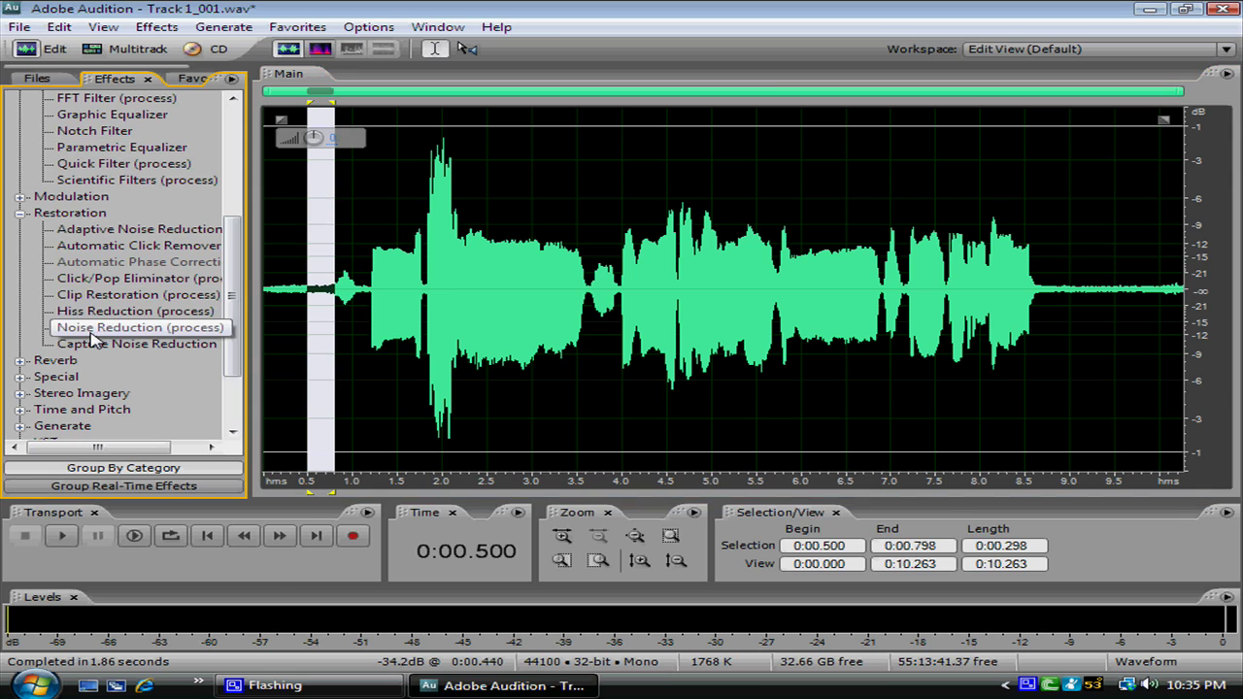
Capture a noise profile from the quiet stretch in Noise Reduction
double_click(94, 338)
left_click(835, 172)
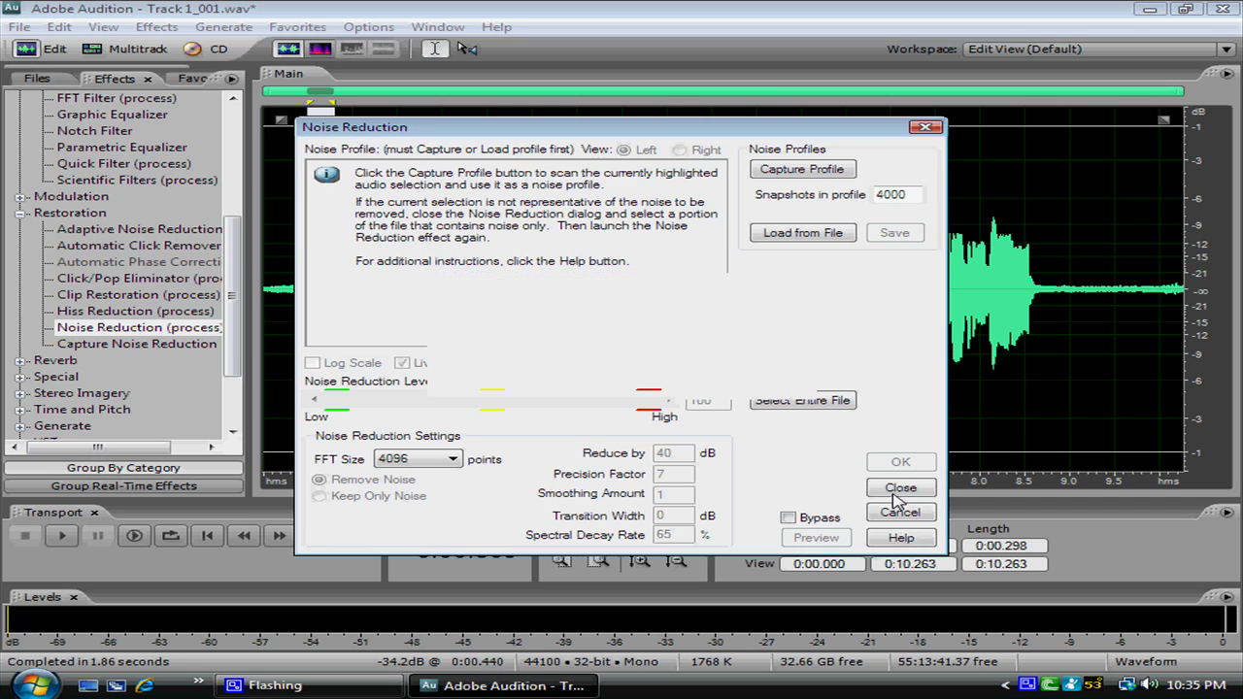
left_click(886, 487)
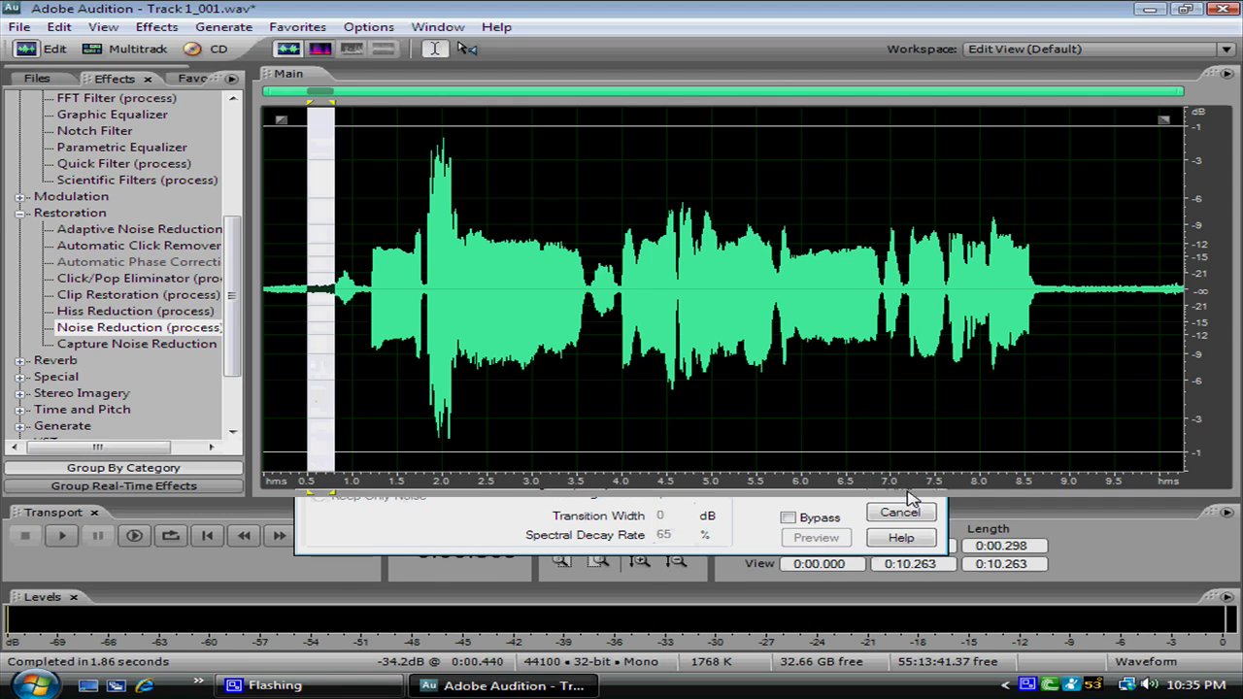
Apply Noise Reduction to the whole vocal and play back the cleaned result
key("ctrl+a")
double_click(122, 331)
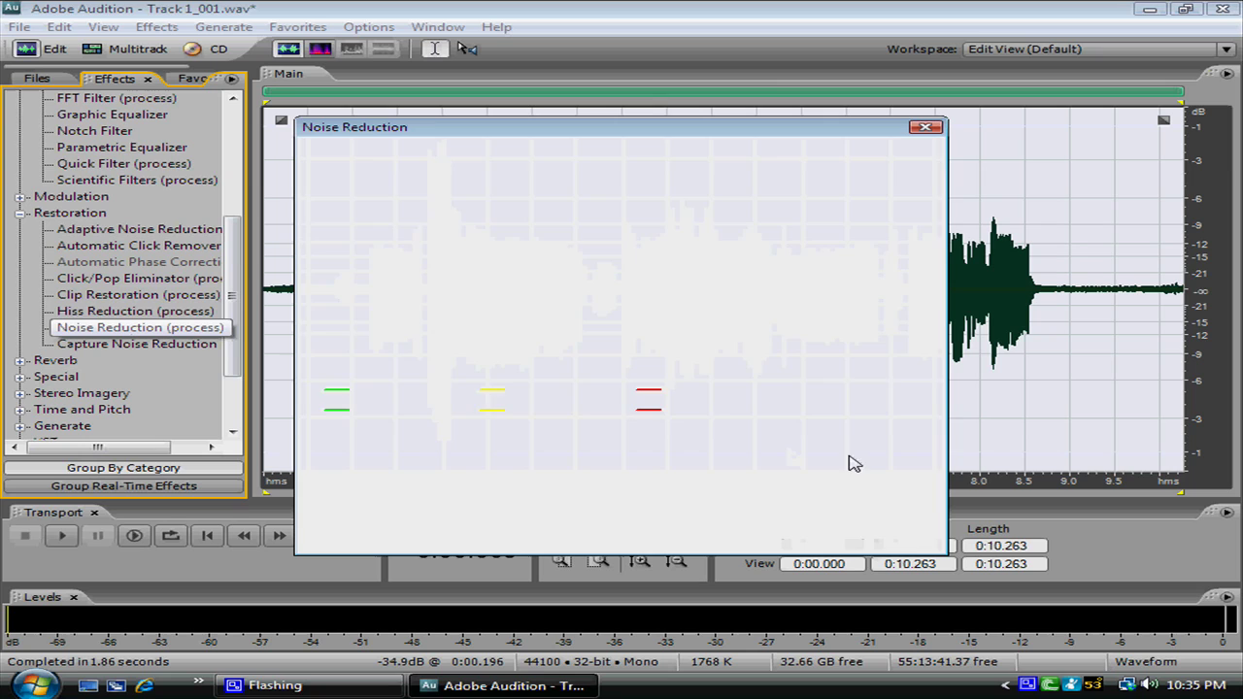
left_click(901, 463)
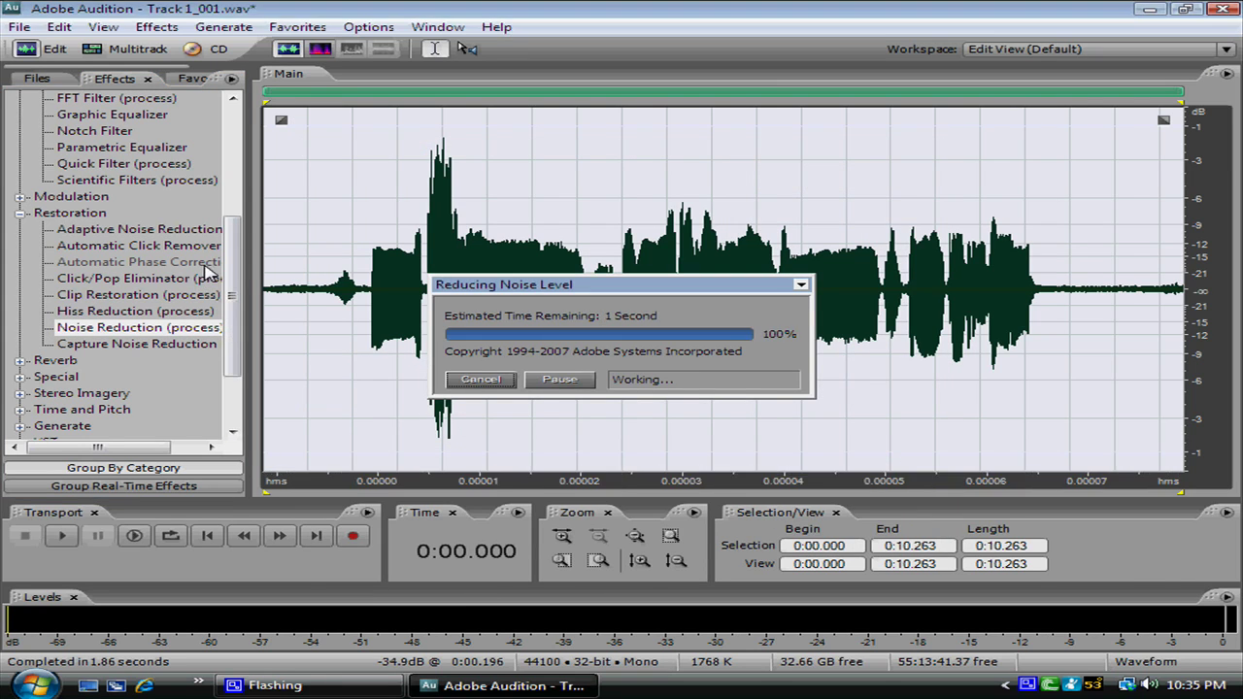
left_click(324, 297)
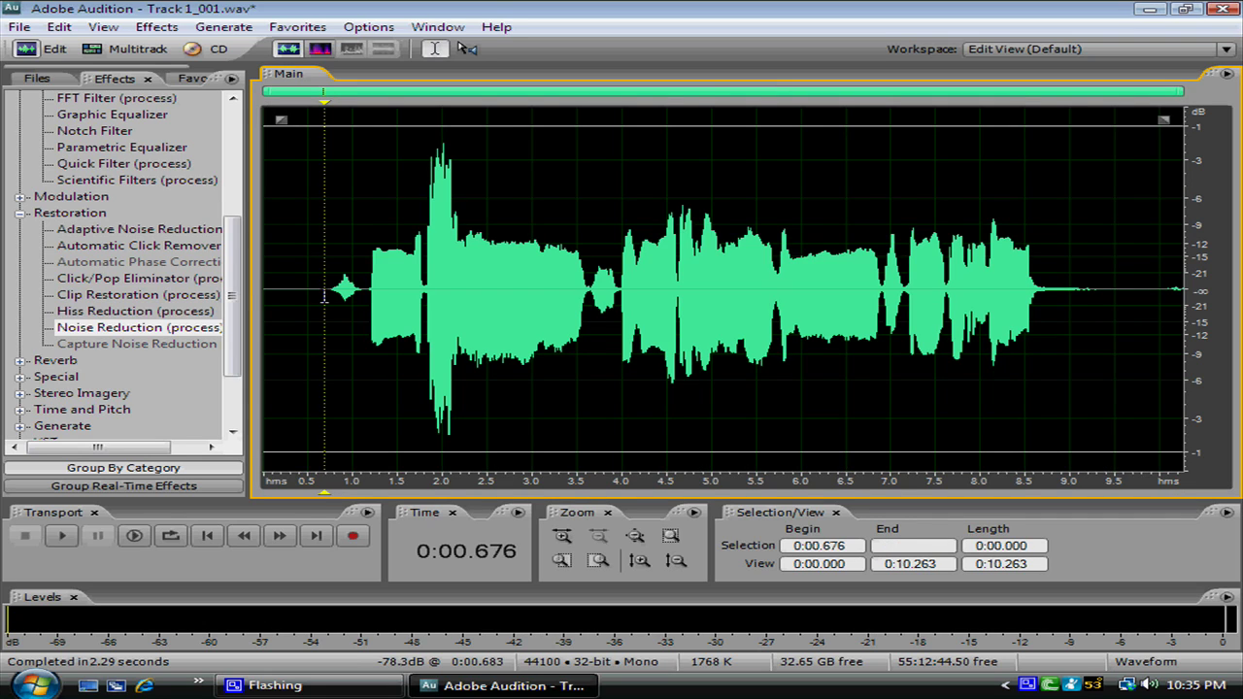
key("space")
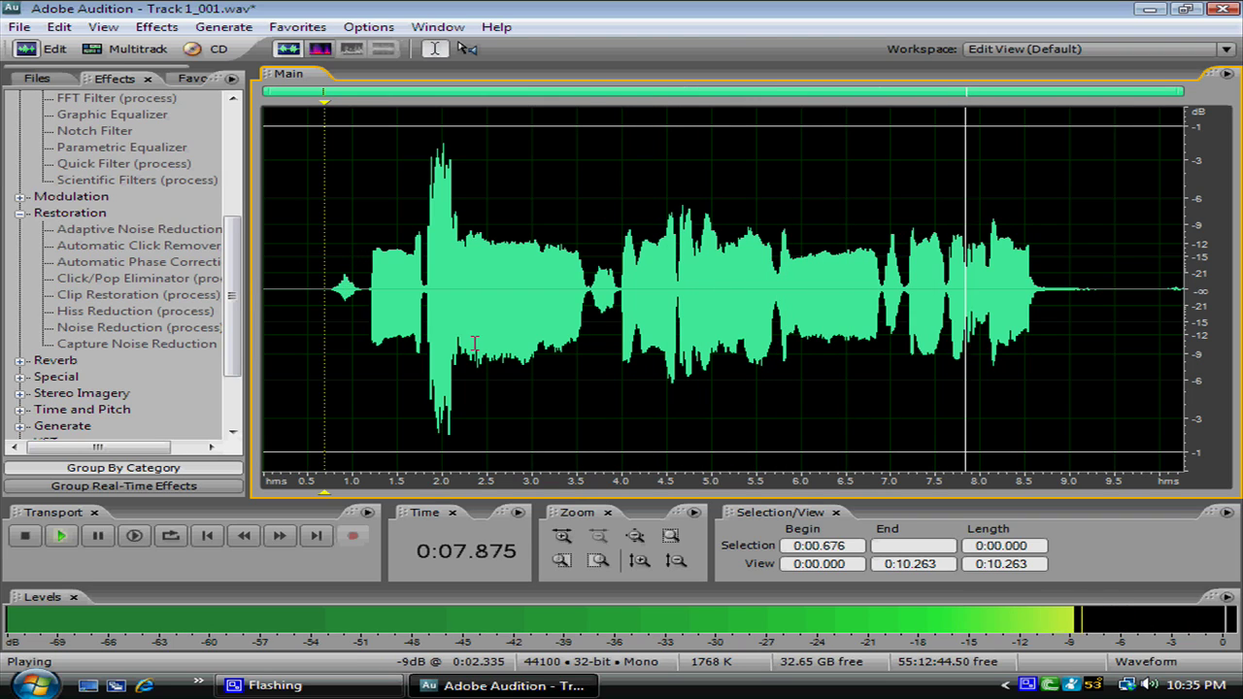
key("ctrl+a")
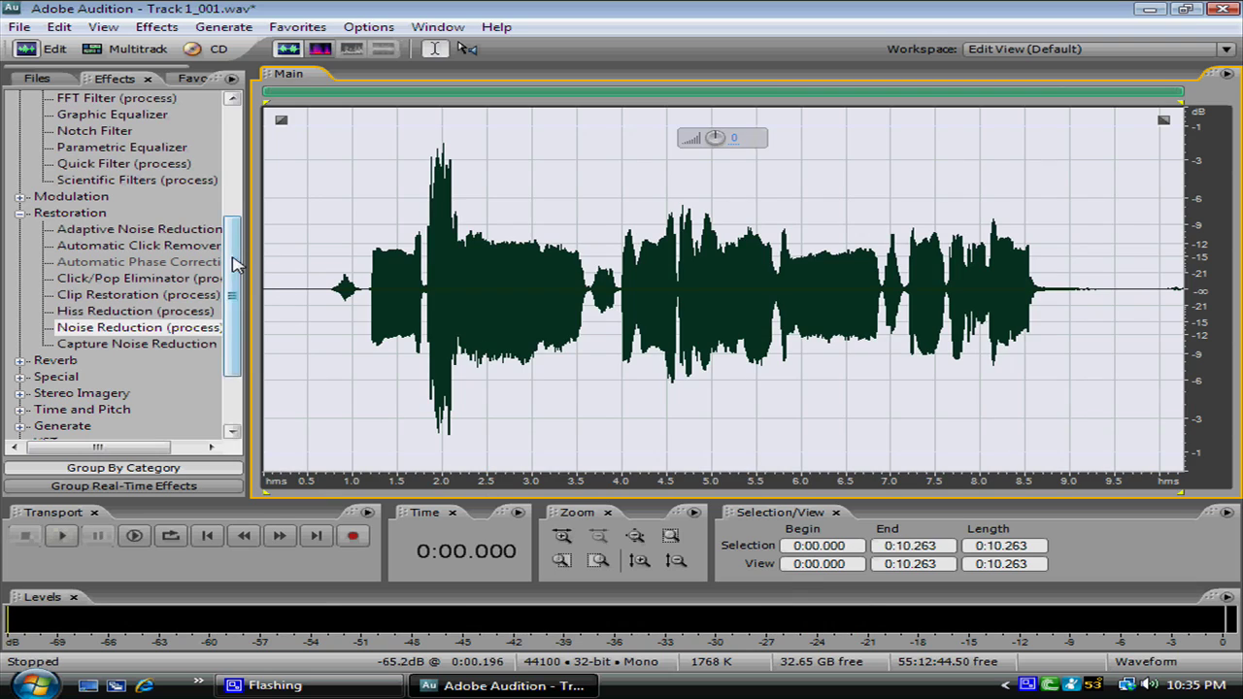
scroll(226, 173, "up", 4)
double_click(44, 248)
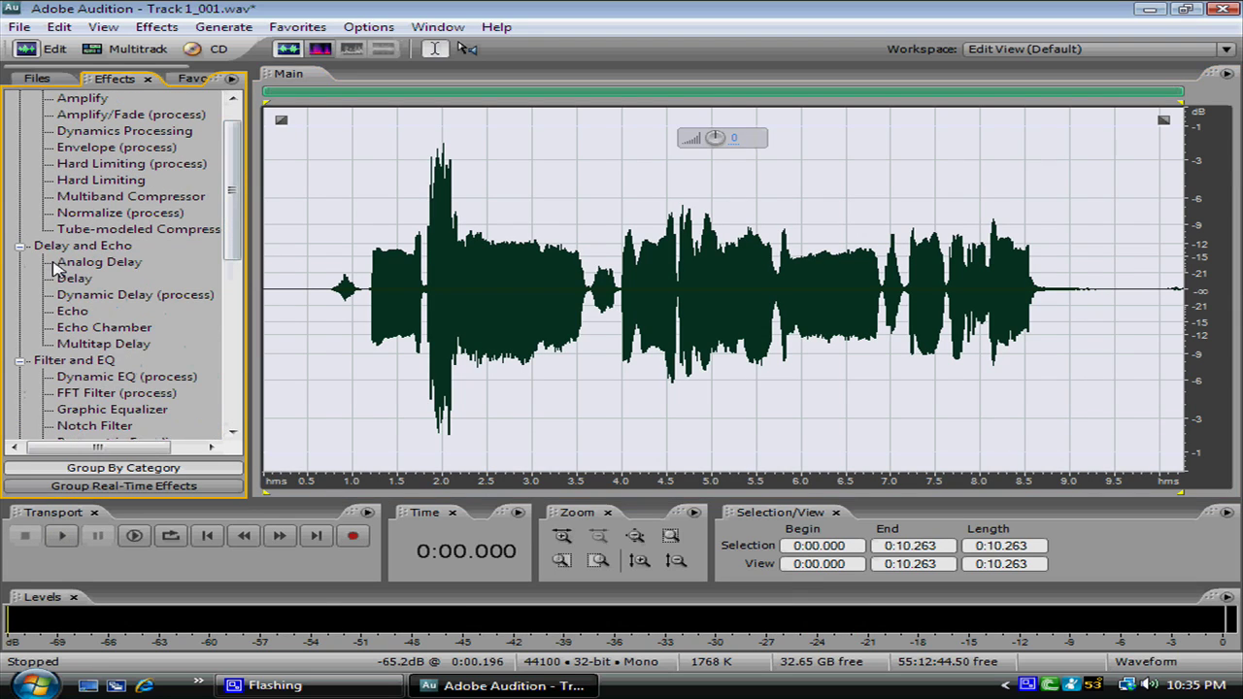
double_click(73, 311)
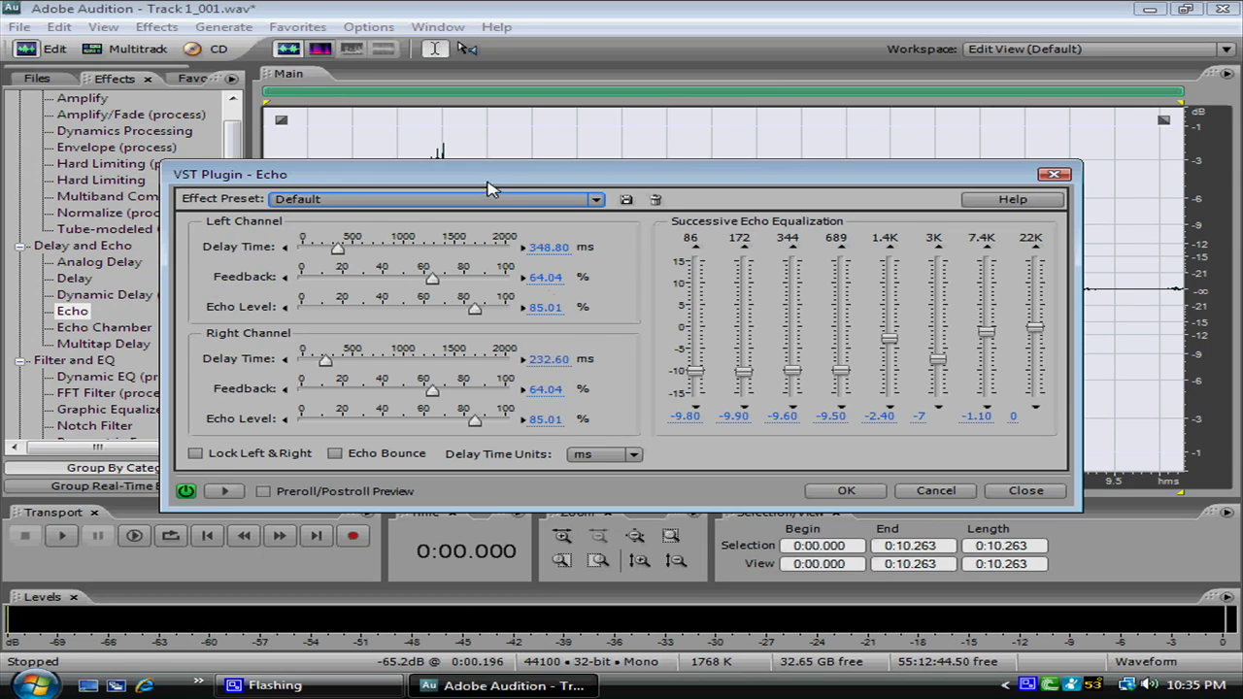
left_click(488, 199)
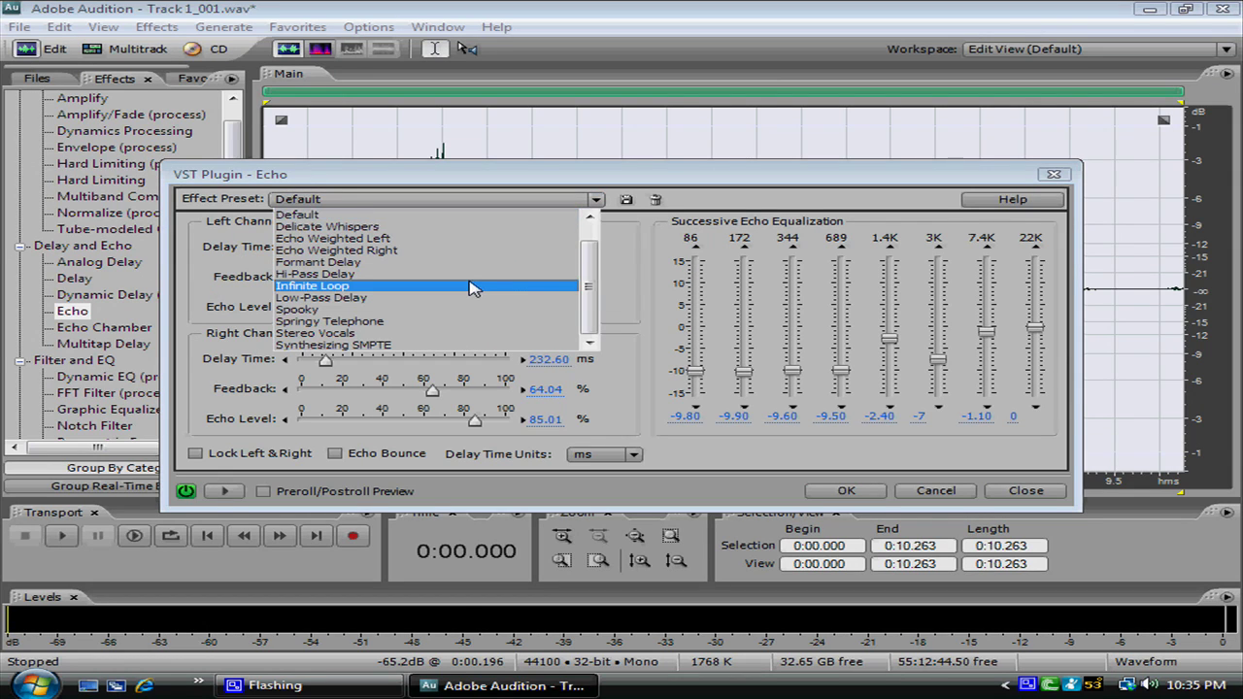
scroll(485, 297, "up", 1)
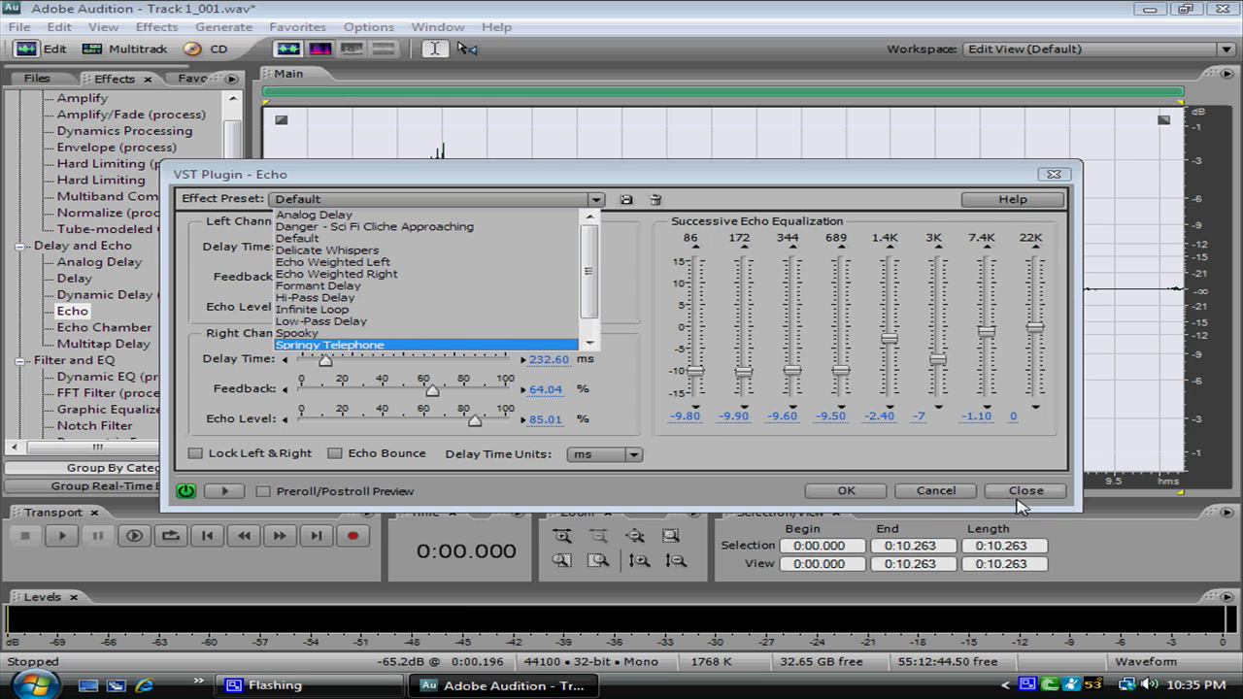
left_click(939, 492)
left_click(20, 246)
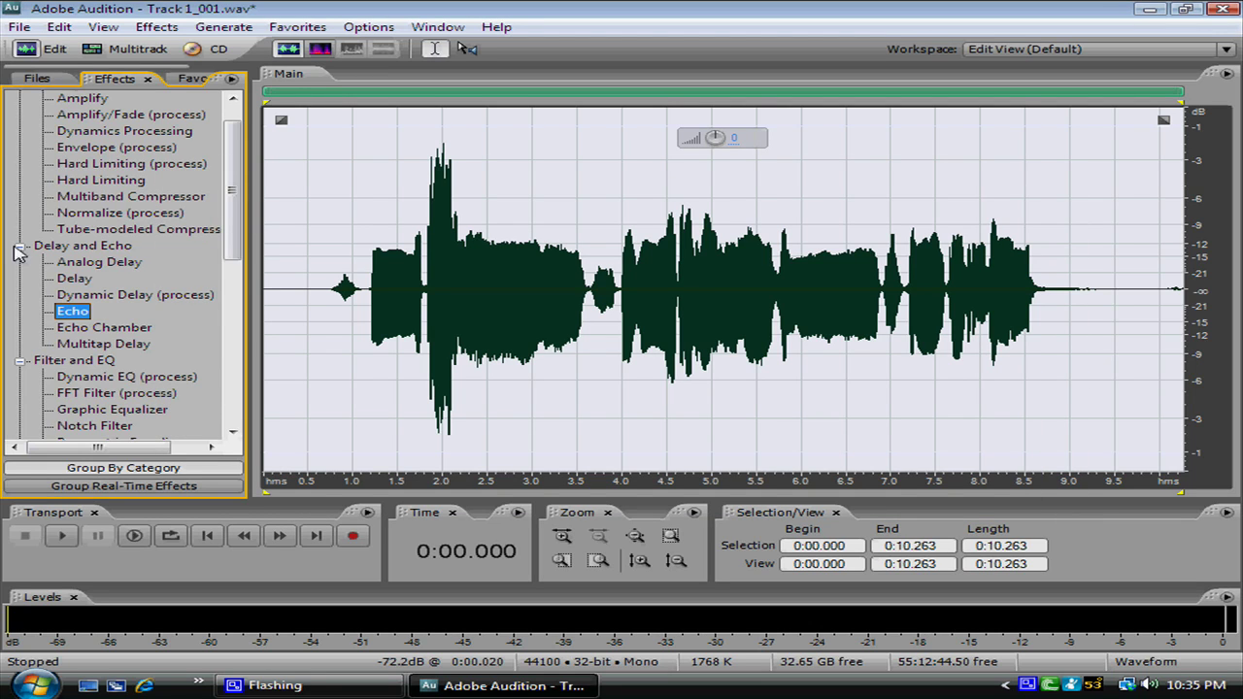
Launch Harmony EFX from the VST effects list to bring up its Antares trial notice
scroll(115, 314, "down", 1)
scroll(115, 314, "down", 5)
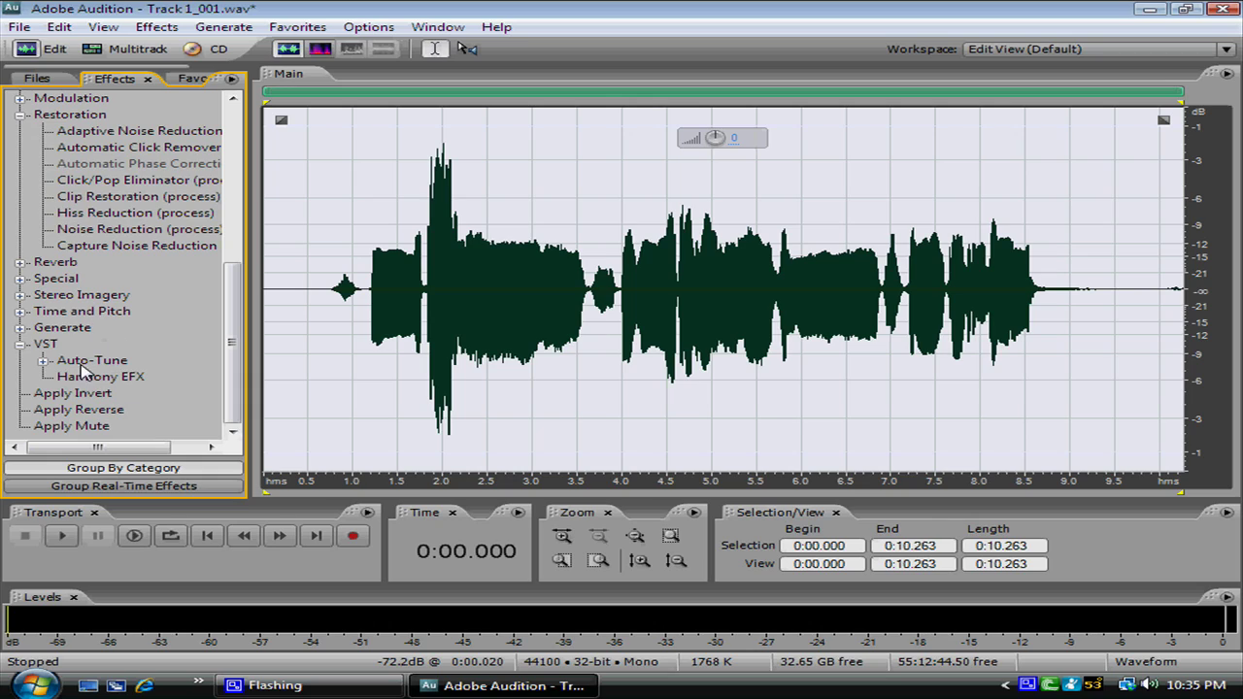
left_click(43, 362)
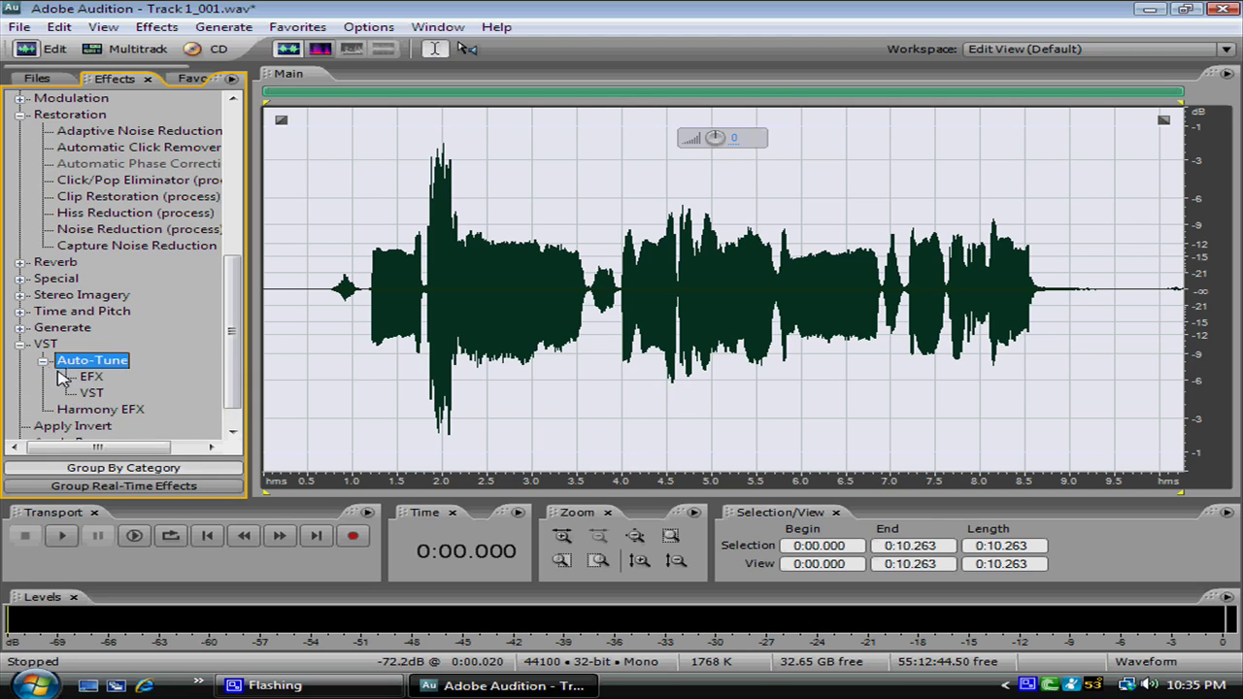
left_click(44, 361)
left_click(77, 380)
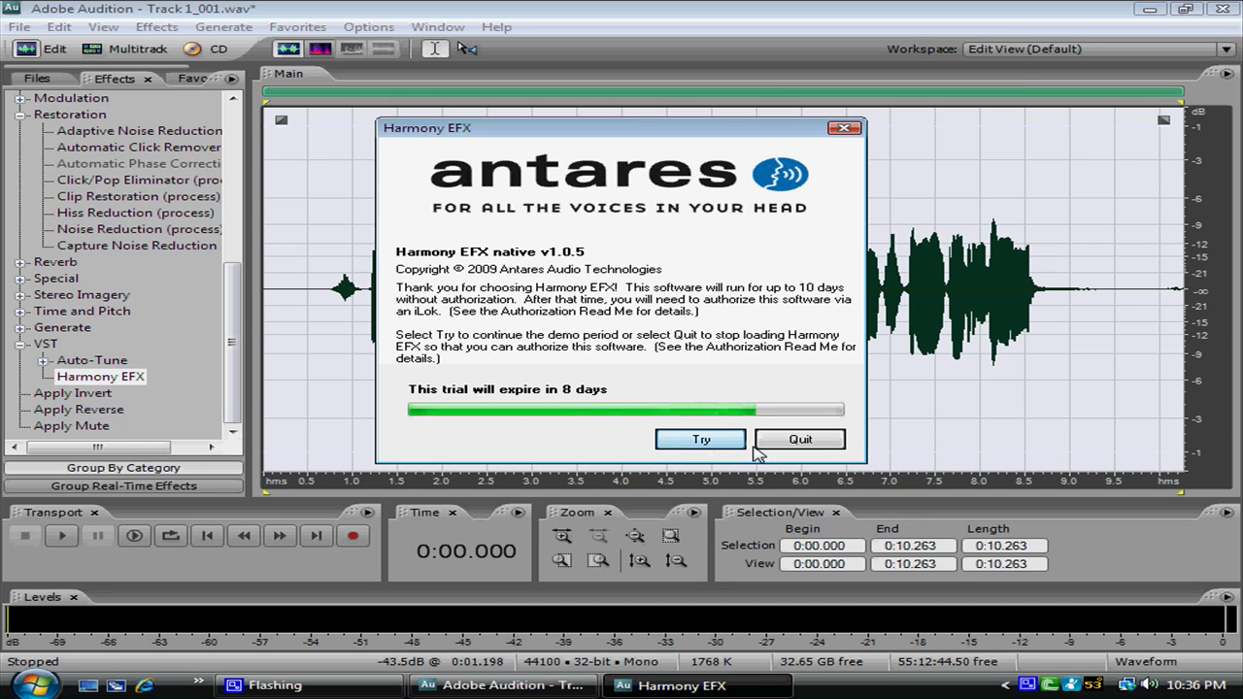
Continue the Harmony EFX trial and set the harmony key to C, Minor scale
left_click(708, 445)
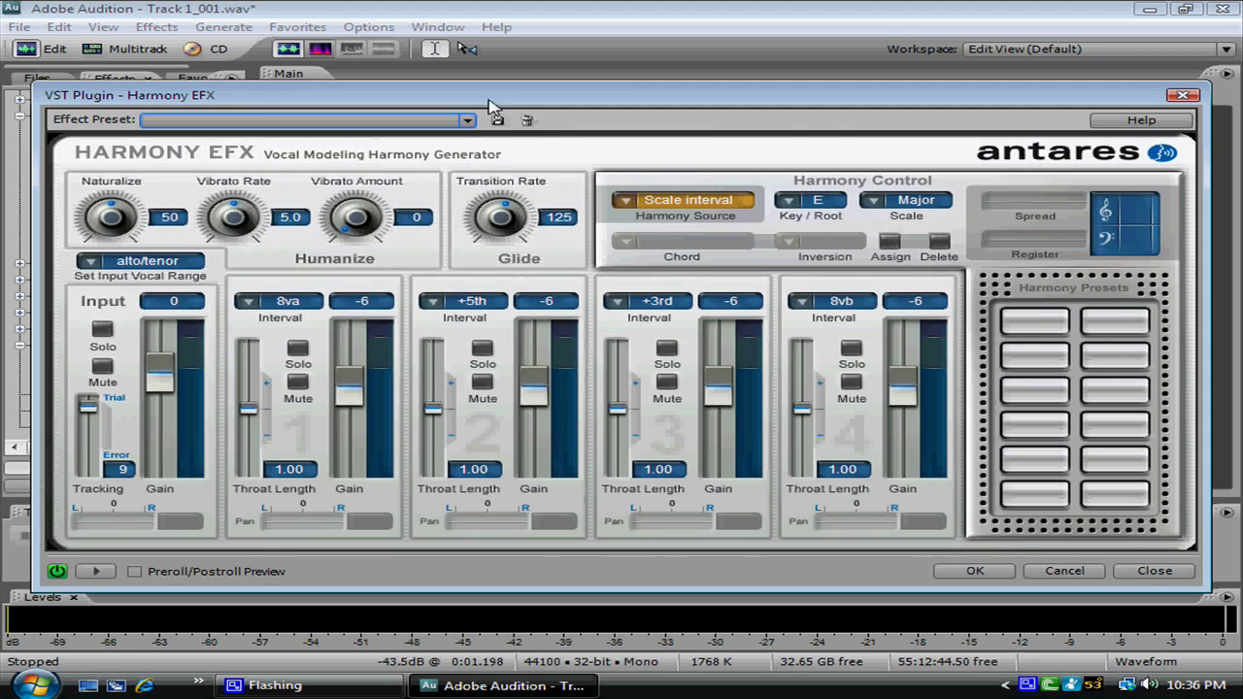
mouse_move(490, 105)
left_mouse_down()
mouse_move(466, 473)
mouse_move(479, 198)
left_mouse_up()
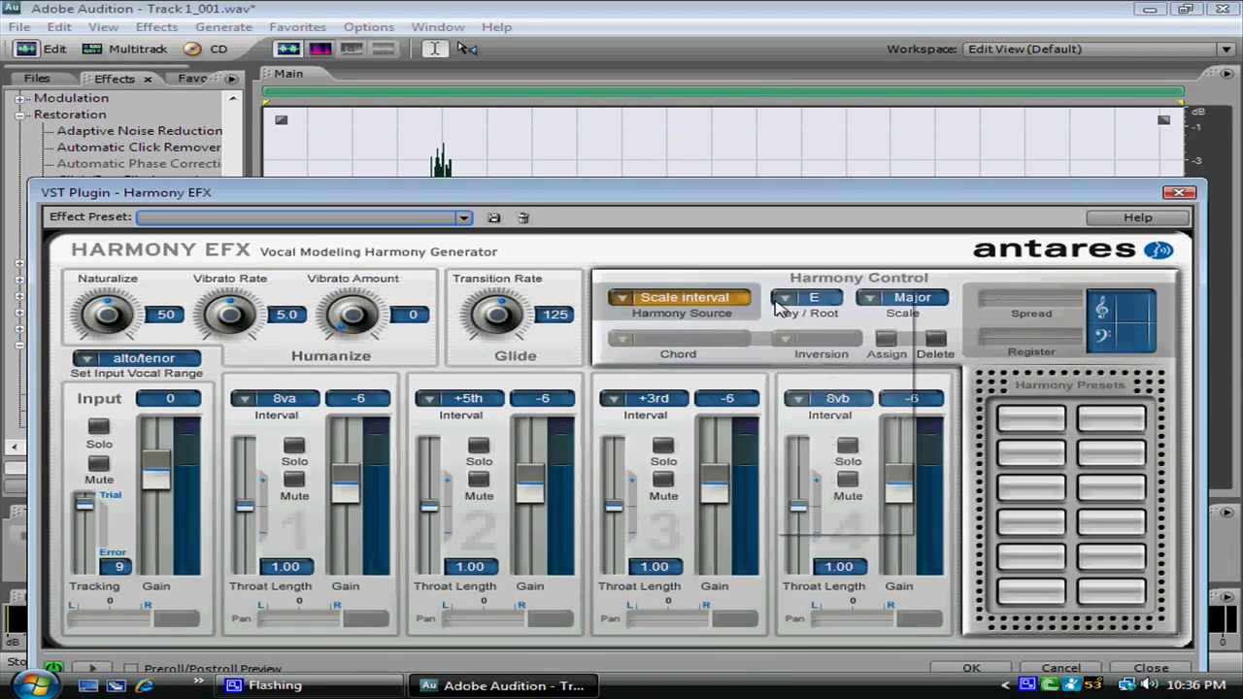
left_click(777, 301)
left_click(783, 303)
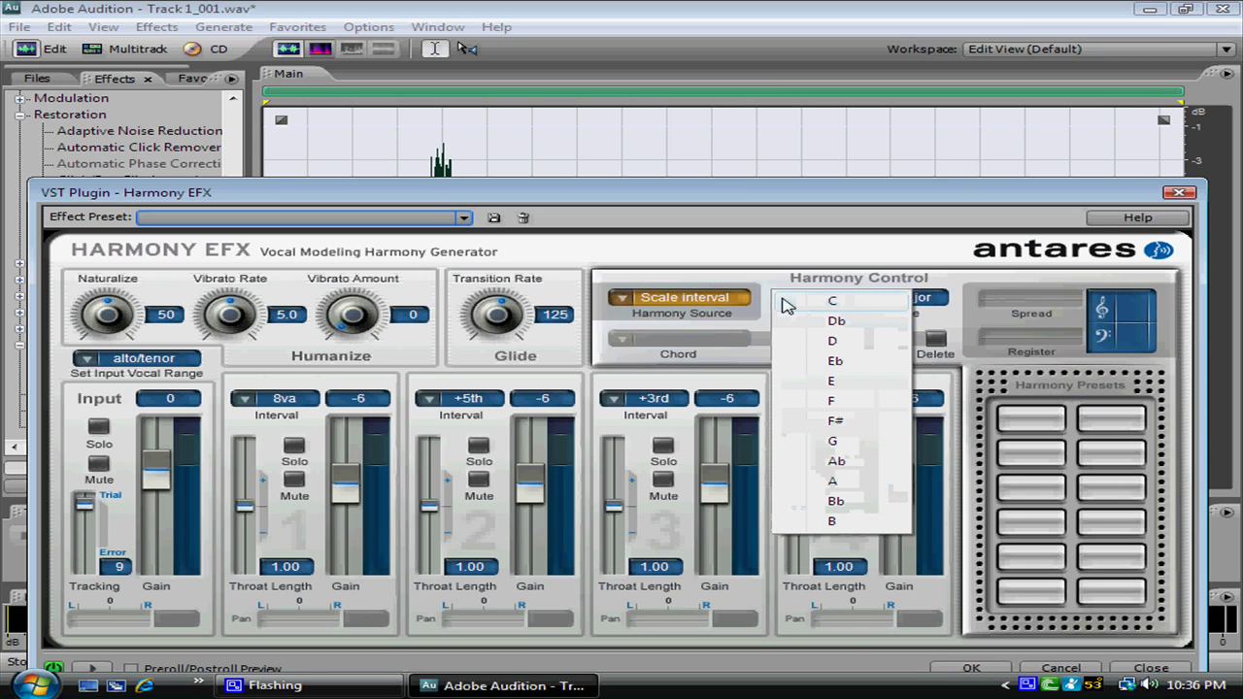
left_click(806, 341)
left_click(889, 309)
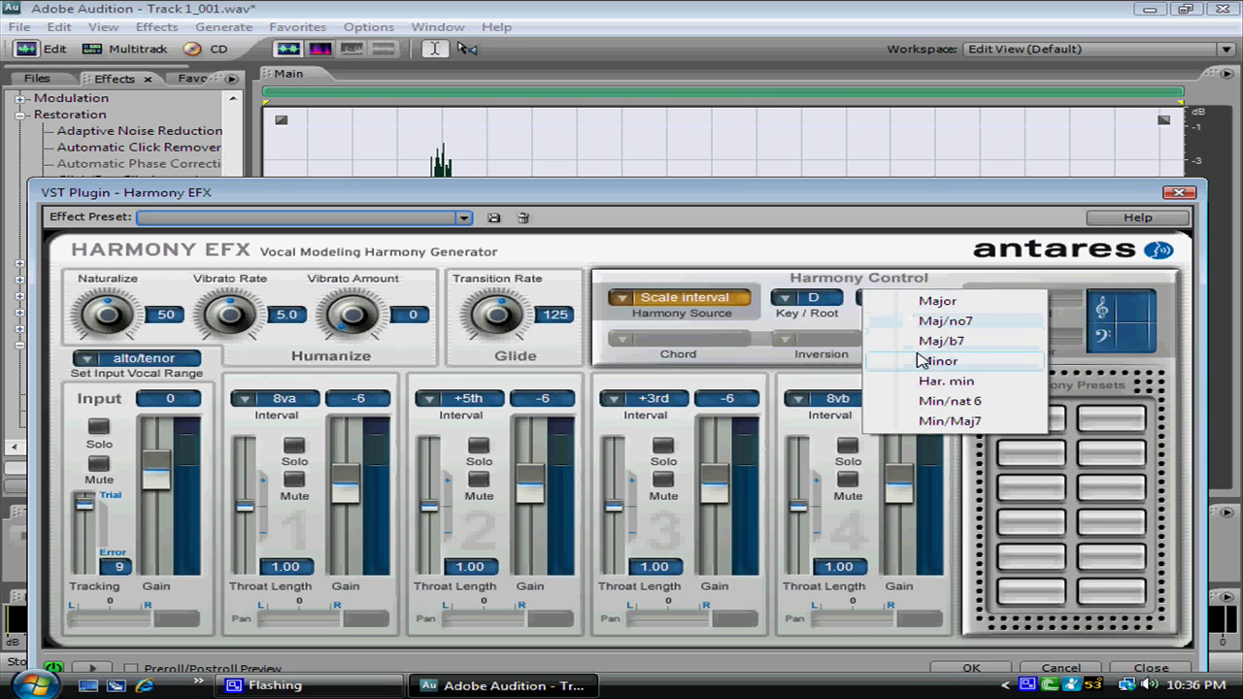
left_click(923, 358)
left_click(806, 301)
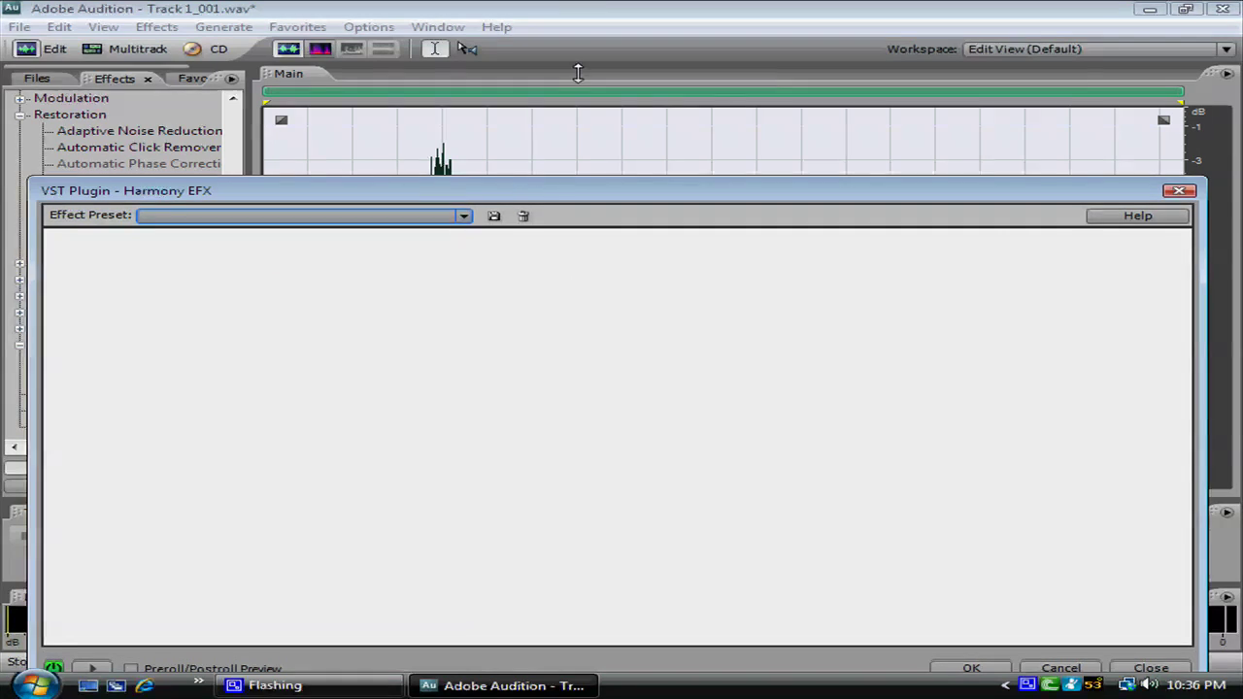
mouse_move(536, 185)
left_mouse_down()
mouse_move(580, 101)
mouse_move(592, 163)
mouse_move(581, 112)
left_mouse_up()
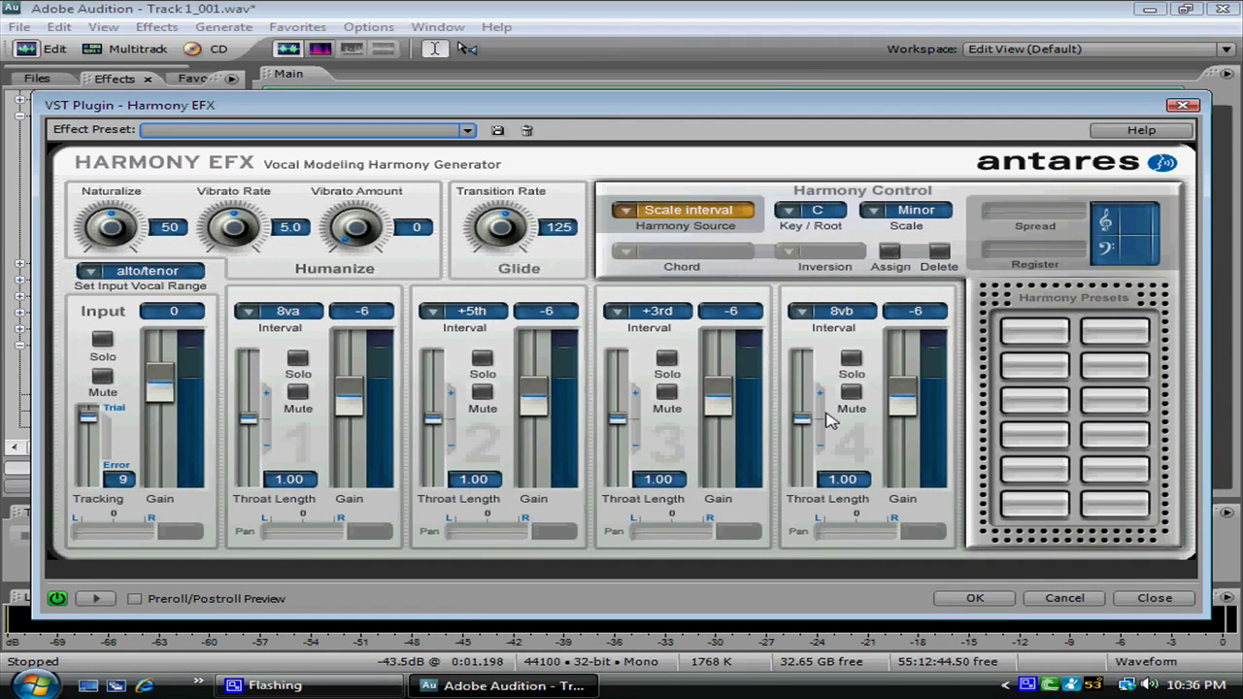
Keep the alto/tenor input range and Scale interval source, and adjust voice 2 gain
left_click(139, 274)
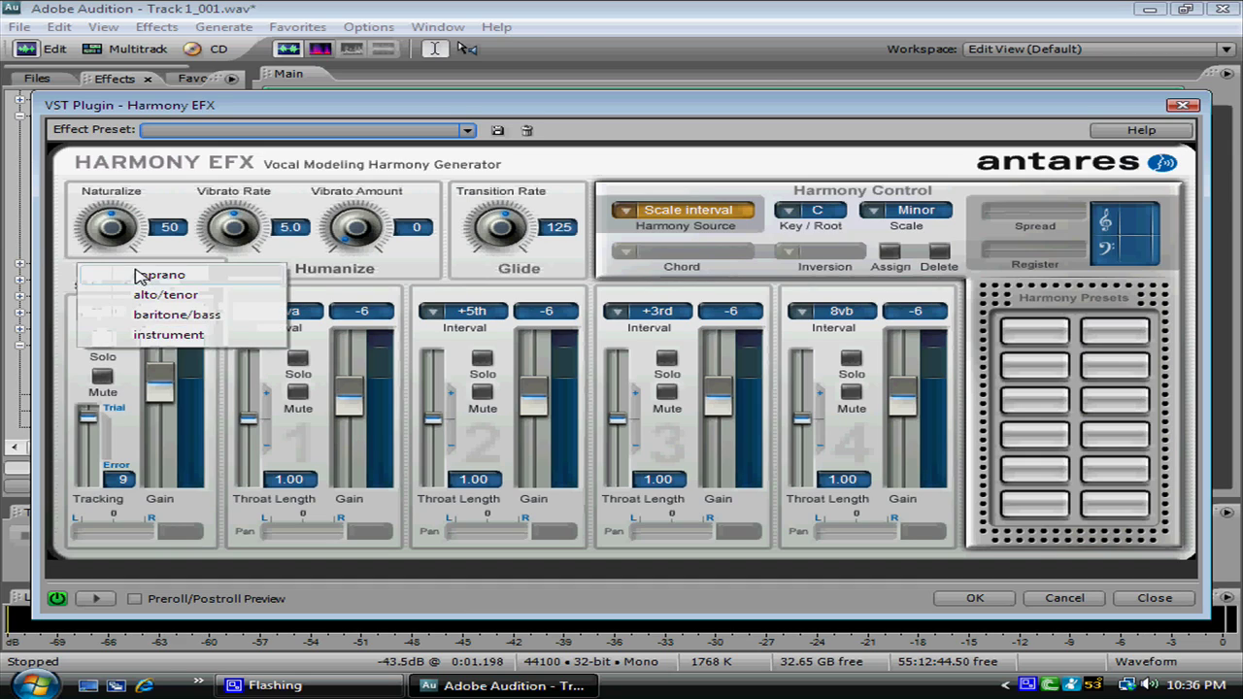
left_click(141, 274)
left_click(153, 295)
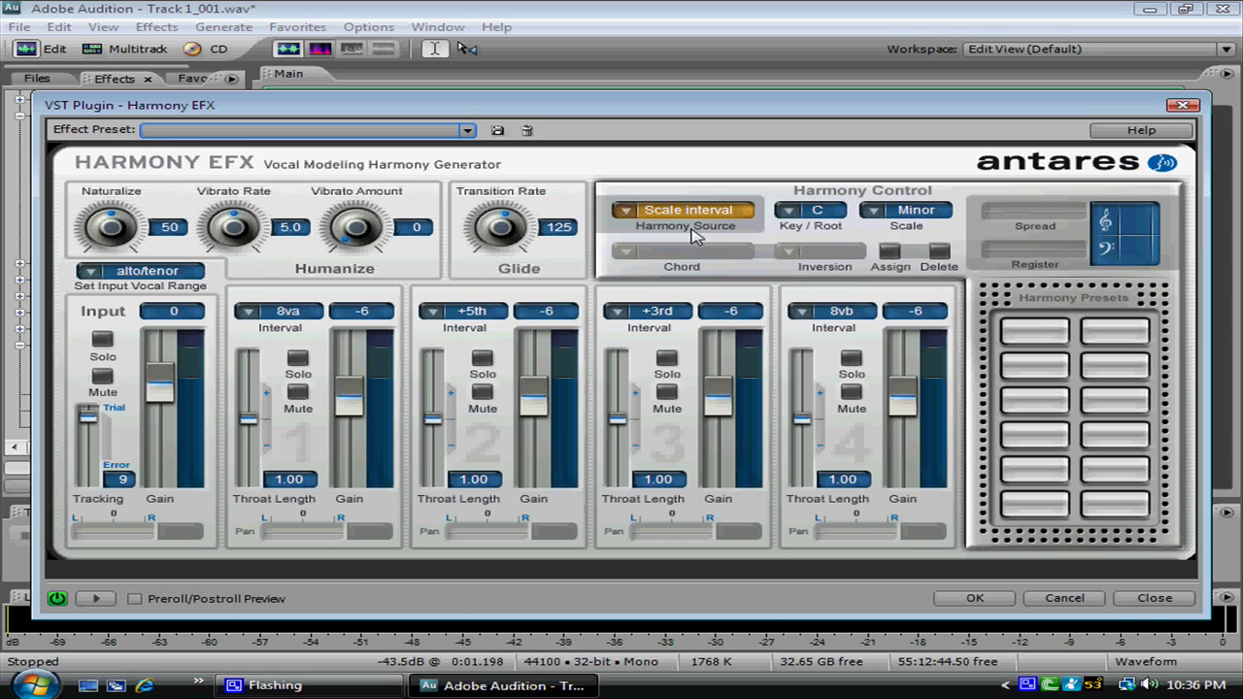
left_click(748, 210)
left_click(657, 188)
mouse_move(537, 400)
left_mouse_down()
mouse_move(531, 350)
mouse_move(538, 406)
left_mouse_up()
Apply Harmony EFX, play the harmonized vocal from near the start, then select all
left_click(975, 600)
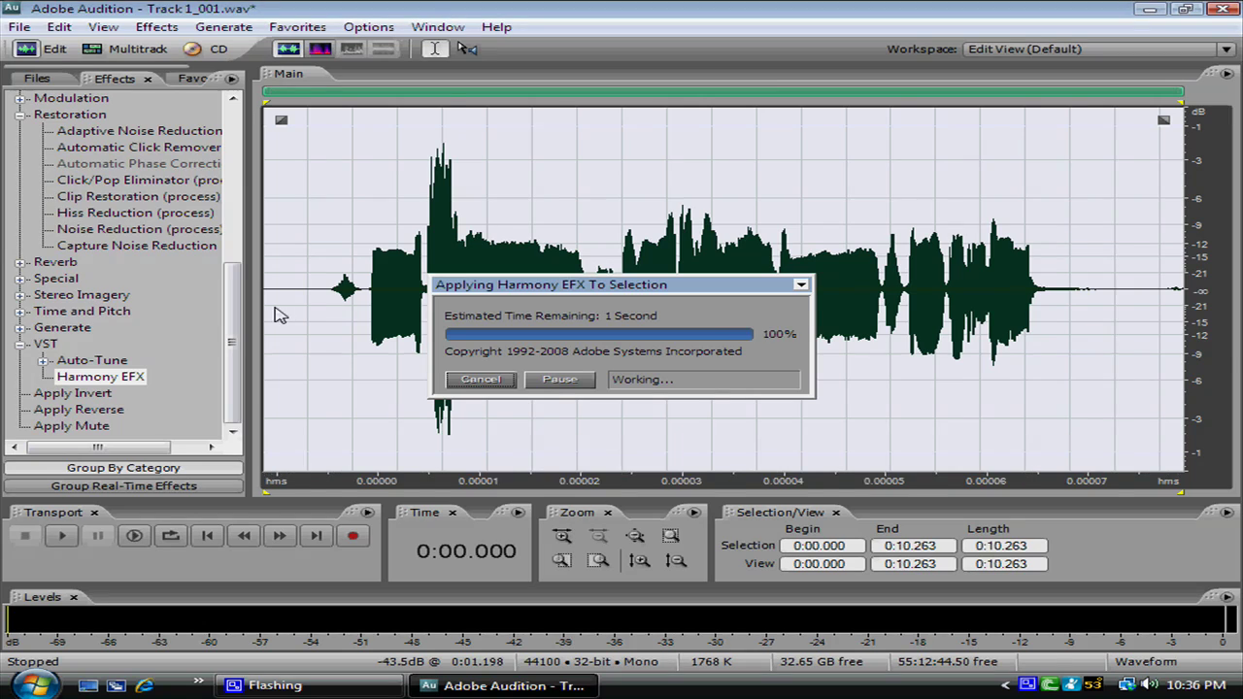
left_click(275, 306)
key("space")
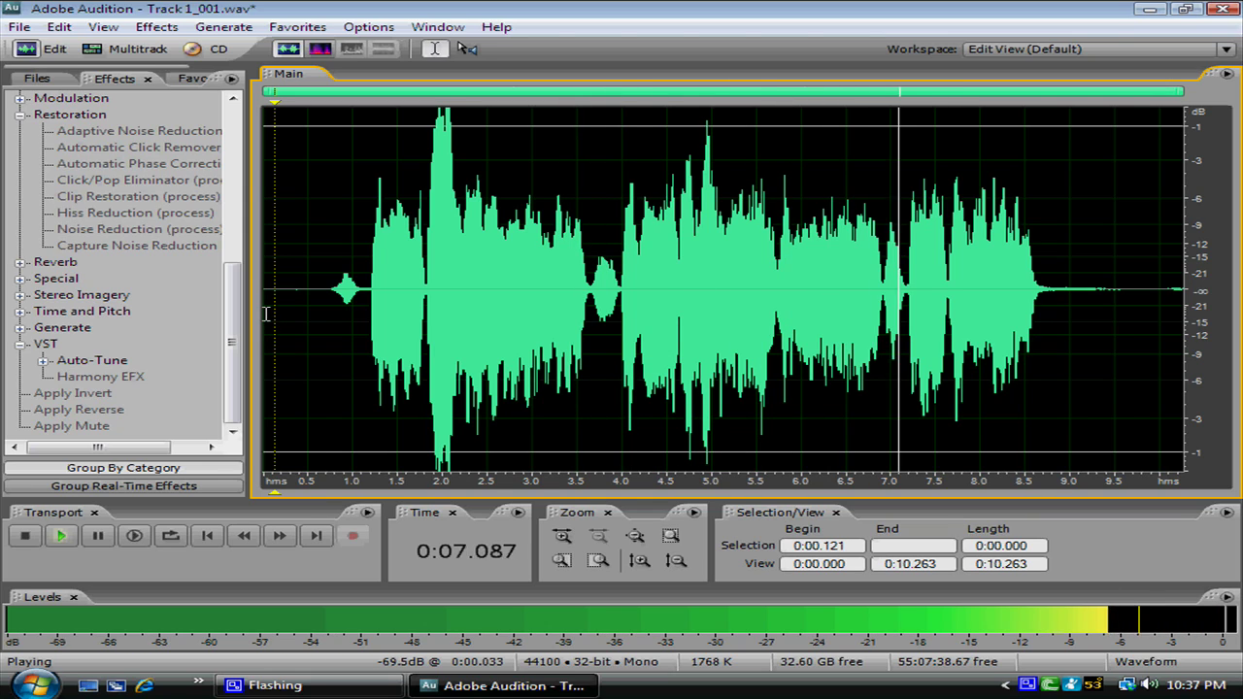
key("space")
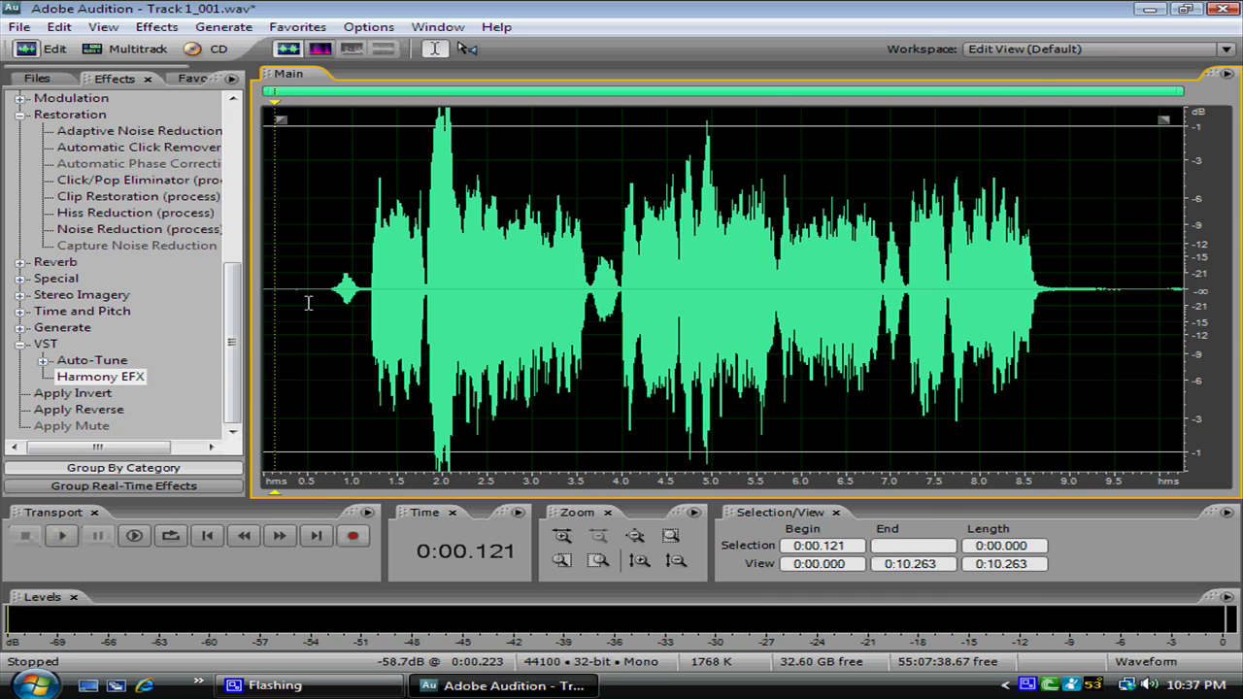
key("ctrl+a")
Apply Auto-Tune VST pitch correction to the vocal in C minor
left_click(44, 360)
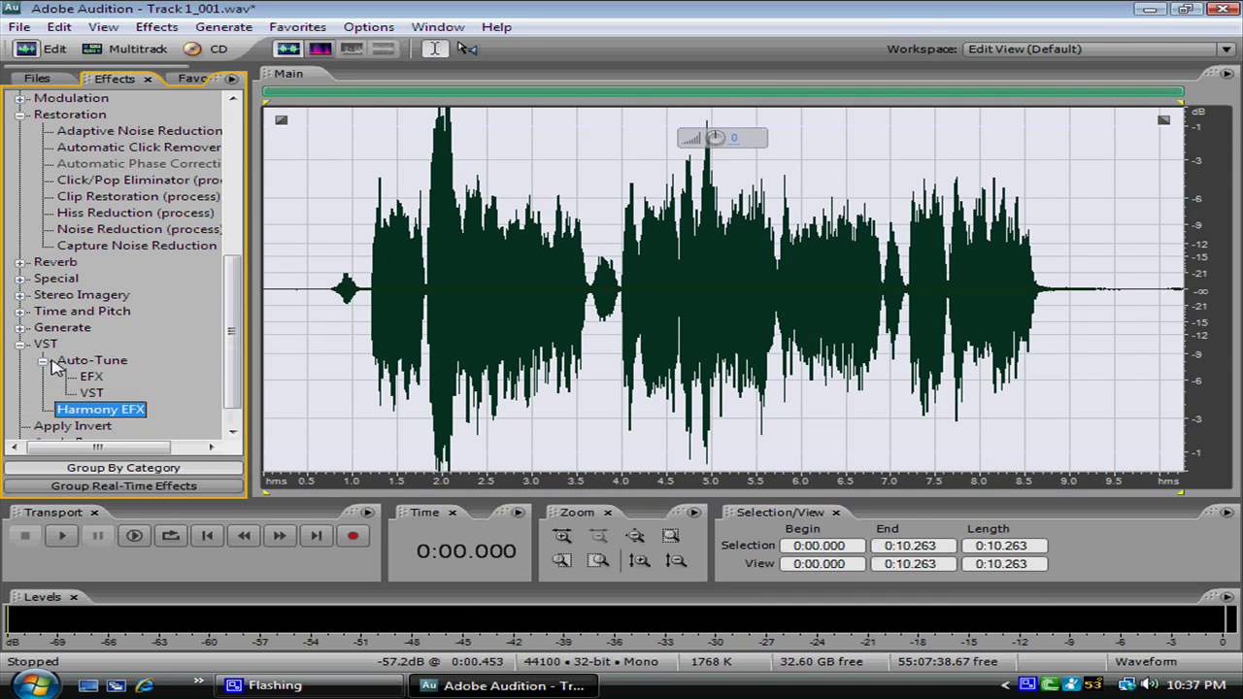
double_click(89, 392)
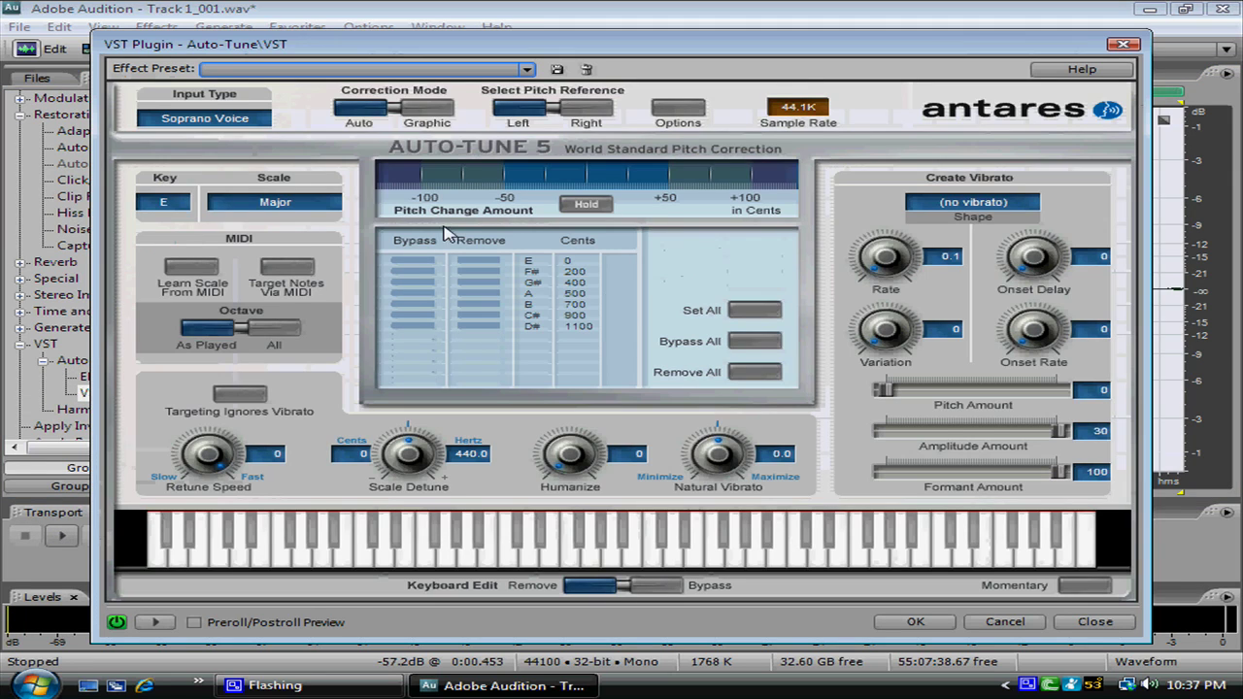
left_click(141, 204)
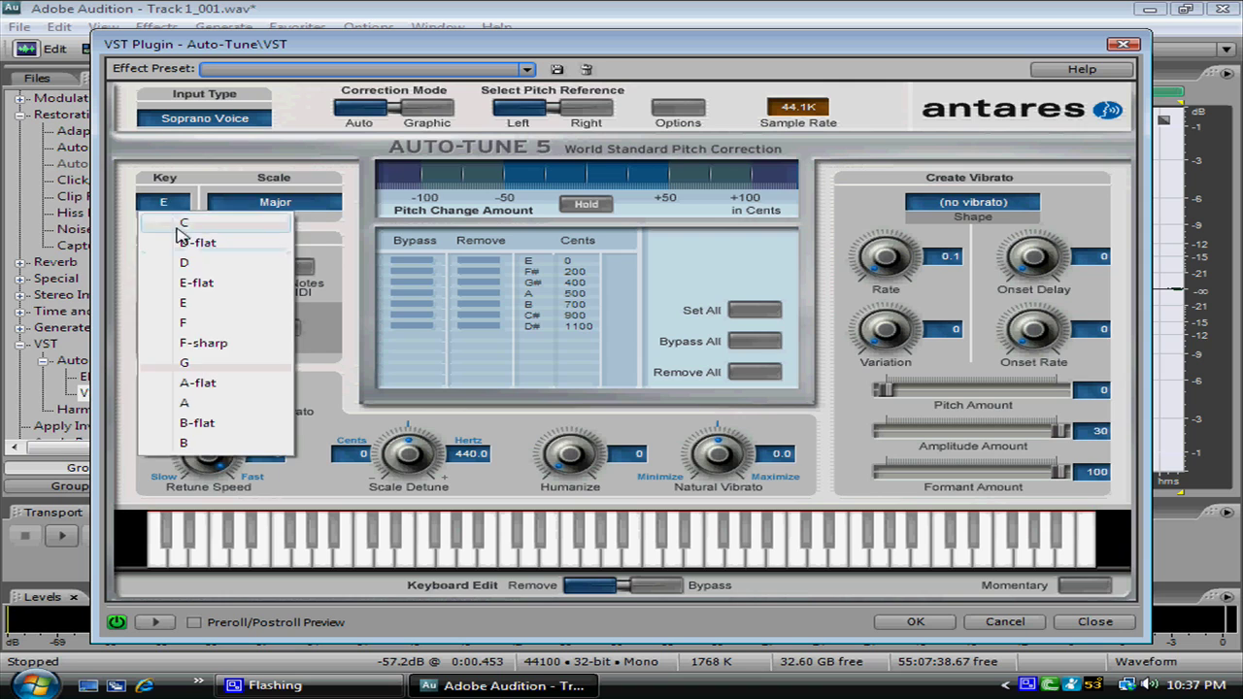
left_click(180, 230)
left_click(311, 206)
left_click(414, 119)
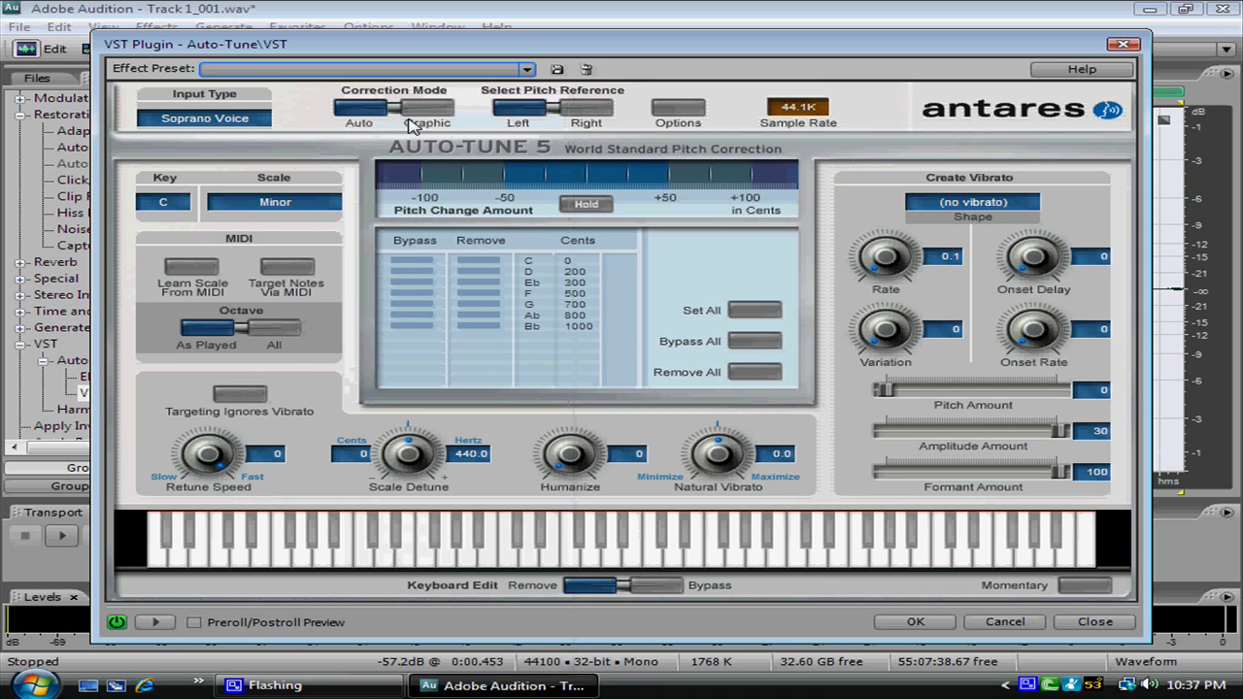
key("Return")
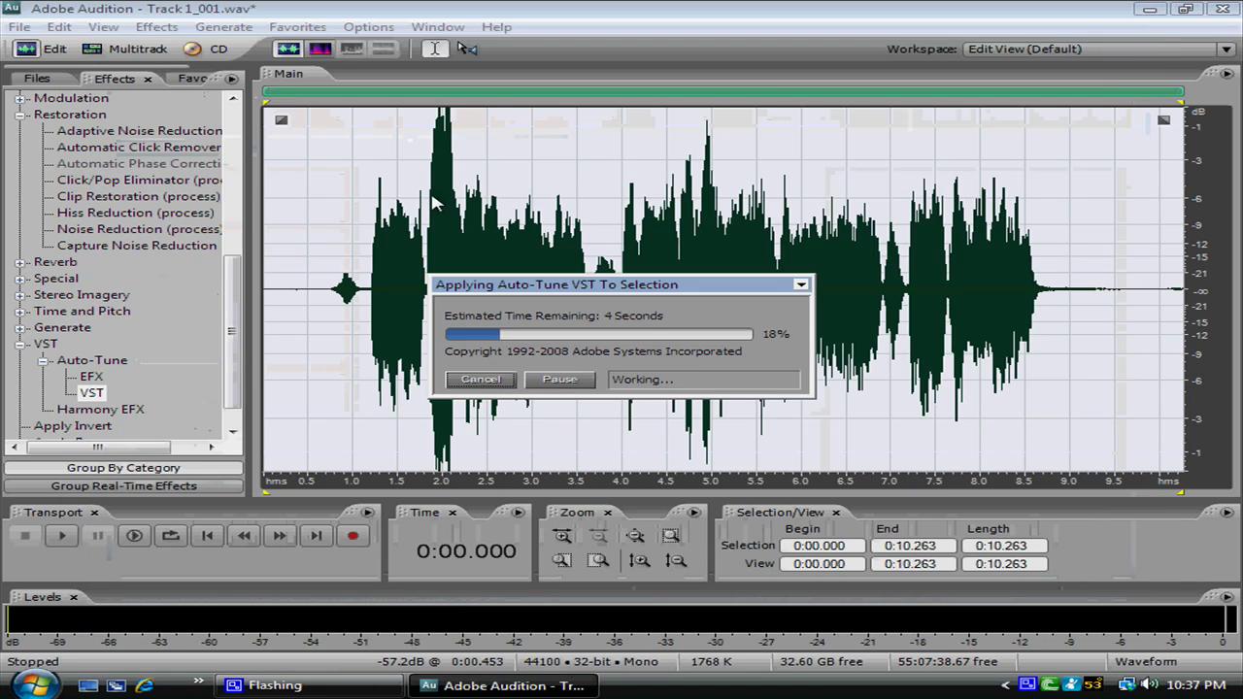
Play the corrected vocal from near the start, stop, and select the whole waveform
left_click(281, 282)
key("space")
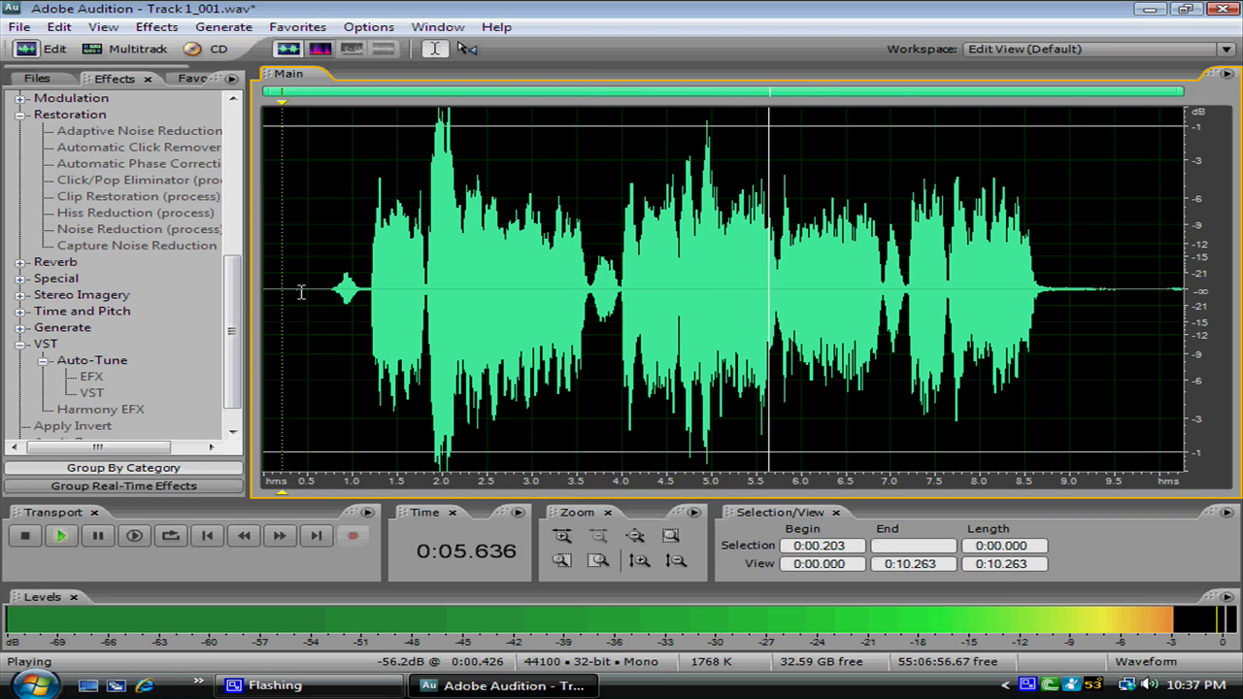
key("space")
key("ctrl+a")
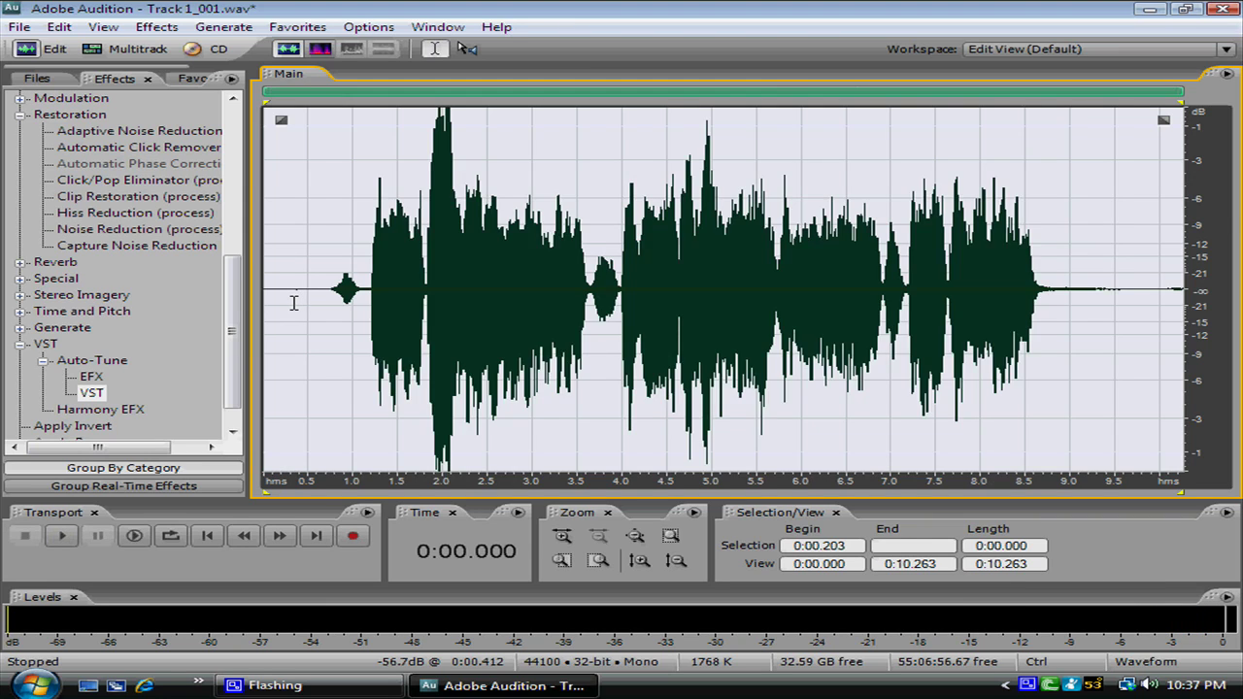
left_click(293, 303)
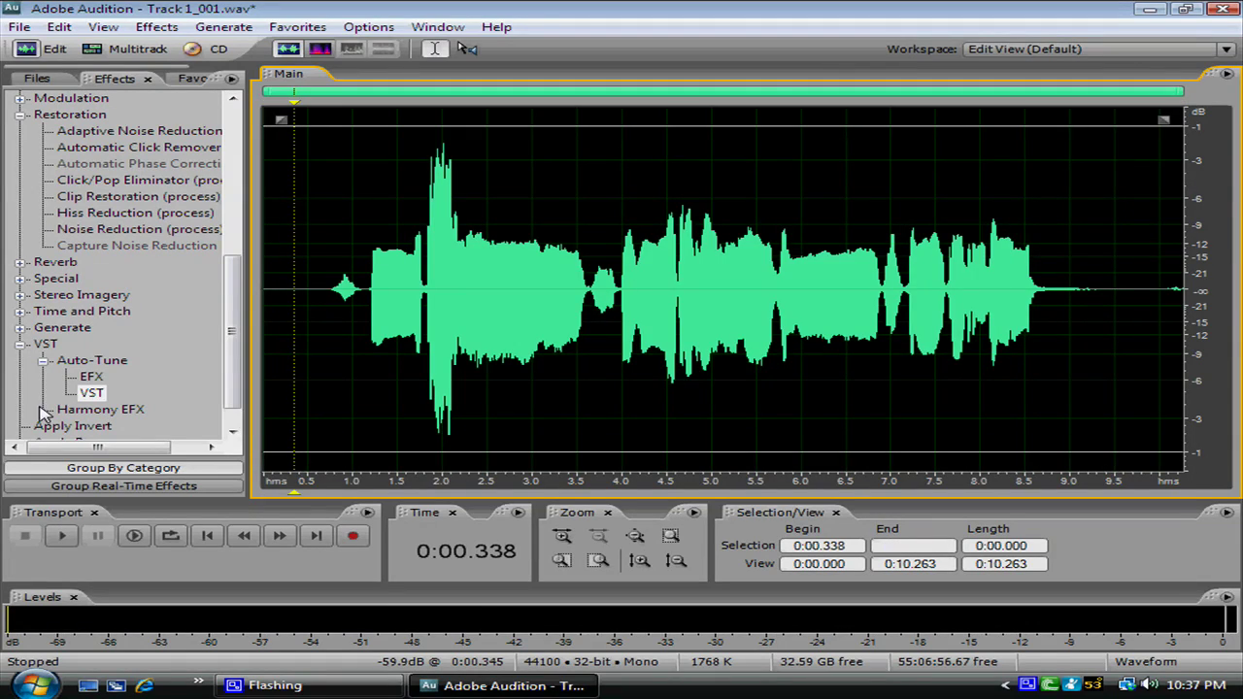
key("ctrl+a")
Apply Auto-Tune EFX to the vocal with key C and minor scale
left_click(93, 377)
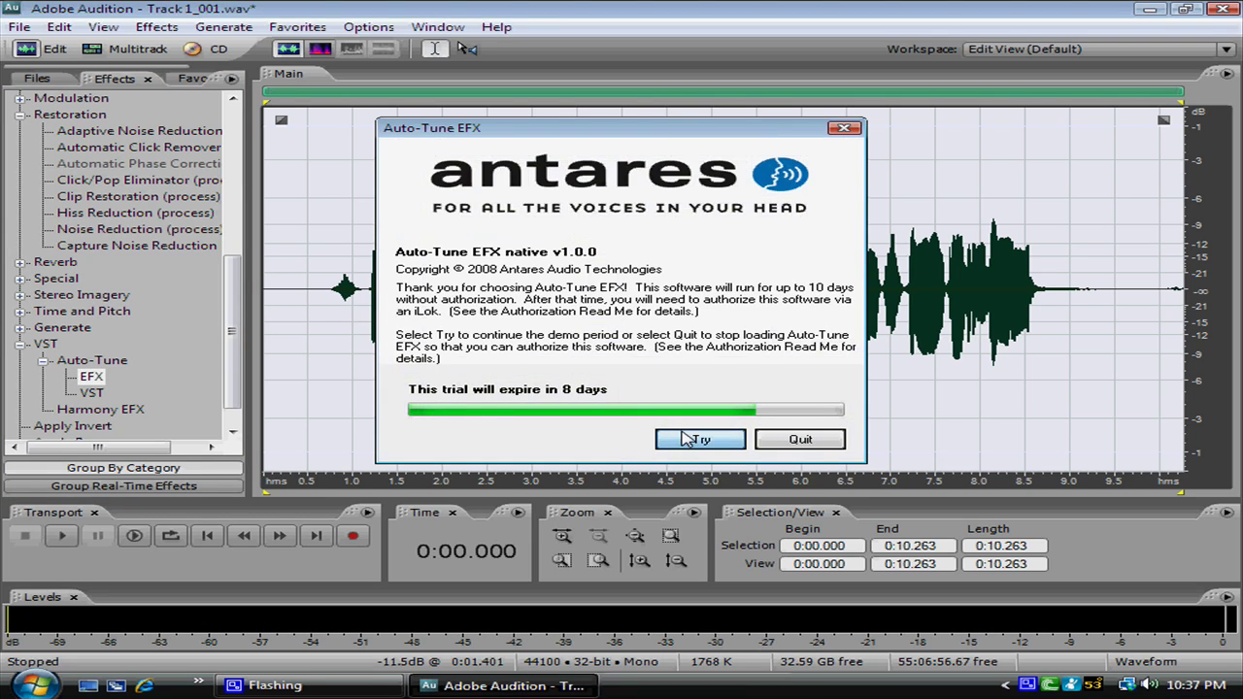
left_click(691, 438)
left_click(629, 220)
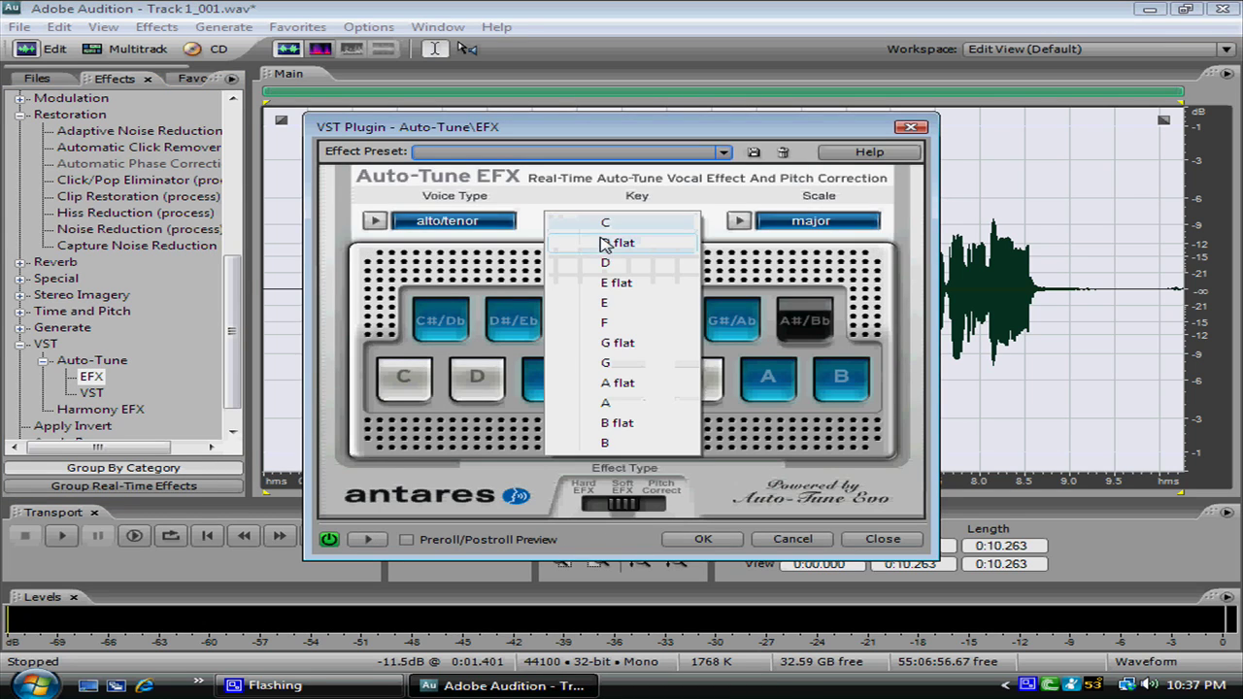
left_click(583, 224)
left_click(811, 221)
left_click(806, 243)
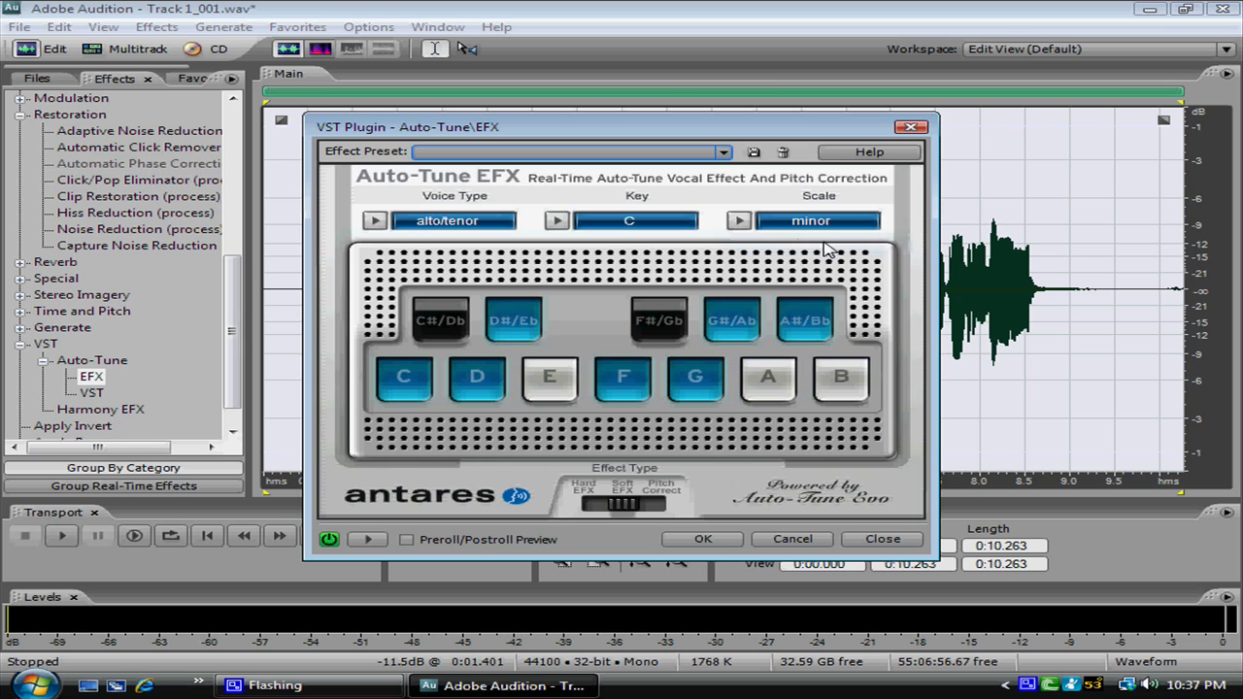
key("Return")
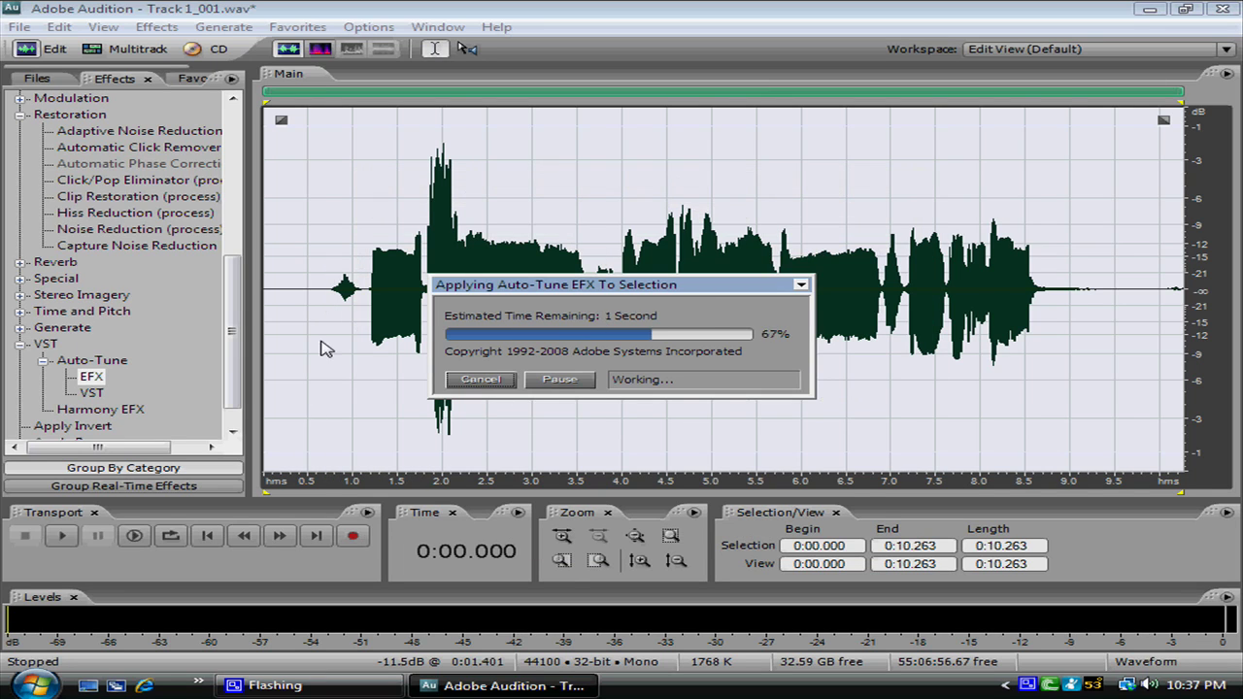
Select the whole vocal again and launch Harmony EFX
left_click(350, 300)
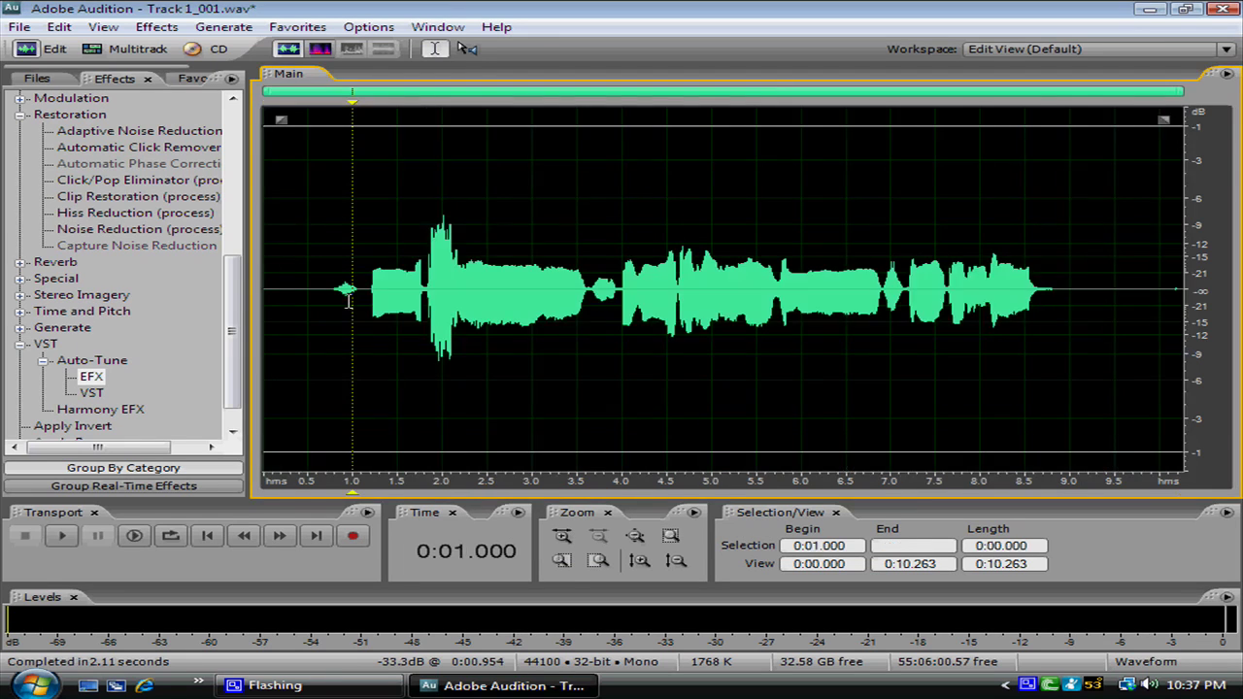
key("ctrl+a")
double_click(103, 410)
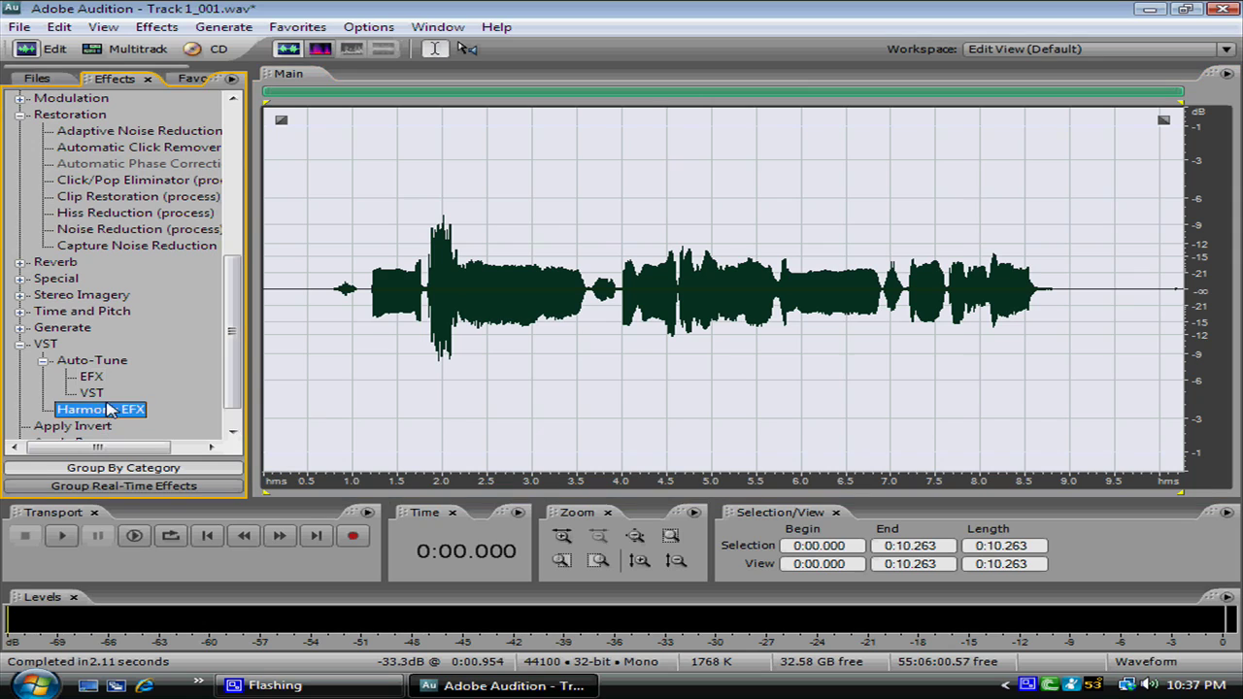
Apply Harmony EFX, play the result from about 0.9 seconds, then select all
key("Return")
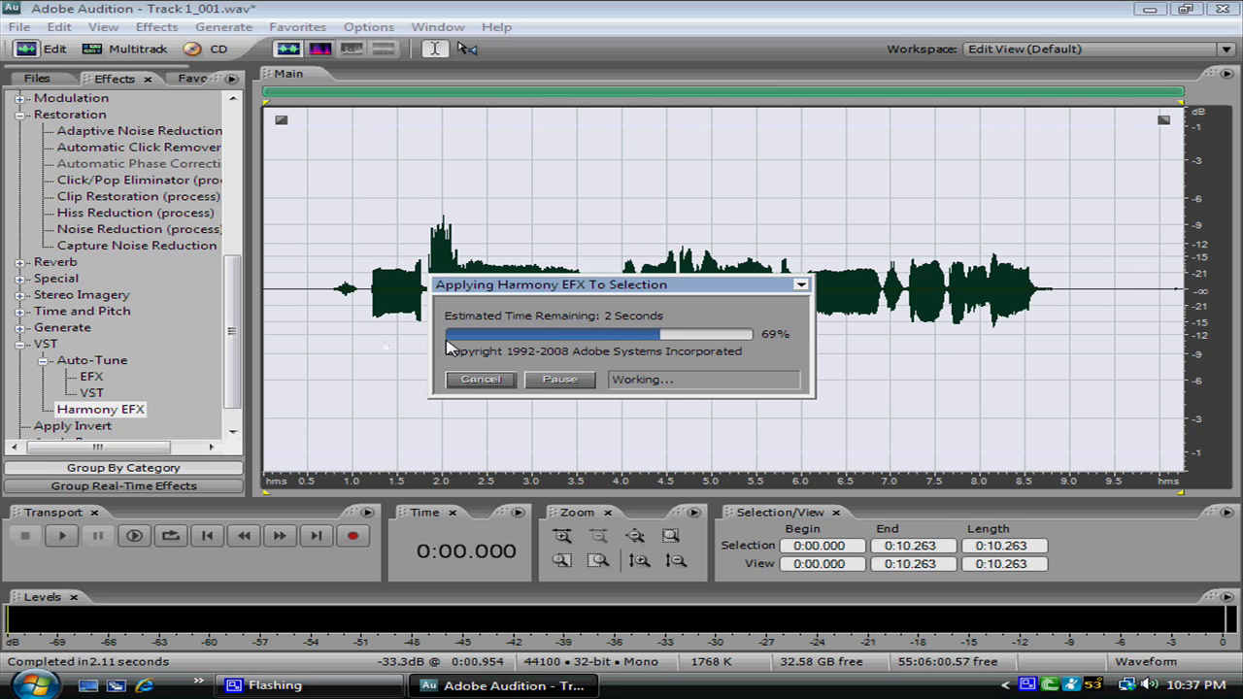
left_click(345, 309)
key("space")
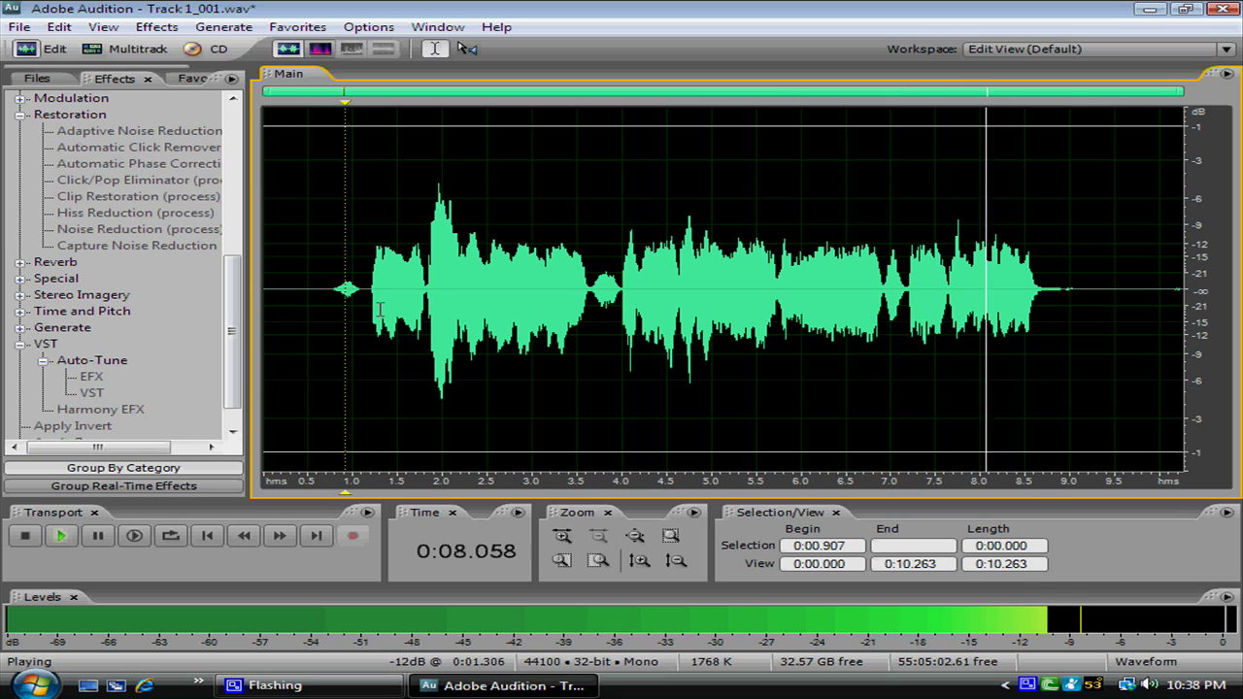
key("space")
key("ctrl+a")
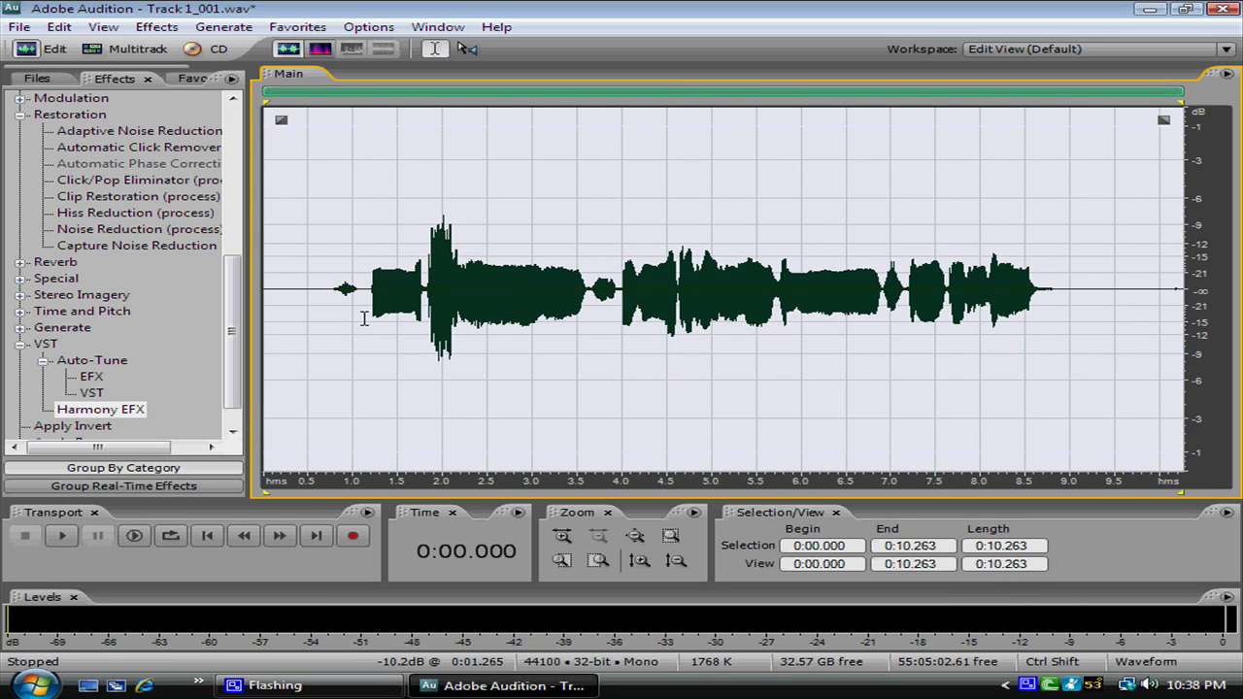
Play the vocal from near the start, then apply Harmony EFX once more
left_click(277, 304)
key("space")
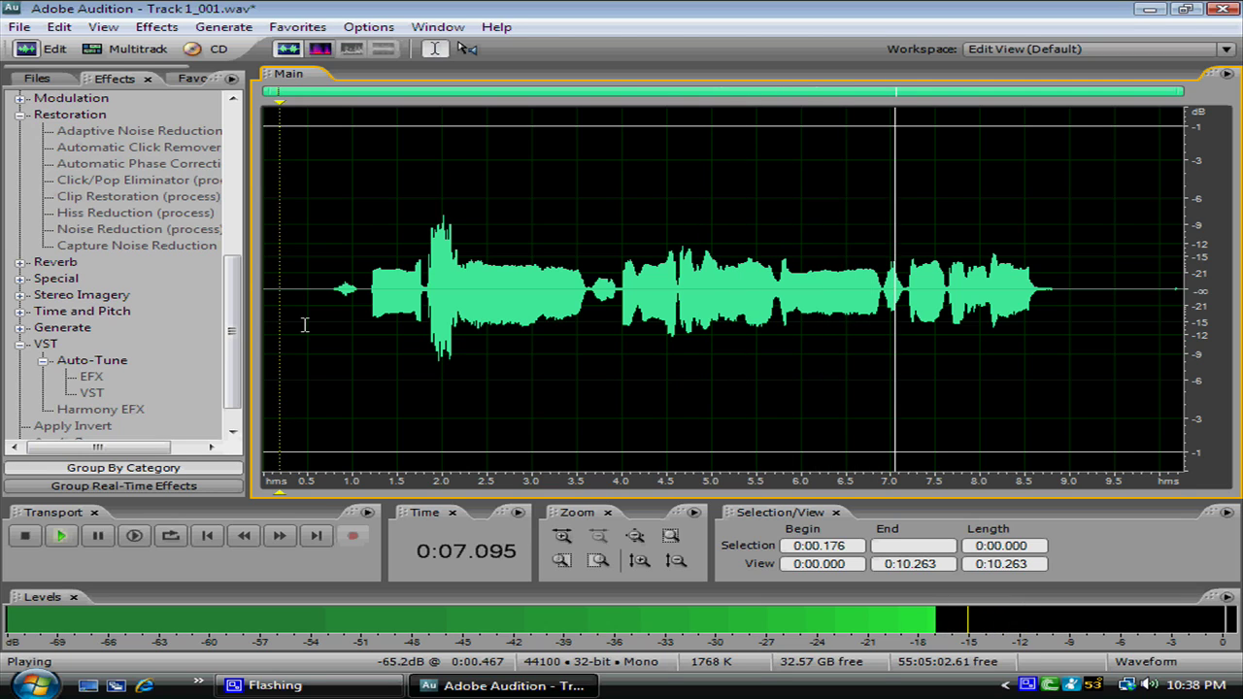
left_click(304, 323)
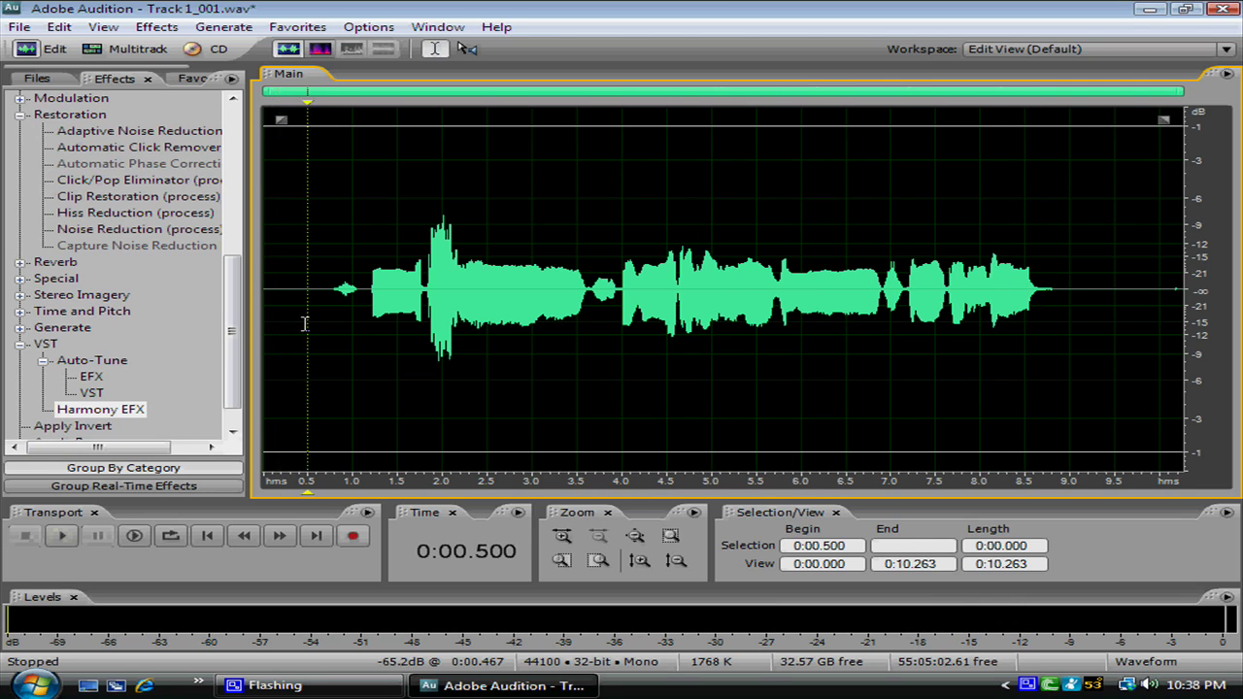
double_click(304, 323)
double_click(88, 412)
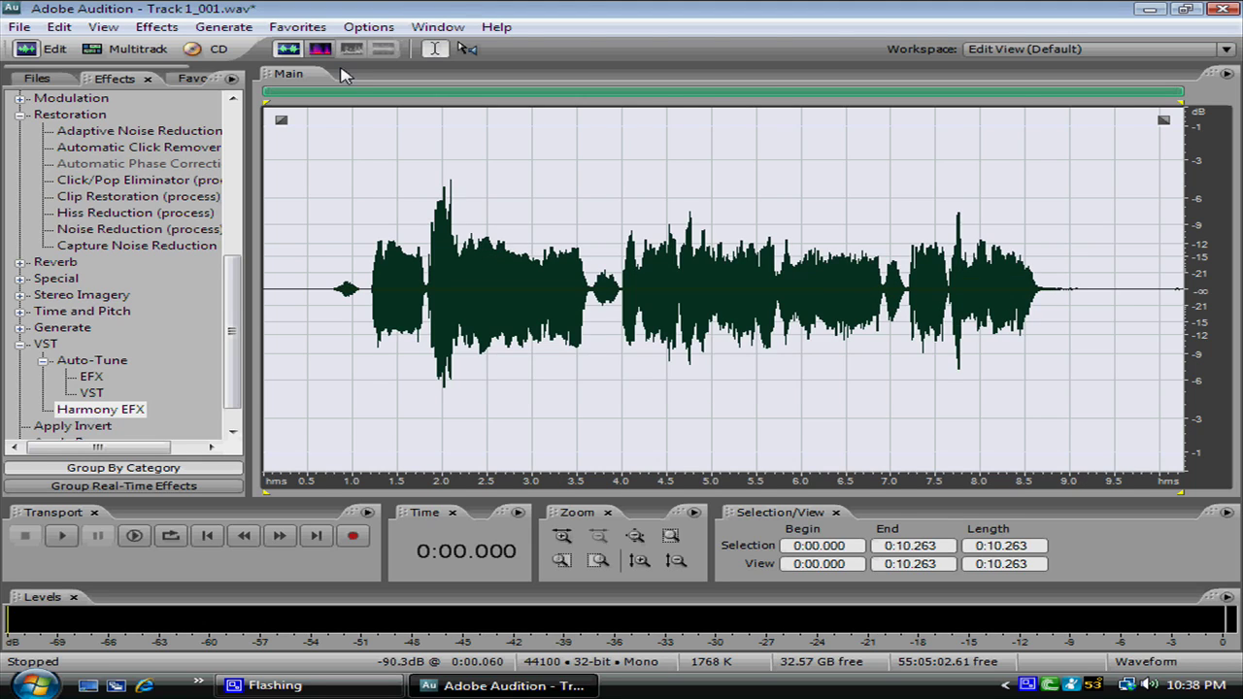
Play the harmonized vocal from half a second, stop, and zoom out to the full recording
left_click(351, 311)
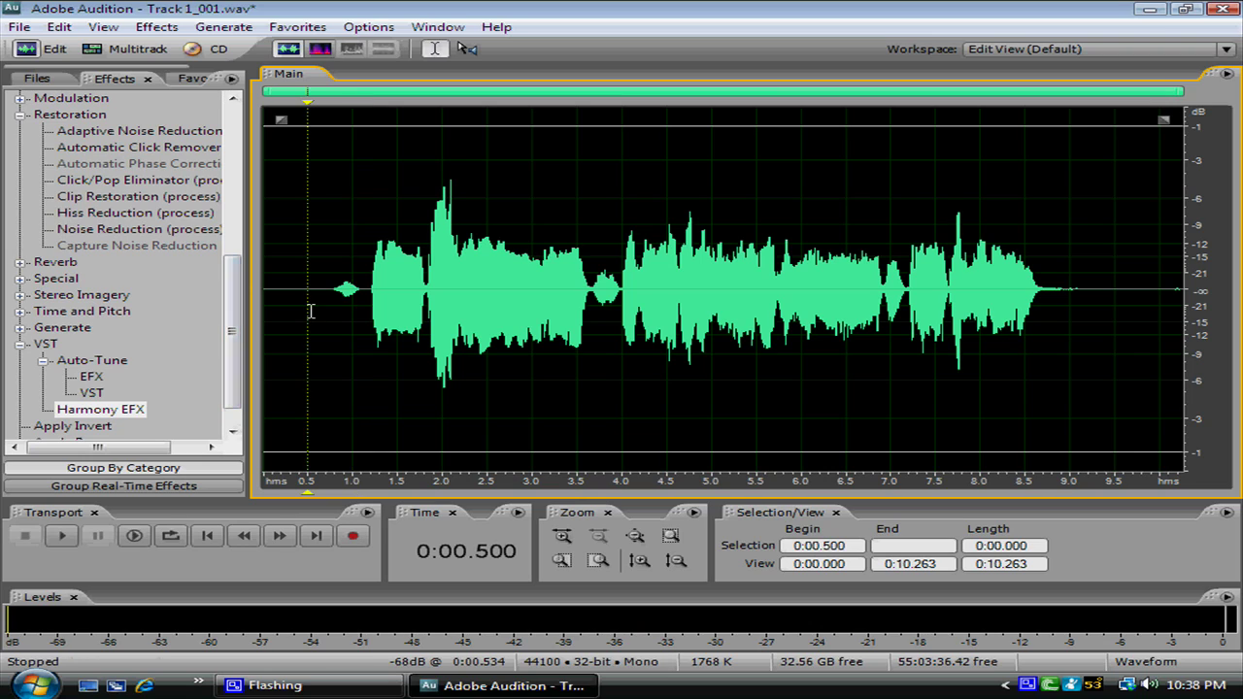
key("space")
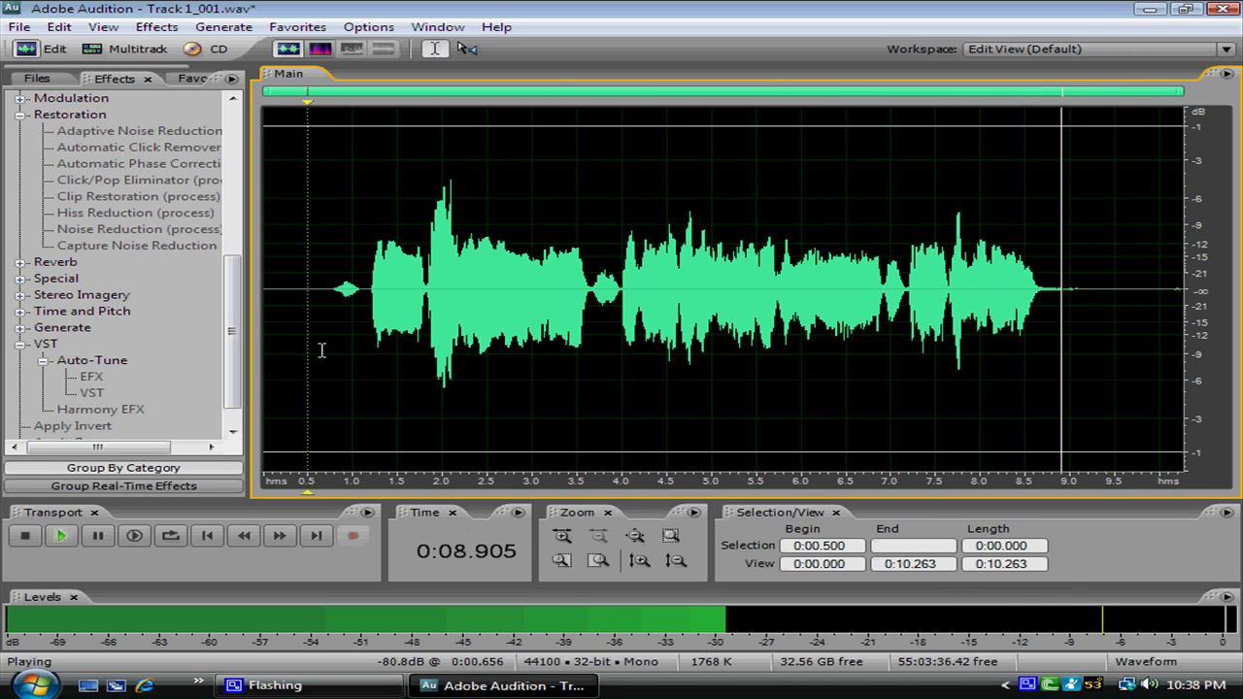
key("space")
scroll(322, 350, "up", 2)
key("backslash")
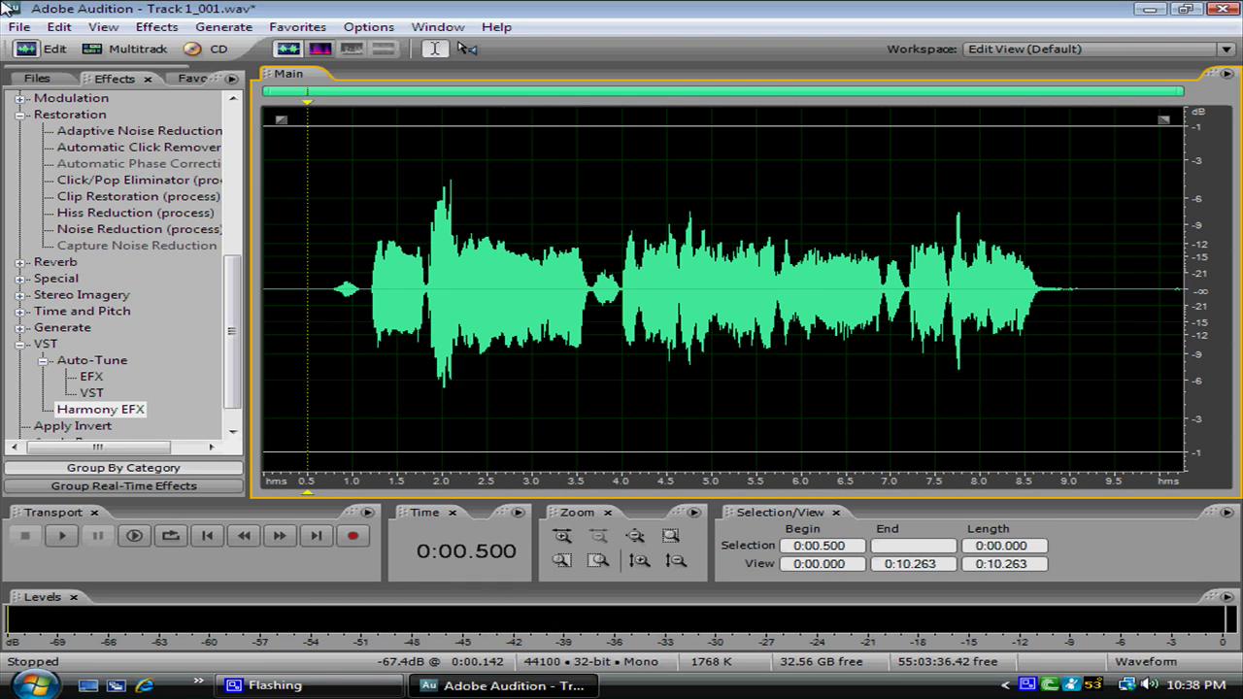
In Multitrack view, move the Track 1_001 clip onto Track 2 and disarm Track 1
left_click(101, 51)
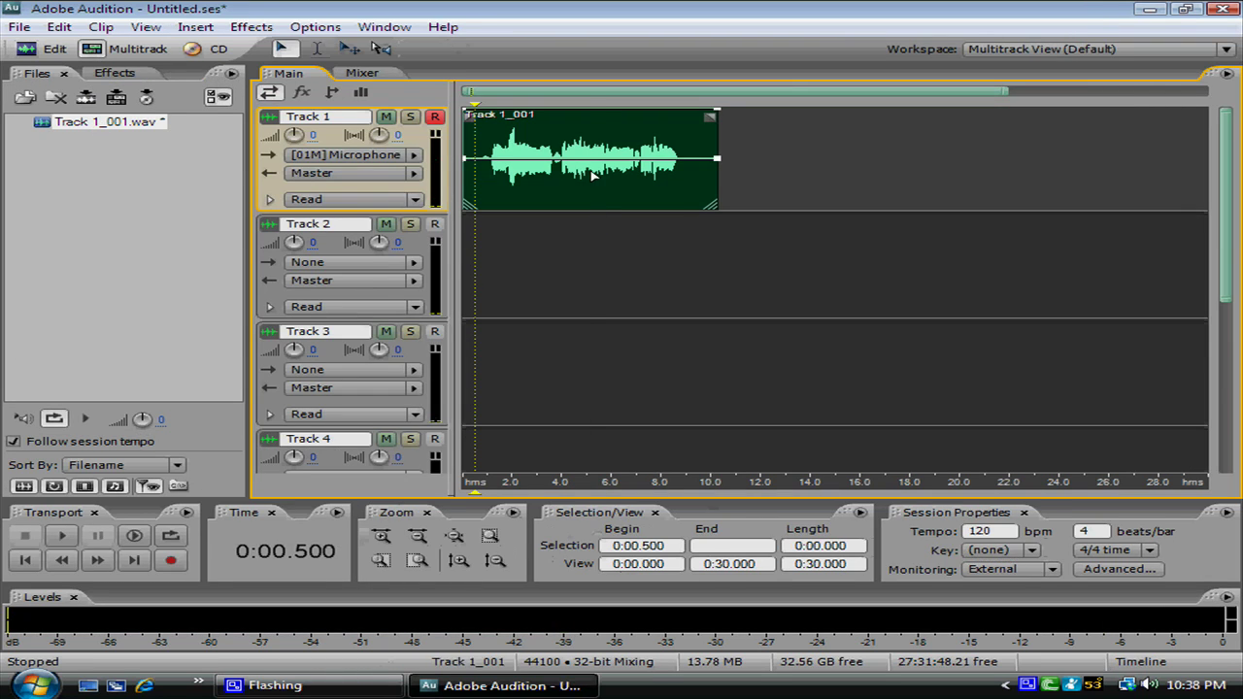
left_click_drag(589, 174, 572, 264)
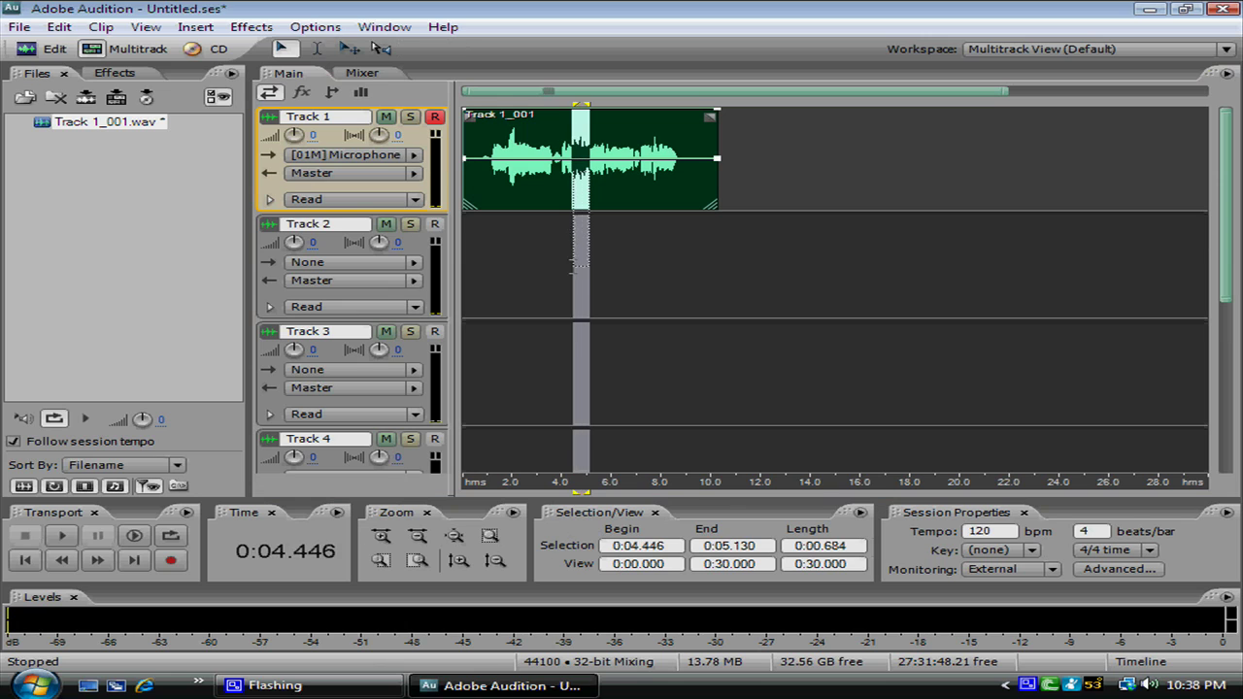
left_click(522, 197)
left_click_drag(499, 286, 485, 322)
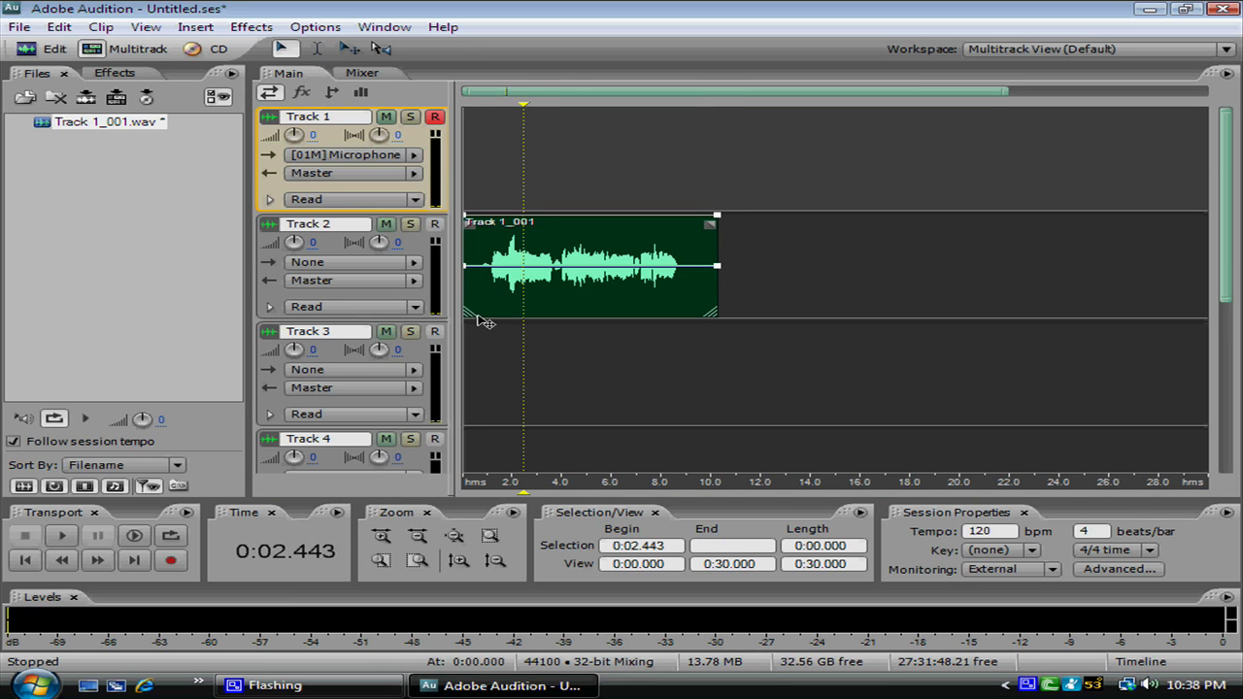
left_click(439, 120)
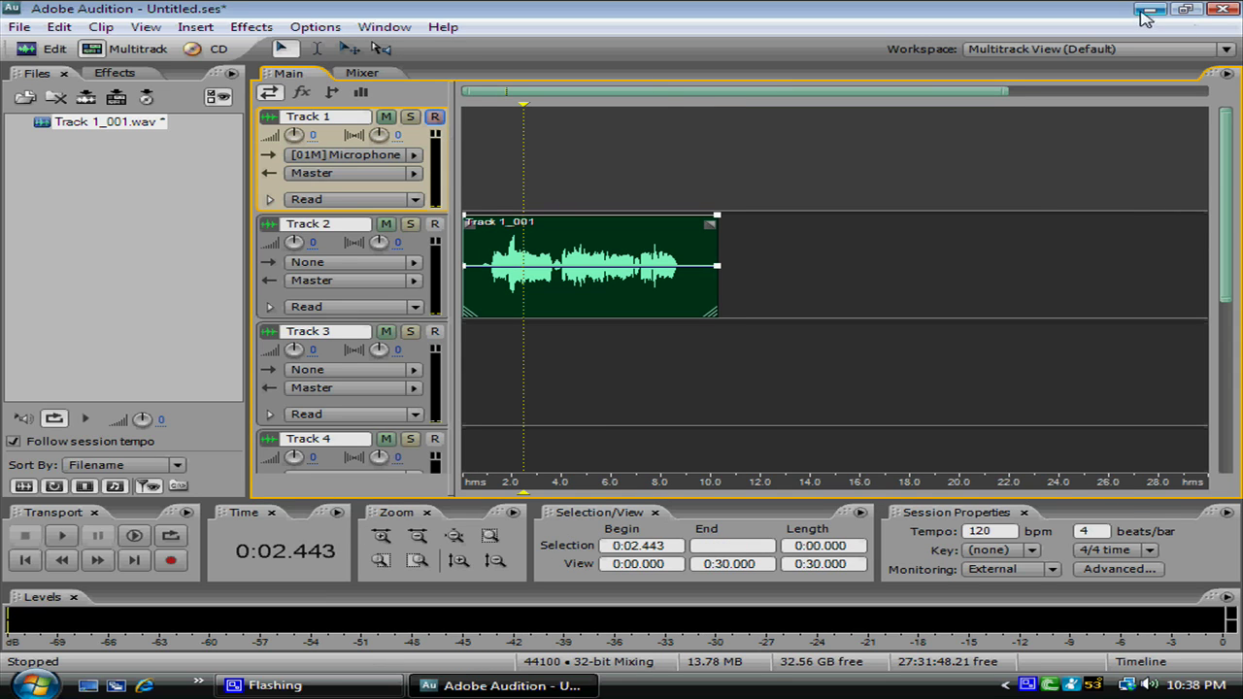
Minimize Audition, delete a desktop folder via the Recycle Bin, and open CamStudio's tray menu
left_click(1146, 11)
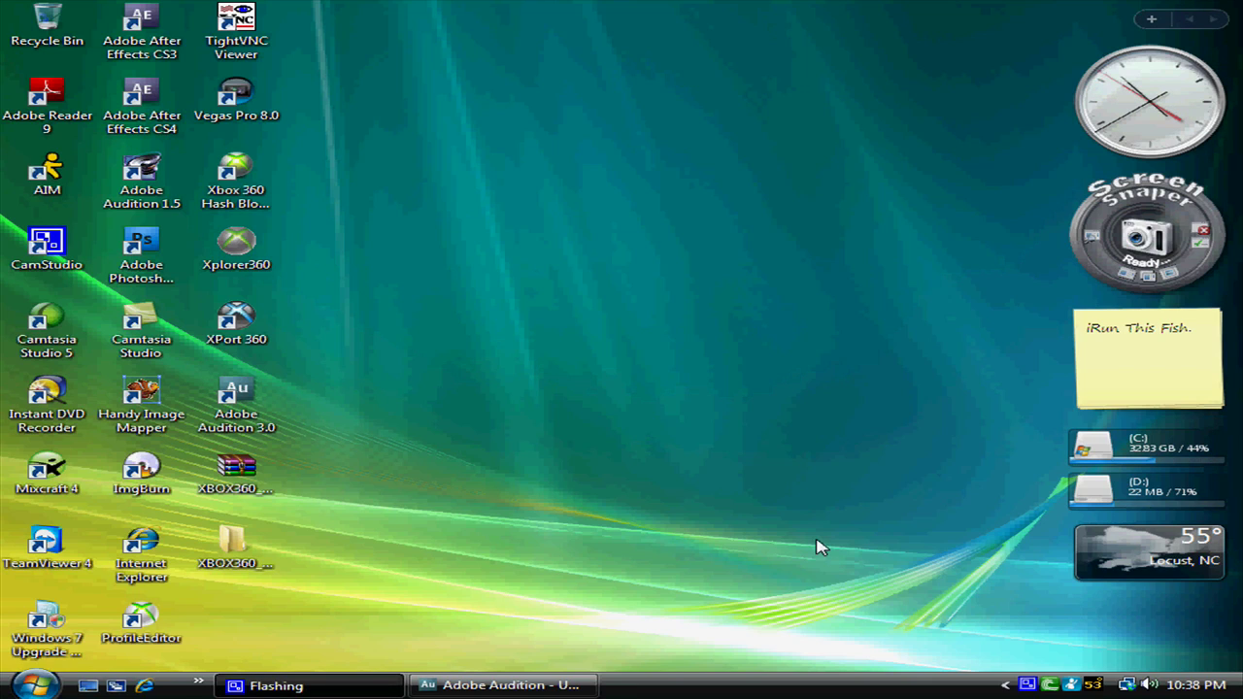
mouse_move(204, 562)
left_mouse_down()
mouse_move(8, 32)
mouse_move(29, 29)
left_mouse_up()
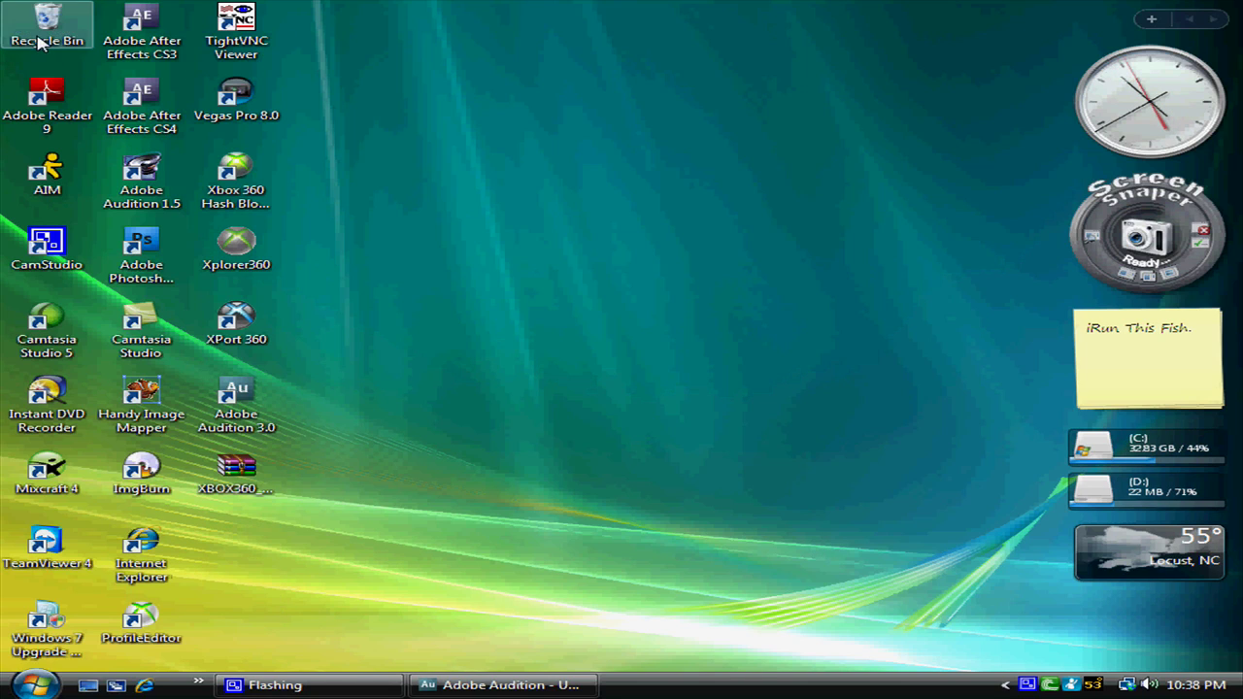
right_click(38, 37)
left_click(199, 88)
left_click(722, 418)
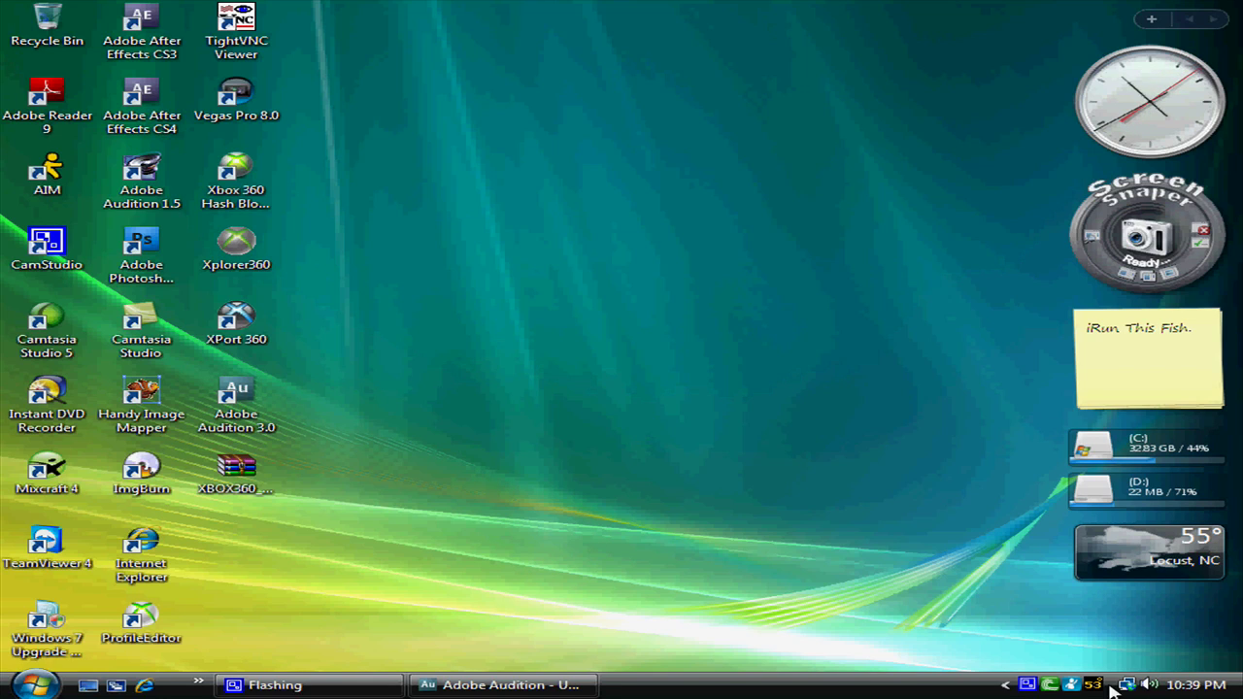
right_click(1028, 686)
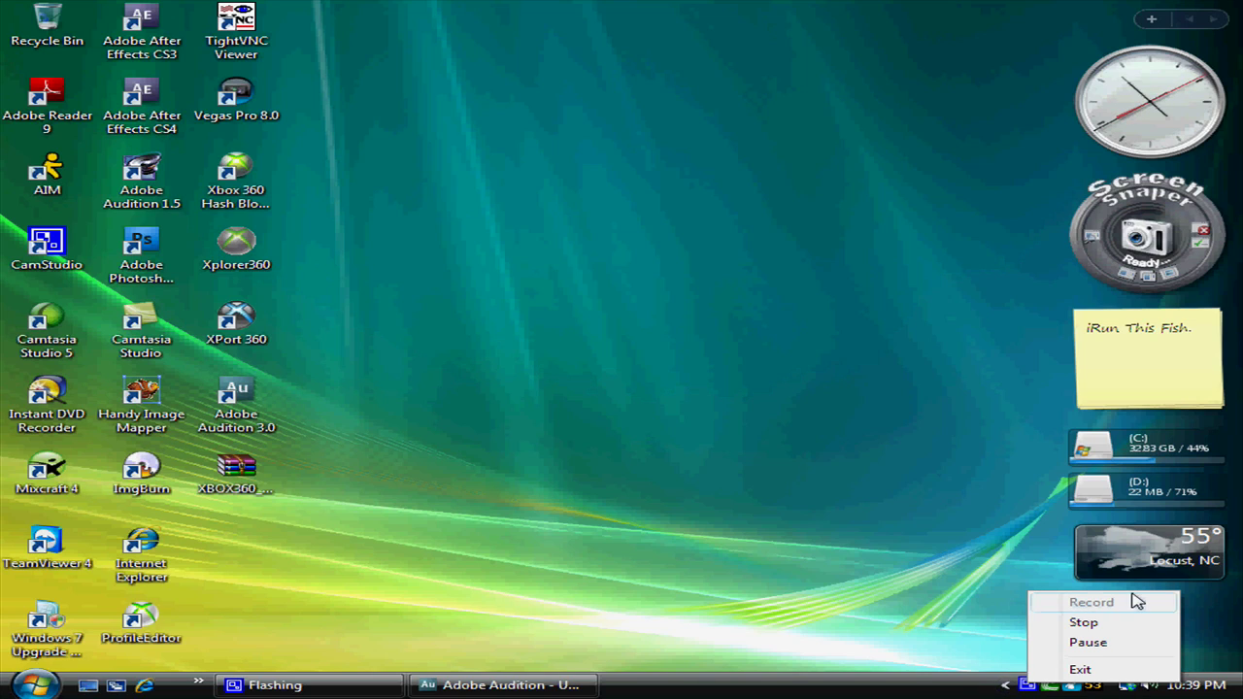